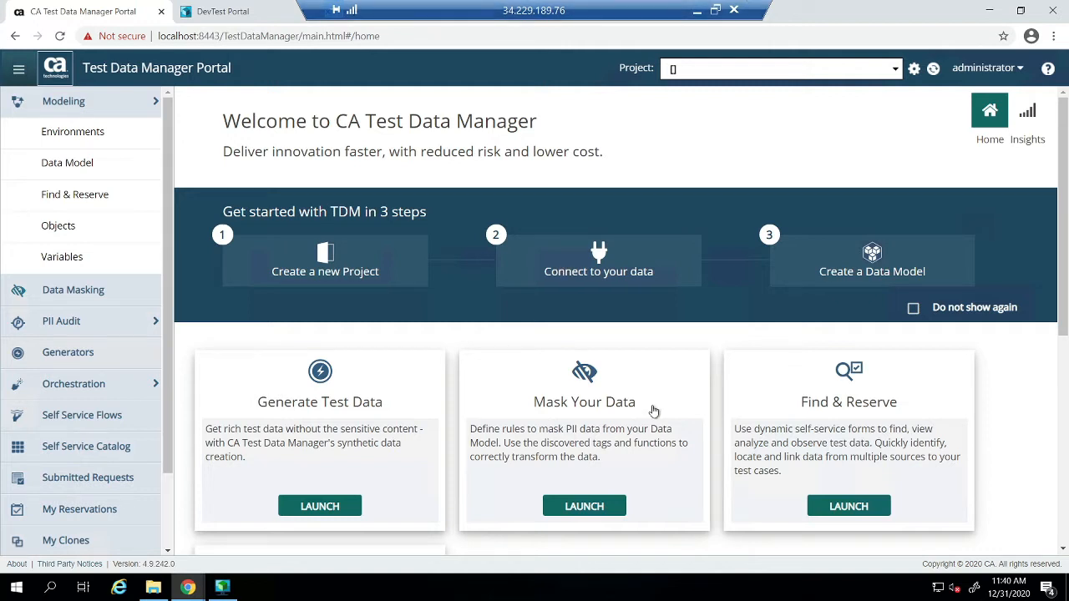
Examine the XML person records returned by localhost:200/api/PeopleAPI in the separate browser window, and clear the browser windows off the desktop.
mouse_move(191, 589)
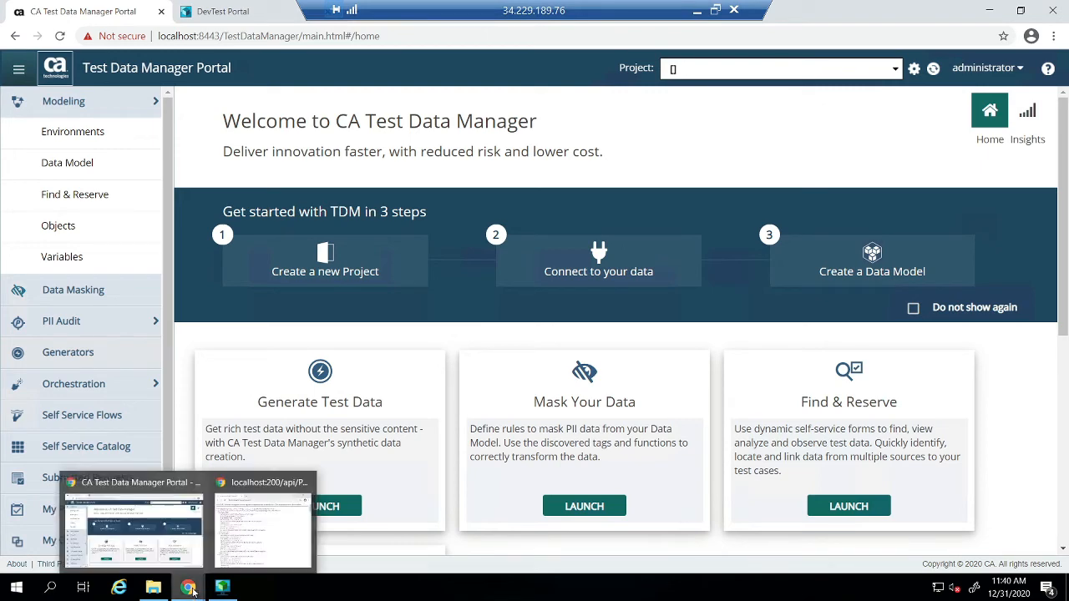
left_click(260, 528)
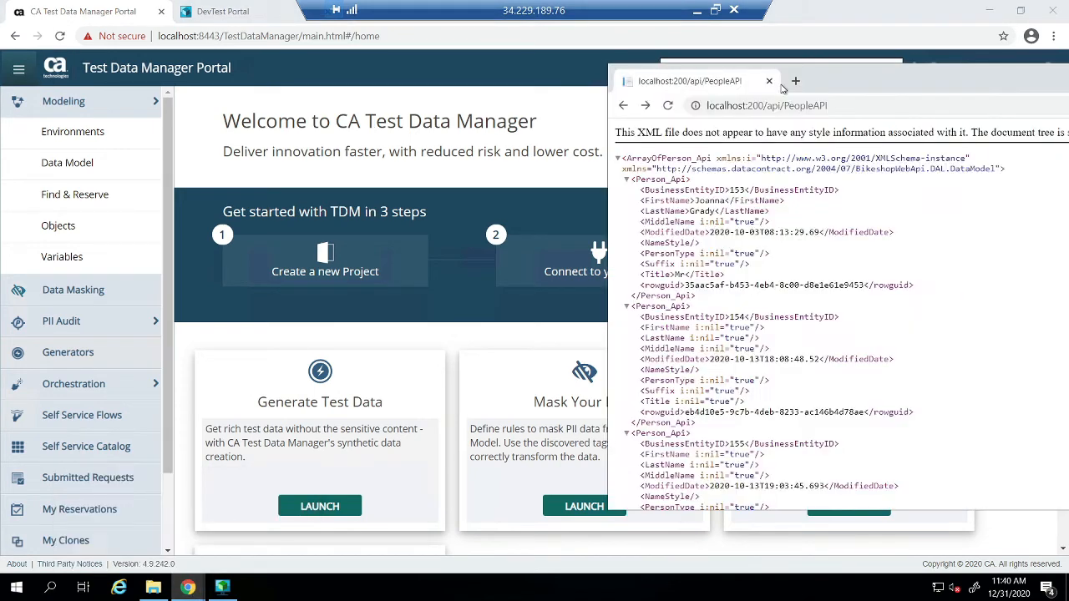
double_click(844, 82)
left_click_drag(142, 35, 219, 36)
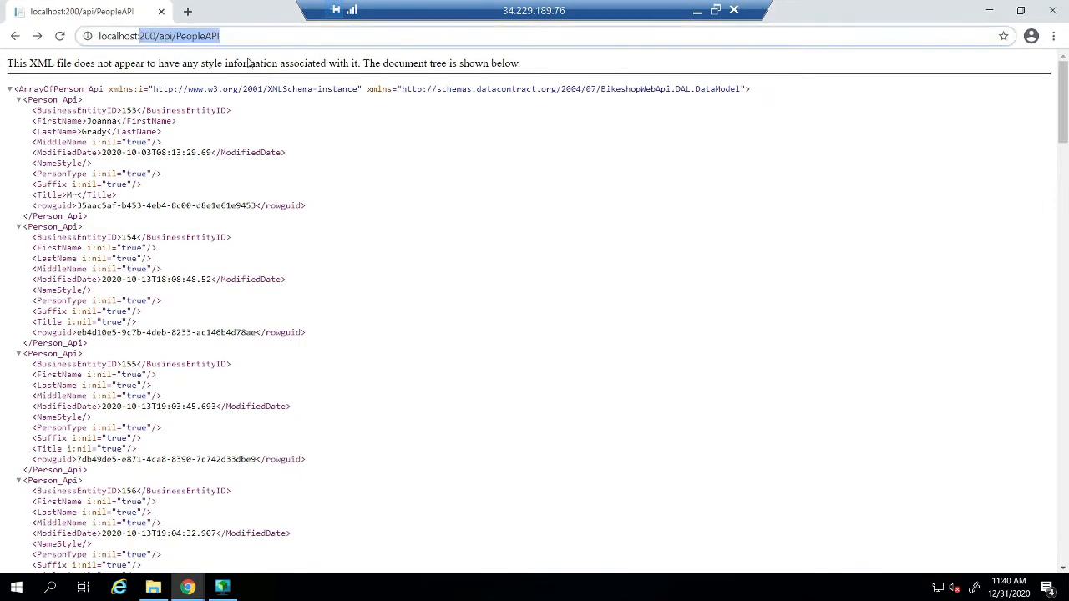
left_click(60, 36)
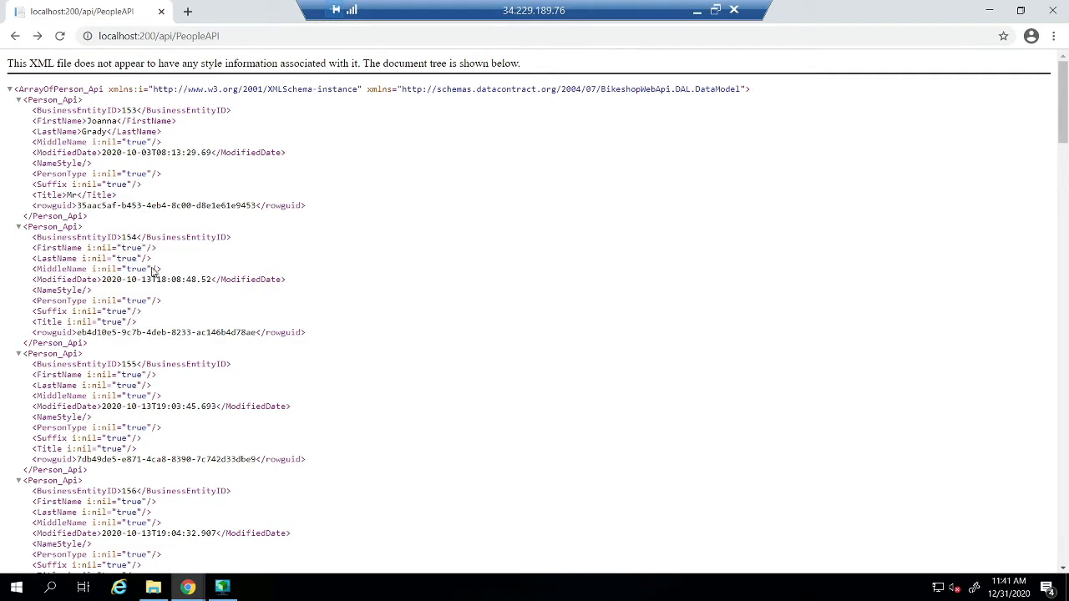
left_click(231, 35)
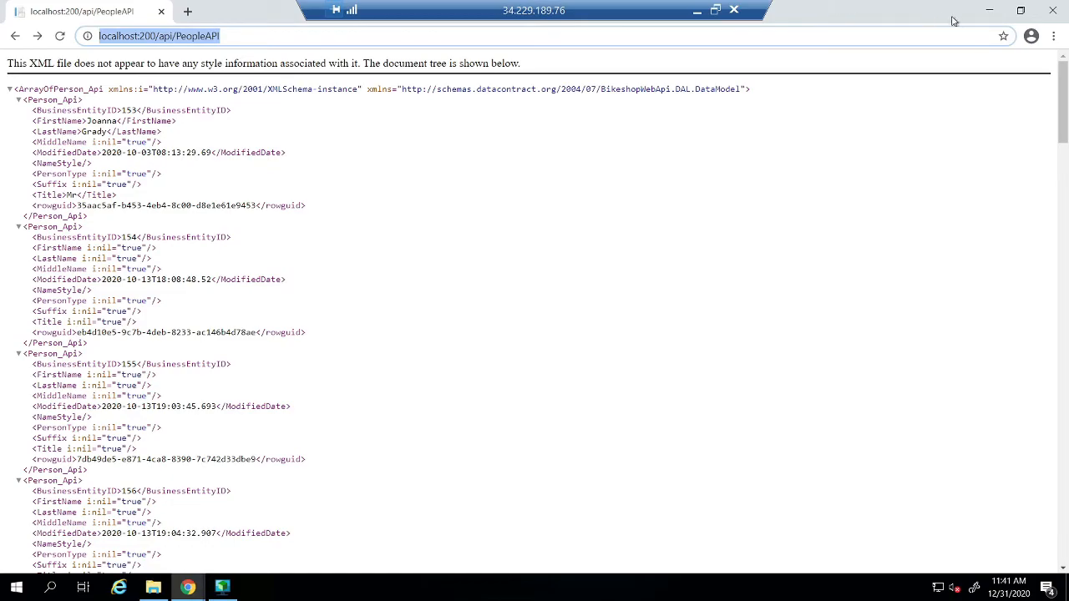
left_click(988, 12)
left_click(988, 13)
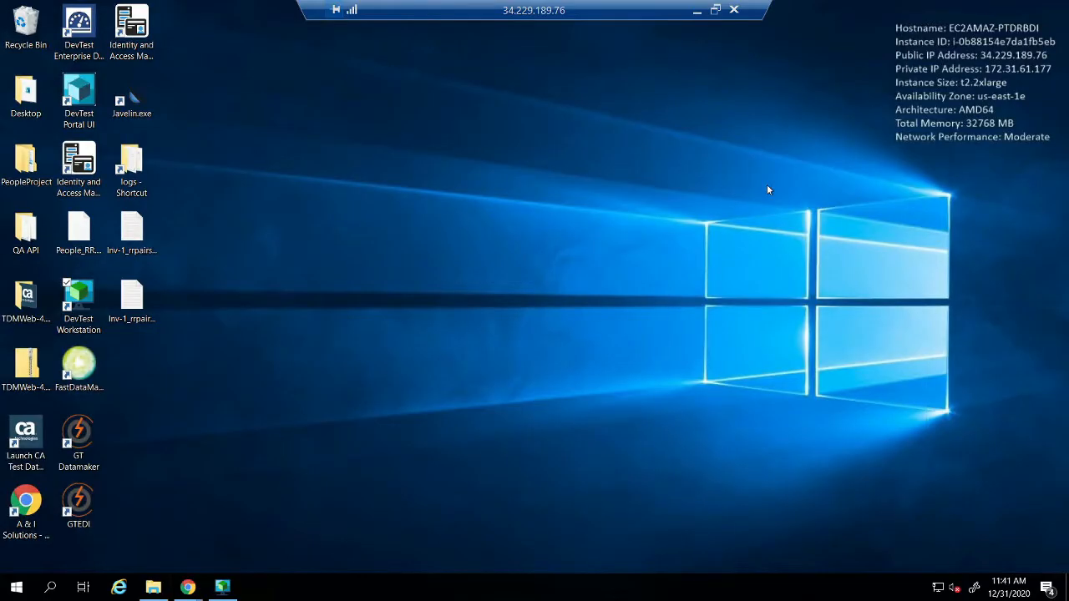
Examine the referer and host lines of the desktop request file Inv-1_rrpairs_REST-0-req.txt and close it.
double_click(150, 244)
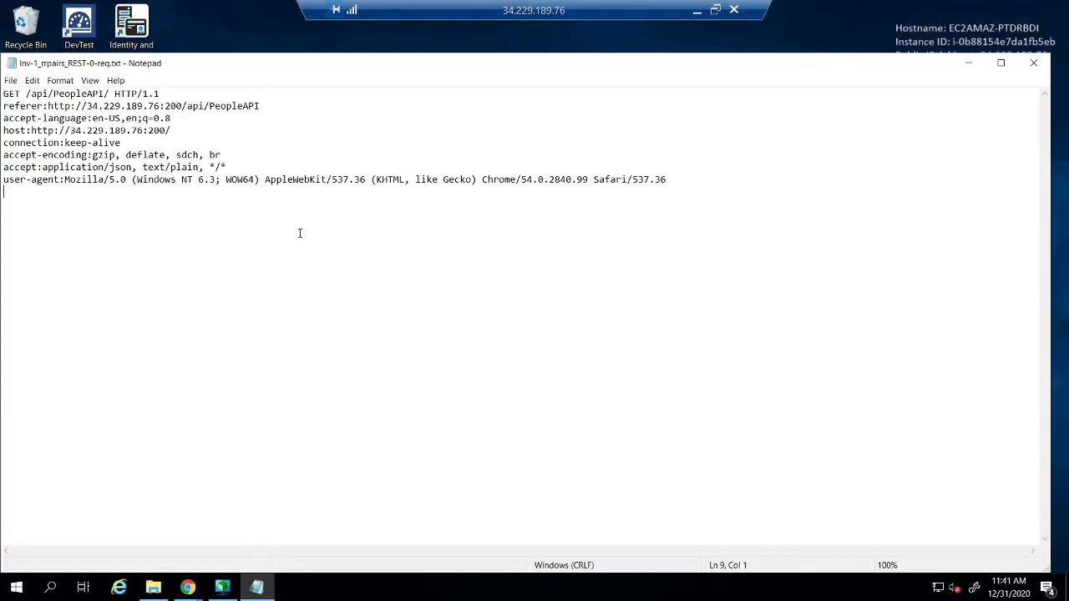
left_click_drag(300, 118, 69, 106)
left_click(134, 146)
left_click_drag(172, 130, 104, 130)
left_click(1034, 64)
Examine the JSON body line in the desktop response file Inv-1_rrpairs_REST-0-rsp.txt and close it.
double_click(138, 308)
left_click(349, 228)
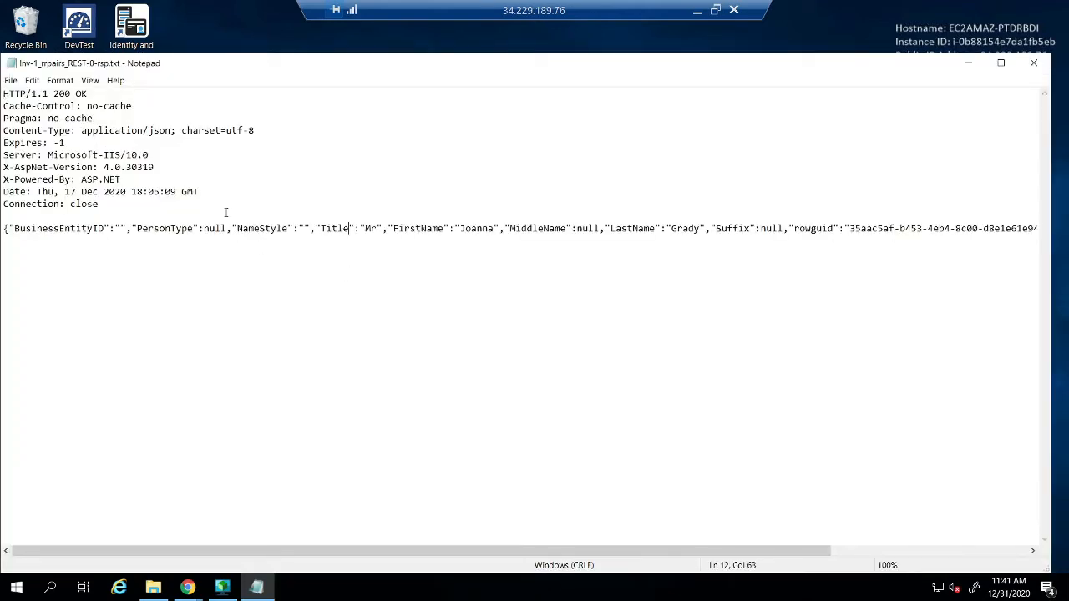
key("Home")
key("shift+End")
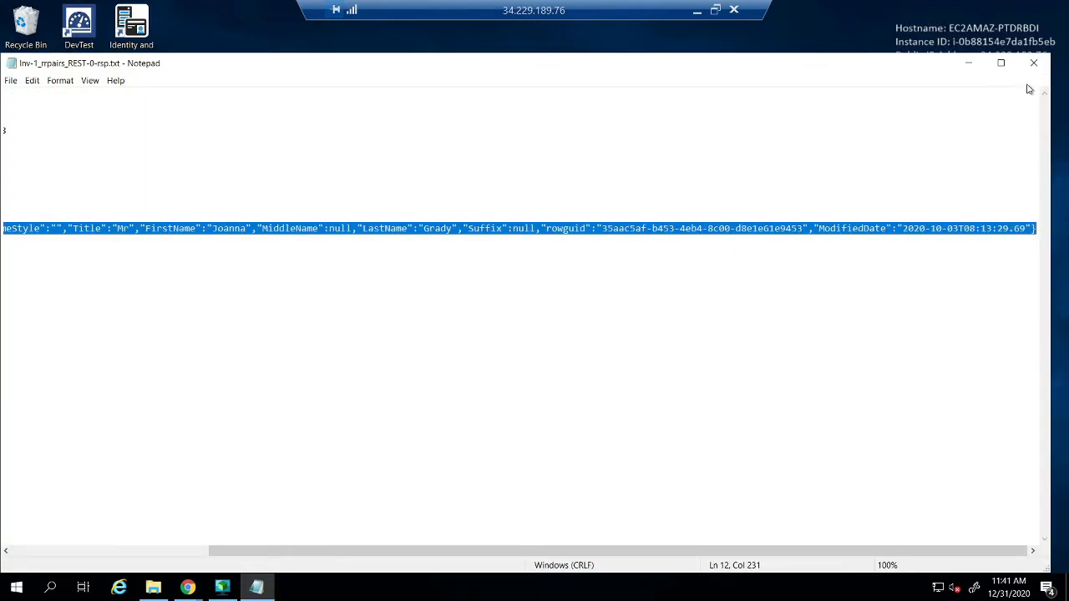
left_click(1034, 64)
left_click(600, 285)
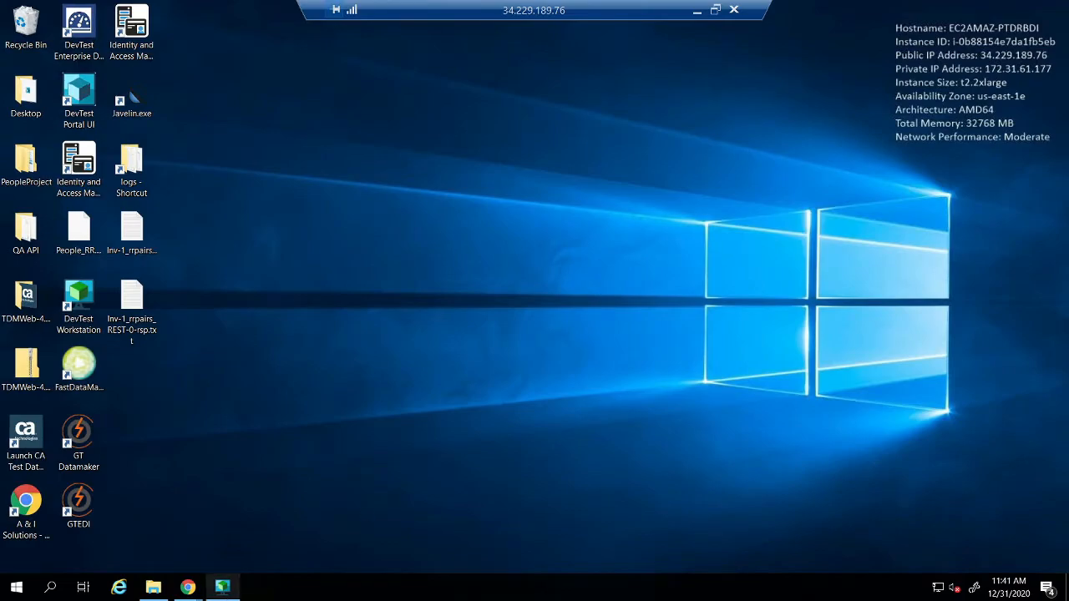
Close DevTest Workstation and switch to the DevTest Portal page in Chrome.
left_click(224, 593)
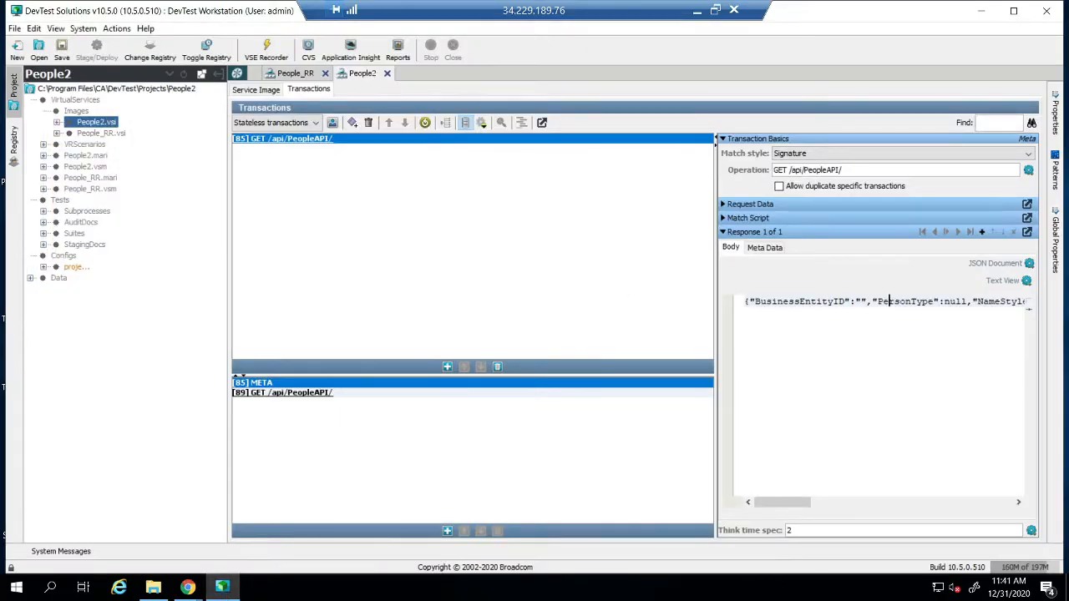
left_click(1046, 11)
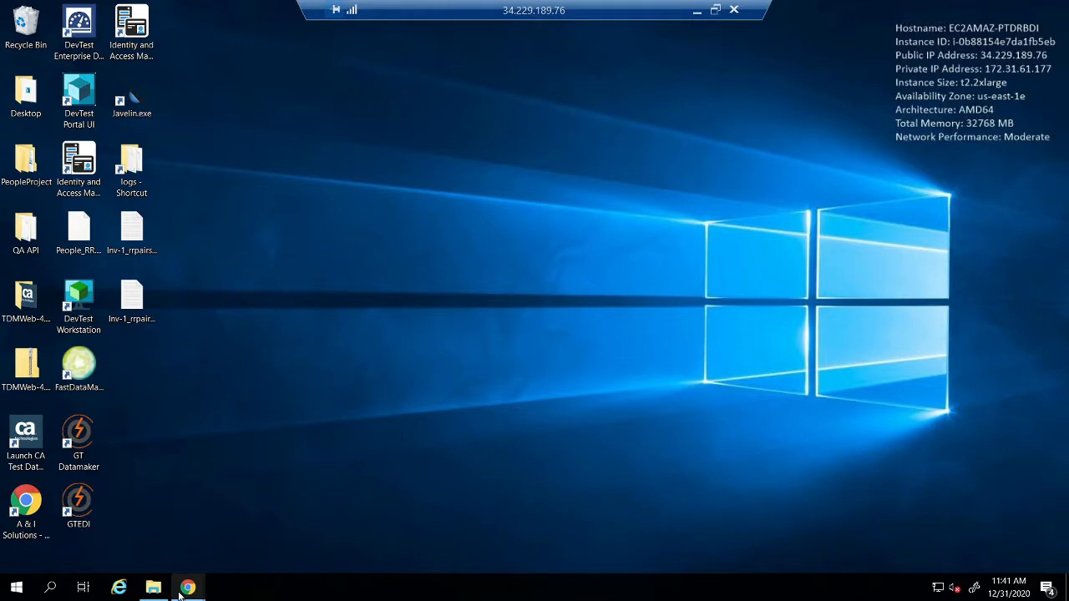
mouse_move(188, 587)
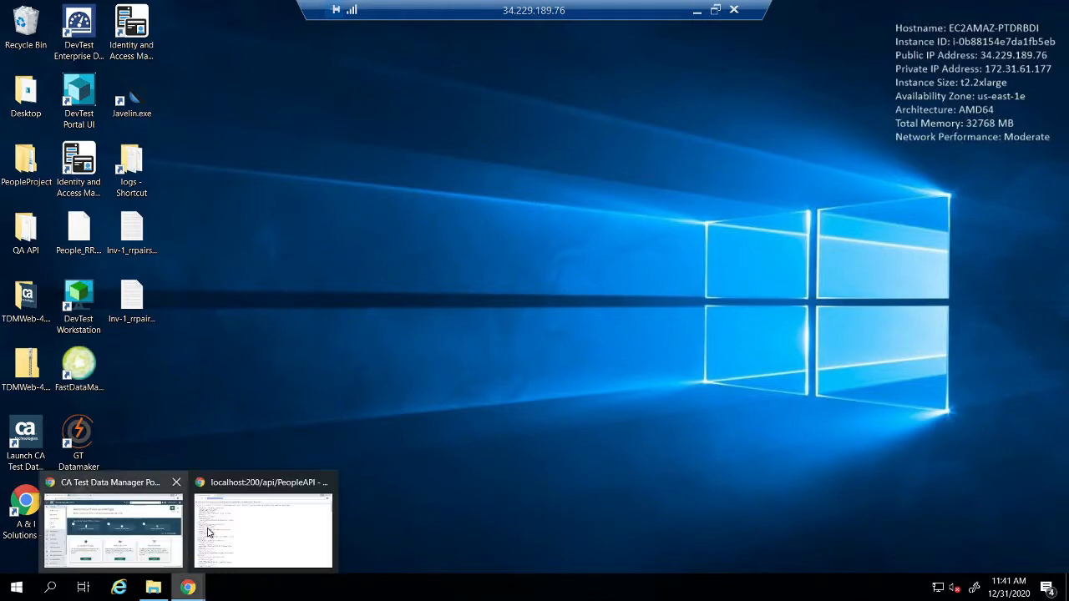
left_click(159, 547)
left_click(255, 535)
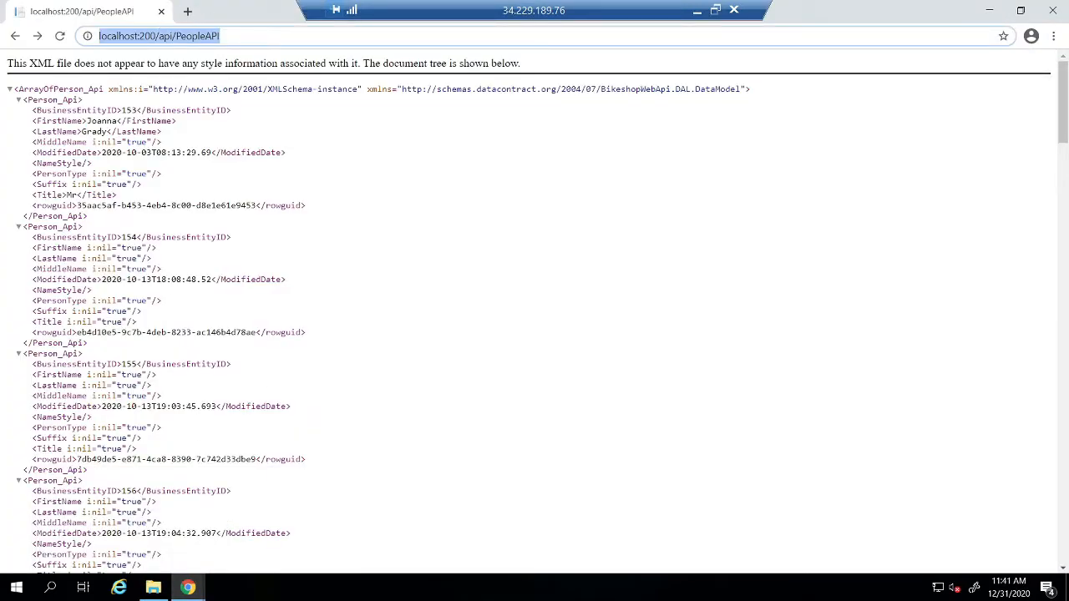
mouse_move(188, 587)
left_click(130, 541)
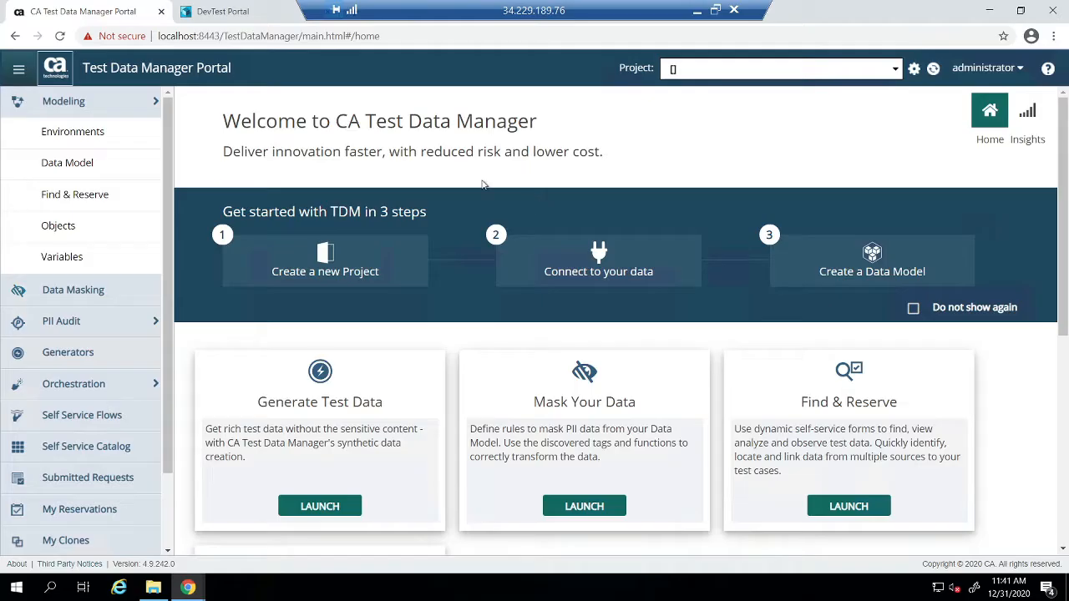
left_click(249, 14)
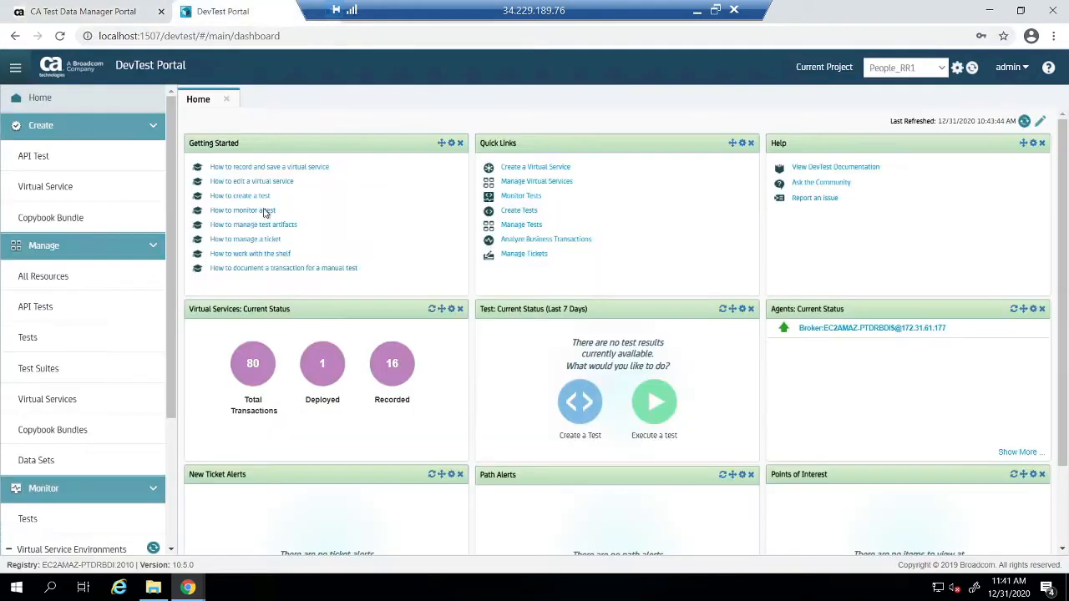
Start adding a DevTest project and name it People_From_TDM.
left_click(958, 68)
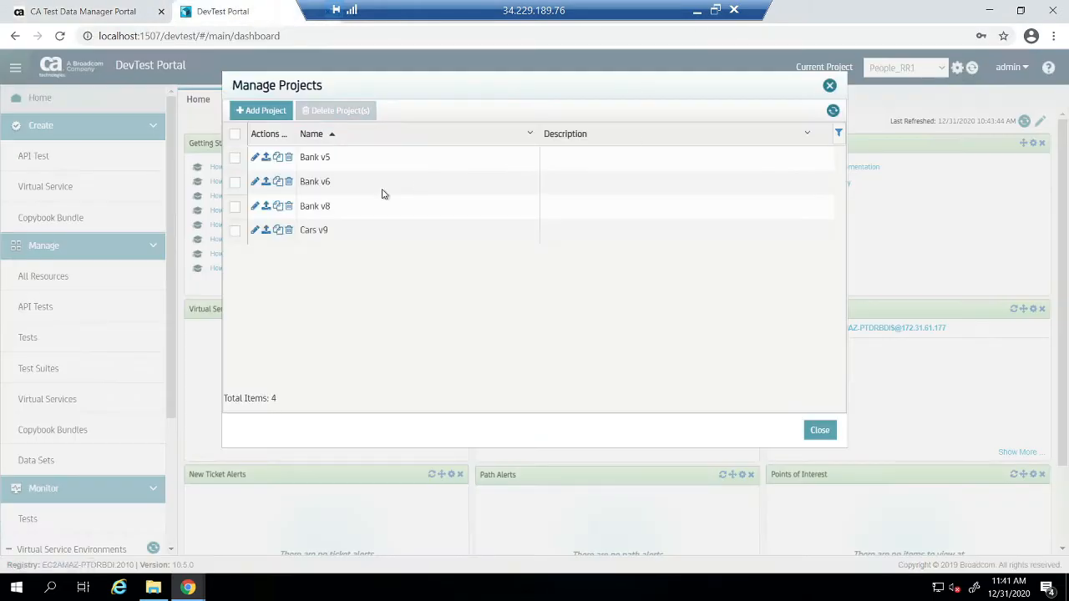
left_click(260, 111)
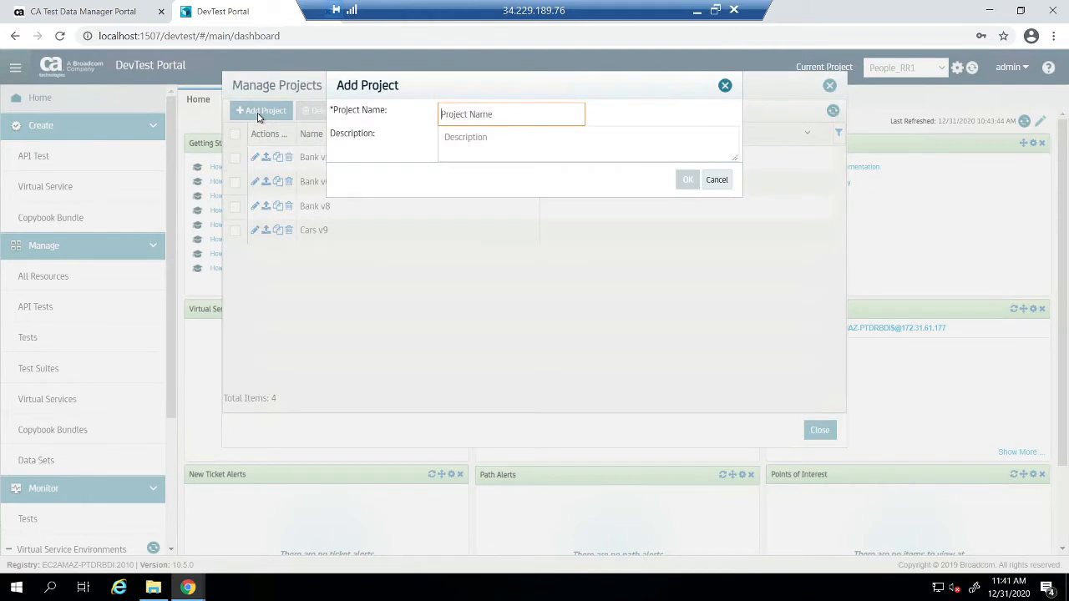
type("People_RR")
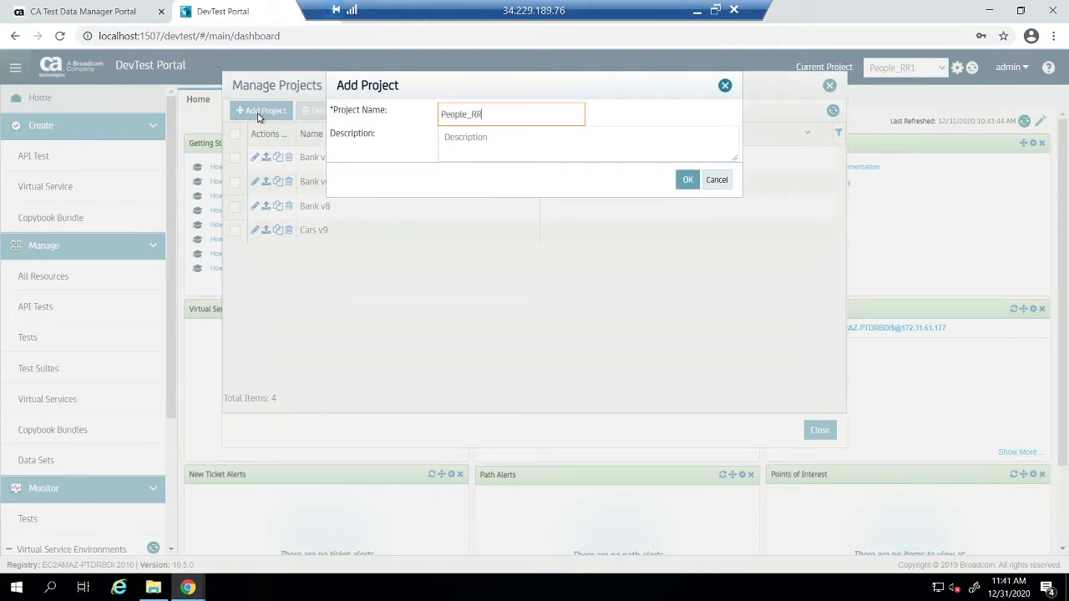
type("_")
key("BackSpace")
key("BackSpace")
type("FROM")
key("BackSpace")
key("BackSpace")
type("Fro")
key("BackSpace")
type("_TDM")
Describe the new project as "This will get its mock data from TDM" and create it.
key("Tab")
type("This will get its mock data from TDM")
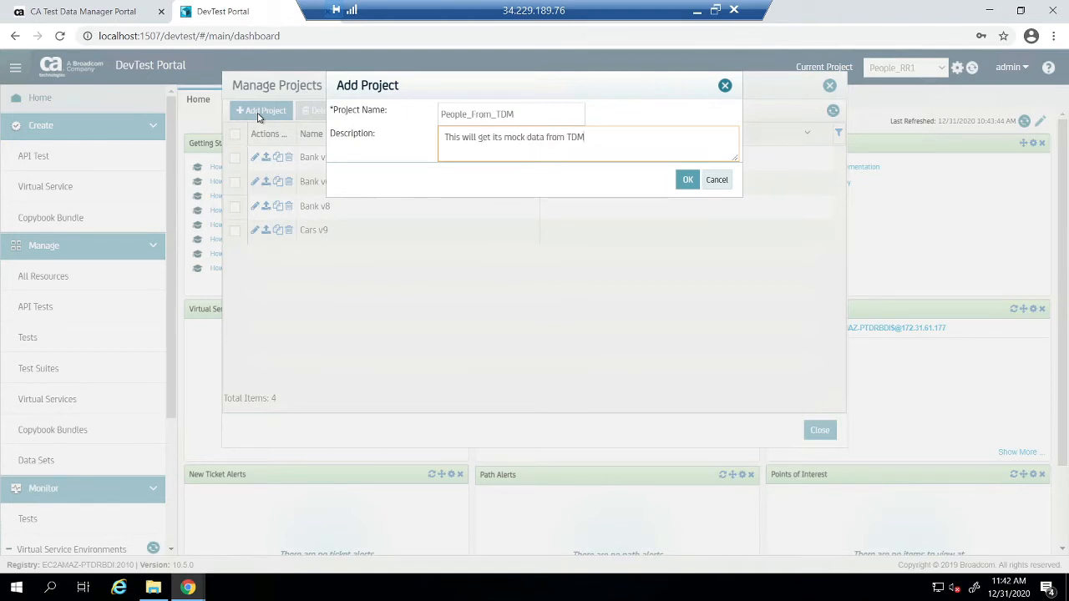
left_click(684, 180)
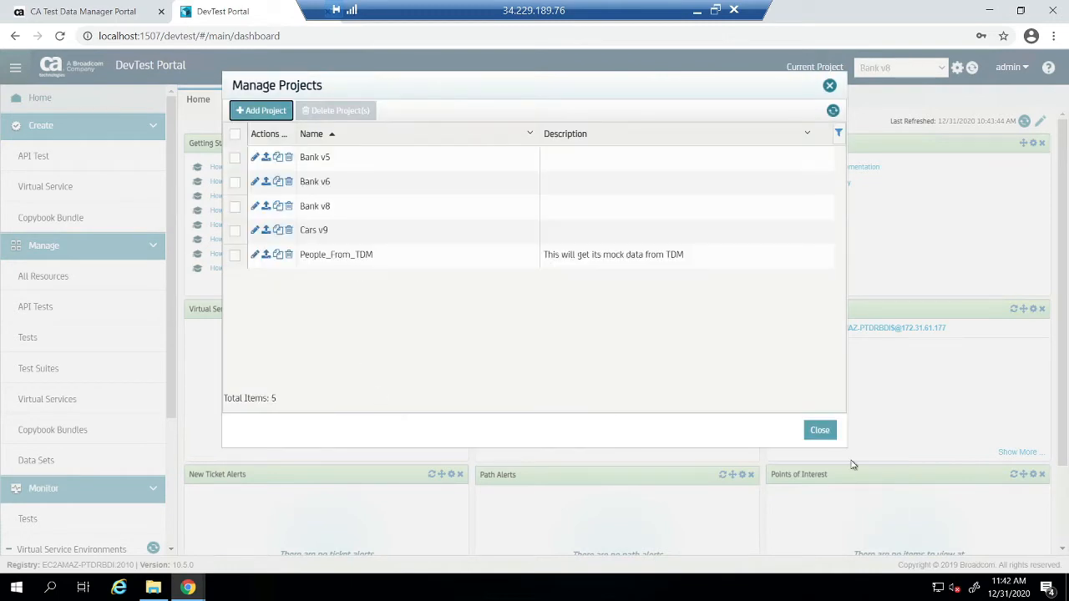
Leave project management and make People_From_TDM the current project.
left_click(819, 430)
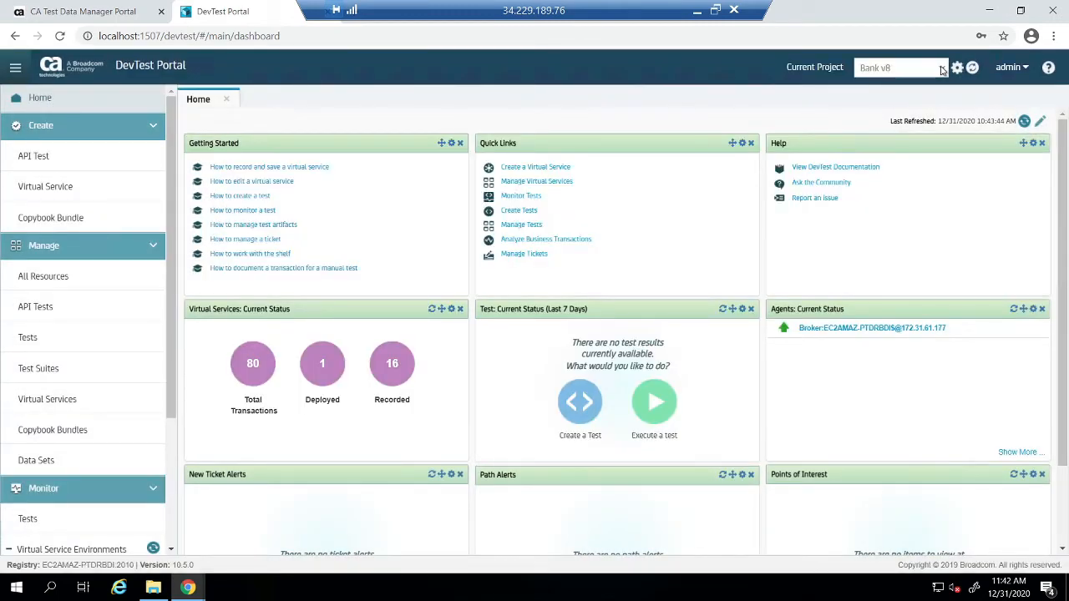
left_click(941, 68)
left_click(875, 174)
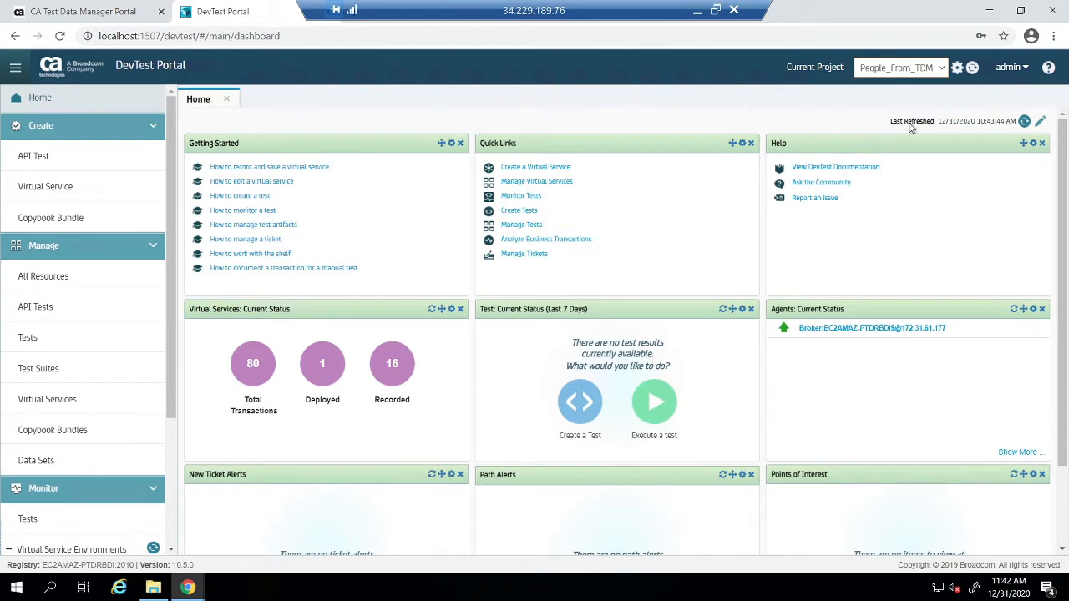
Set up a new RR Pairs virtual service named People_rr with the description "will have data from TDM".
left_click(150, 244)
left_click(149, 273)
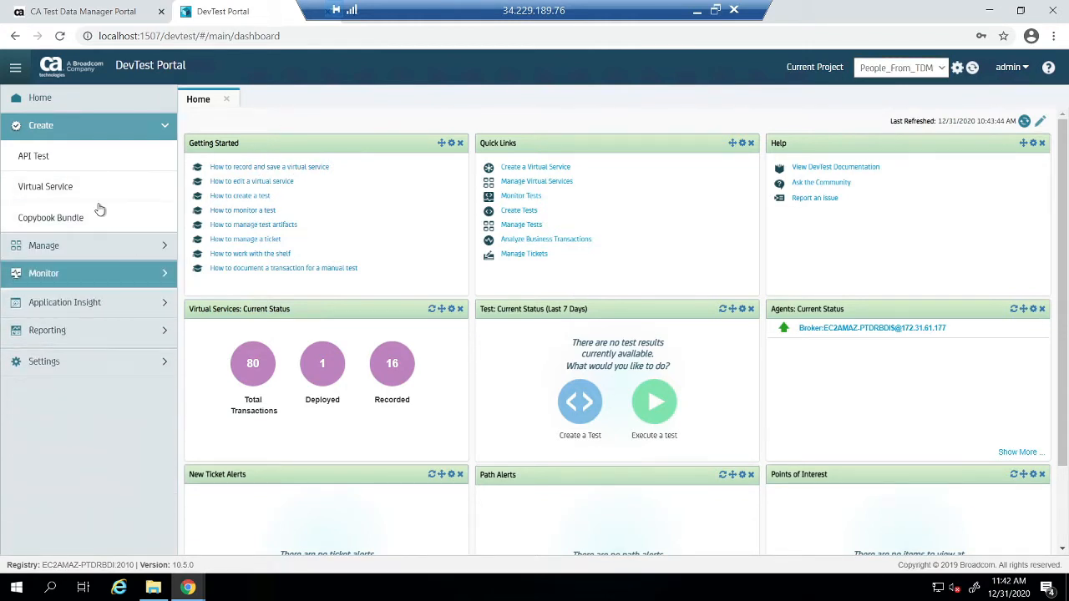
left_click(77, 190)
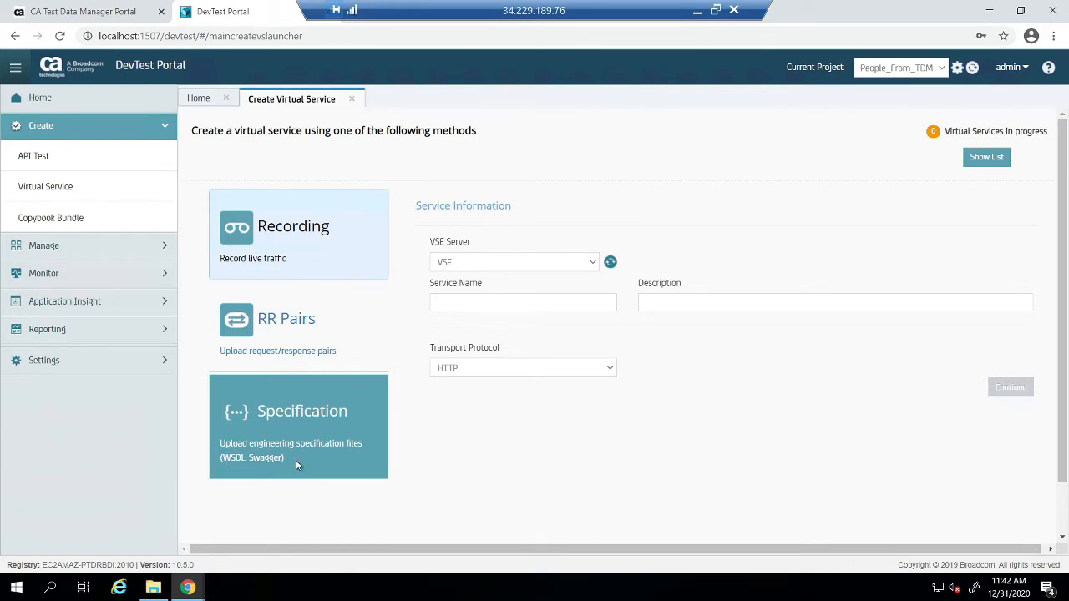
left_click(293, 332)
left_click(462, 304)
type("People_rr")
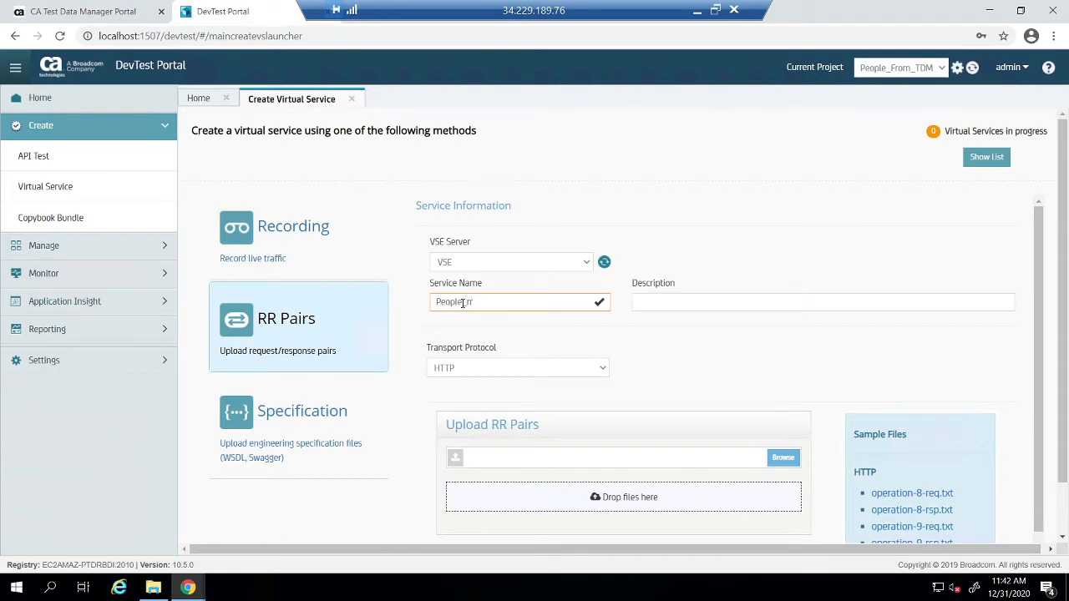
key("Tab")
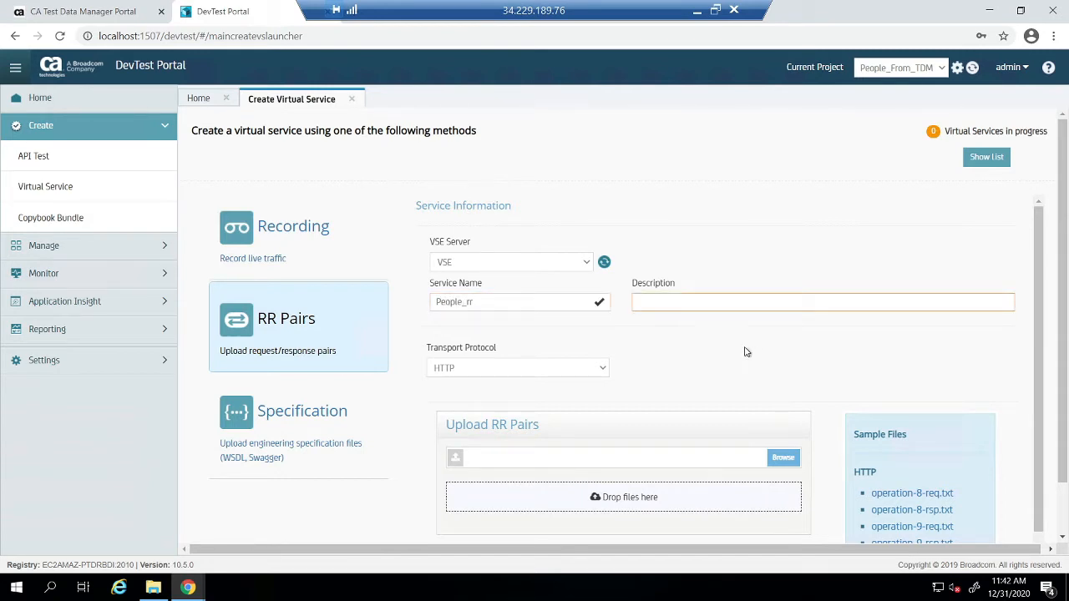
type("will have data from TDM")
Upload Inv-1_rrpairs_REST-0-req.txt and Inv-1_rrpairs_REST-0-rsp.txt as the service's request/response pair and continue to transaction collection.
left_click(655, 458)
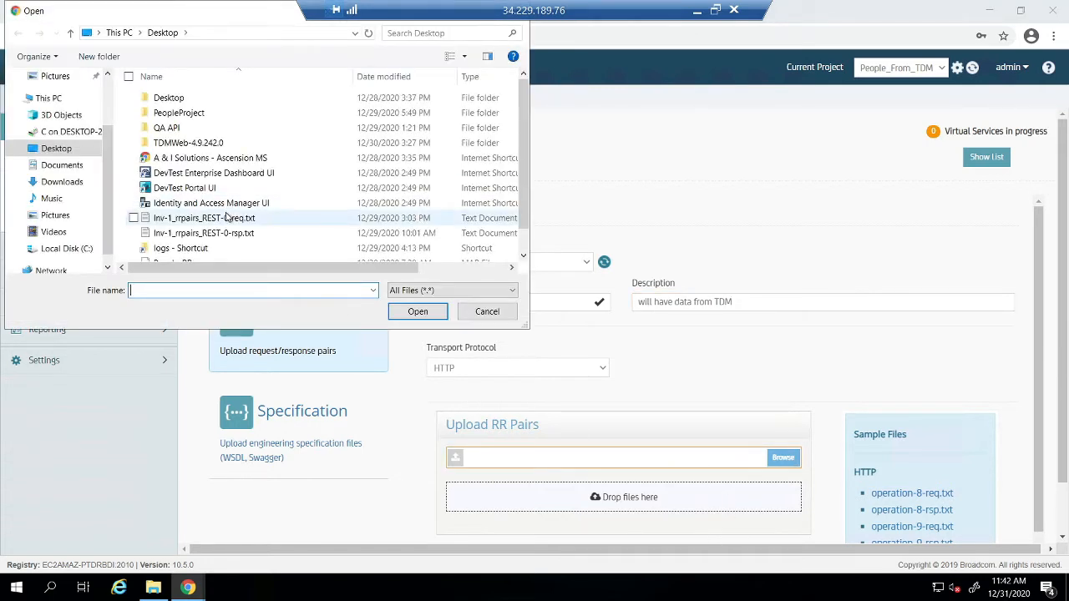
left_click(219, 218)
left_click(225, 234, "ctrl")
left_click(417, 312)
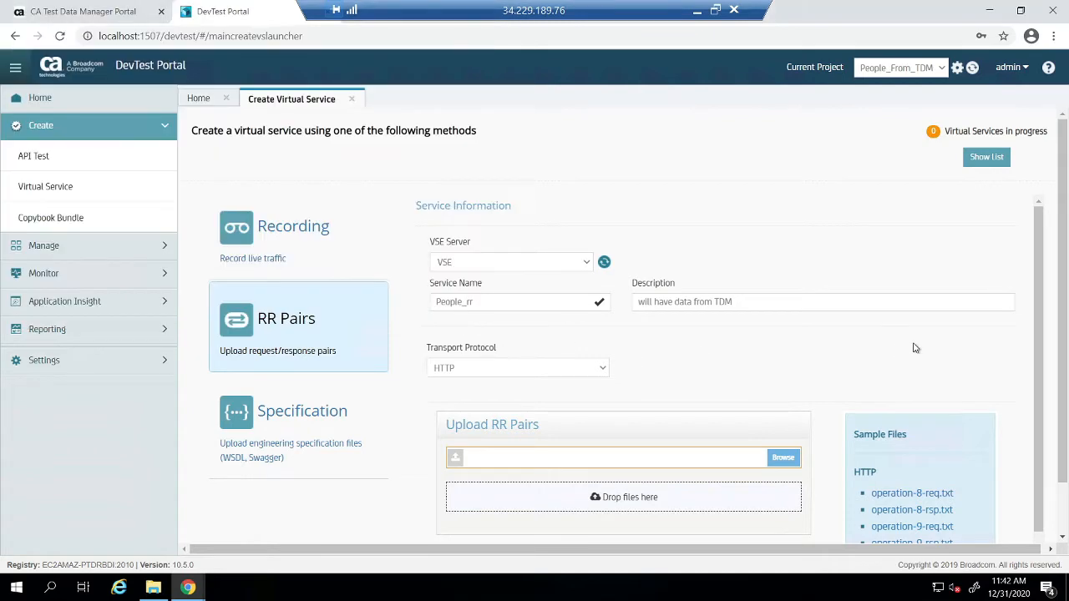
scroll(914, 348, "down", 2)
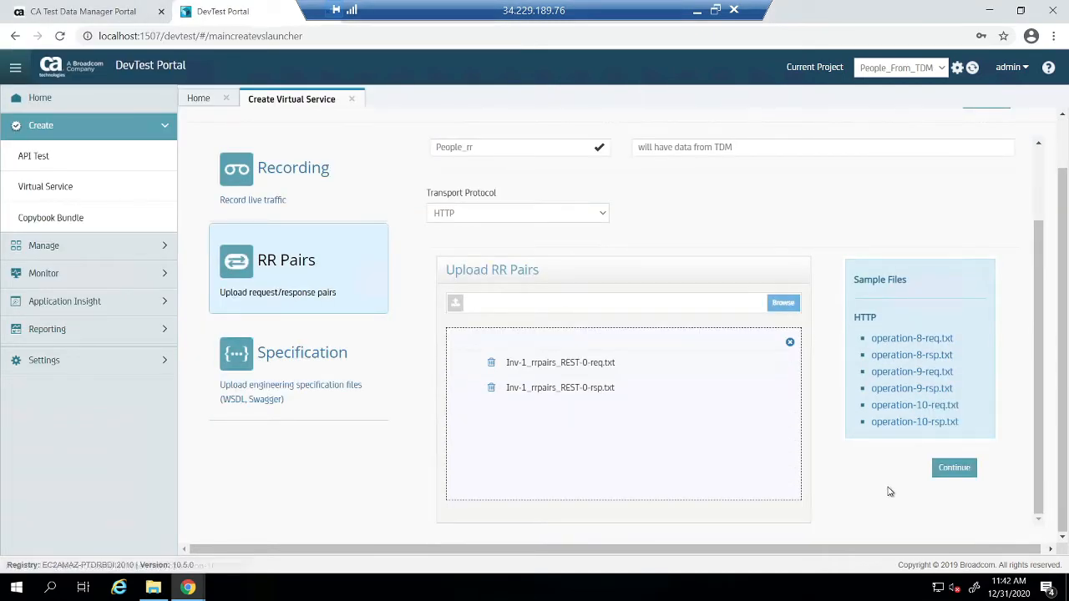
left_click(964, 475)
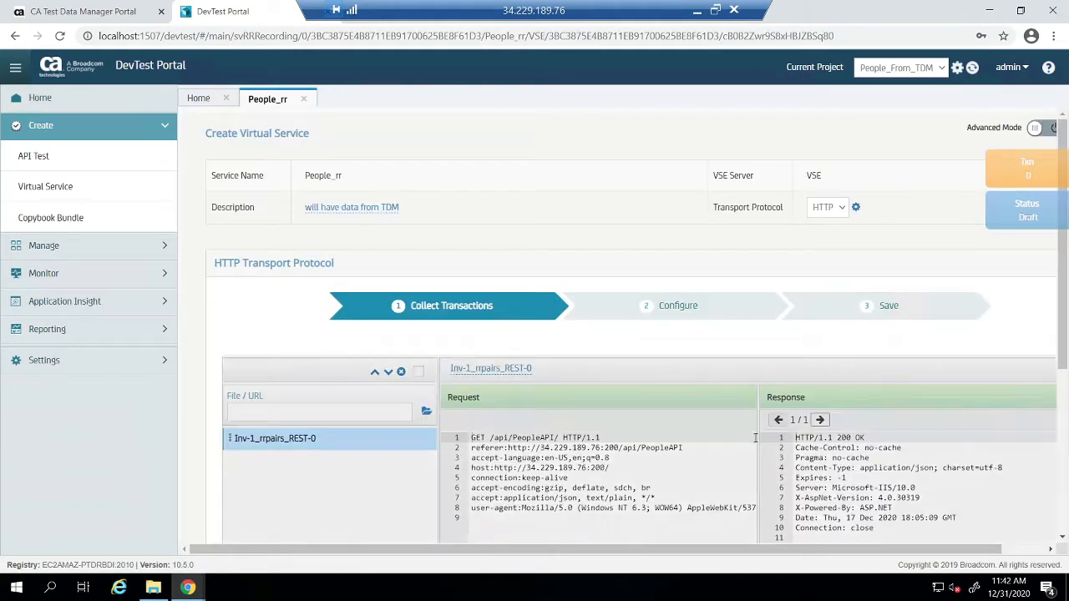
Examine the request and response contents of the collected Inv-1_rrpairs_REST-0 transaction.
scroll(678, 381, "down", 1)
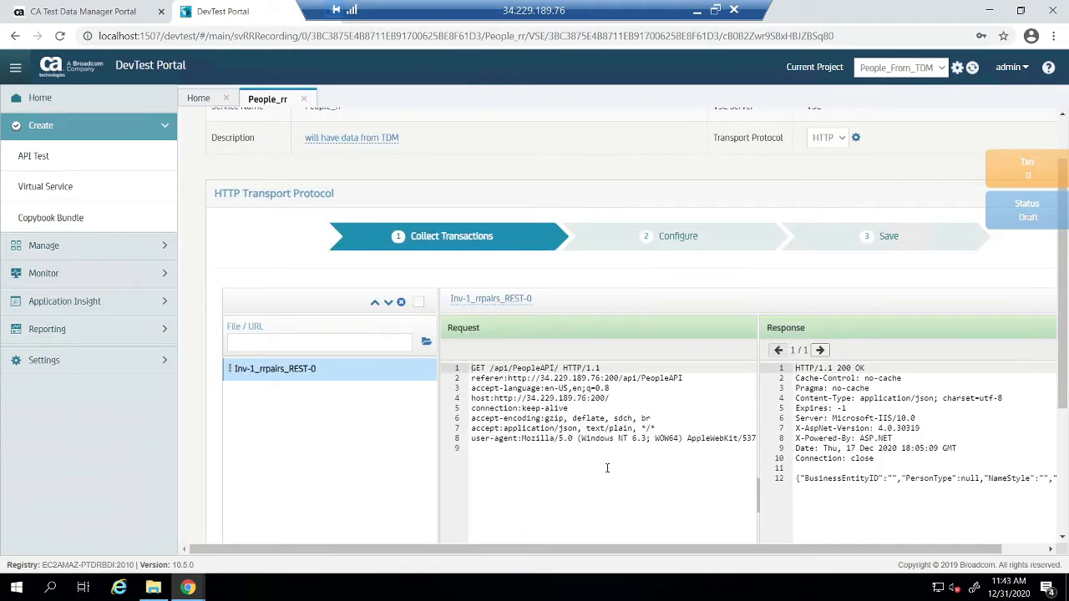
left_click_drag(607, 468, 472, 368)
left_click_drag(957, 518, 797, 365)
scroll(681, 434, "down", 1)
scroll(682, 434, "down", 2)
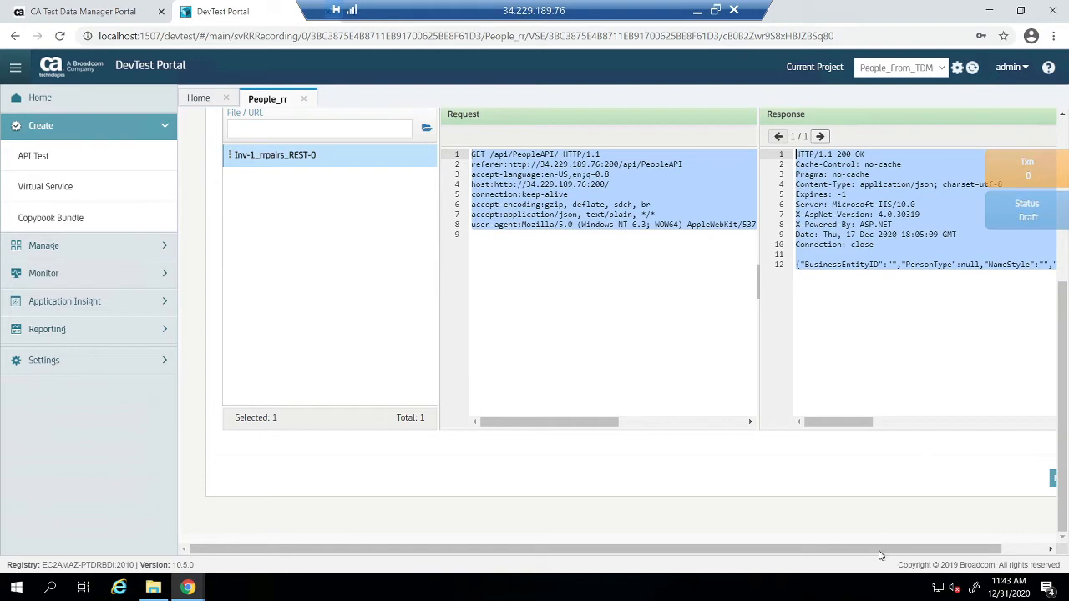
scroll(910, 416, "up", 4)
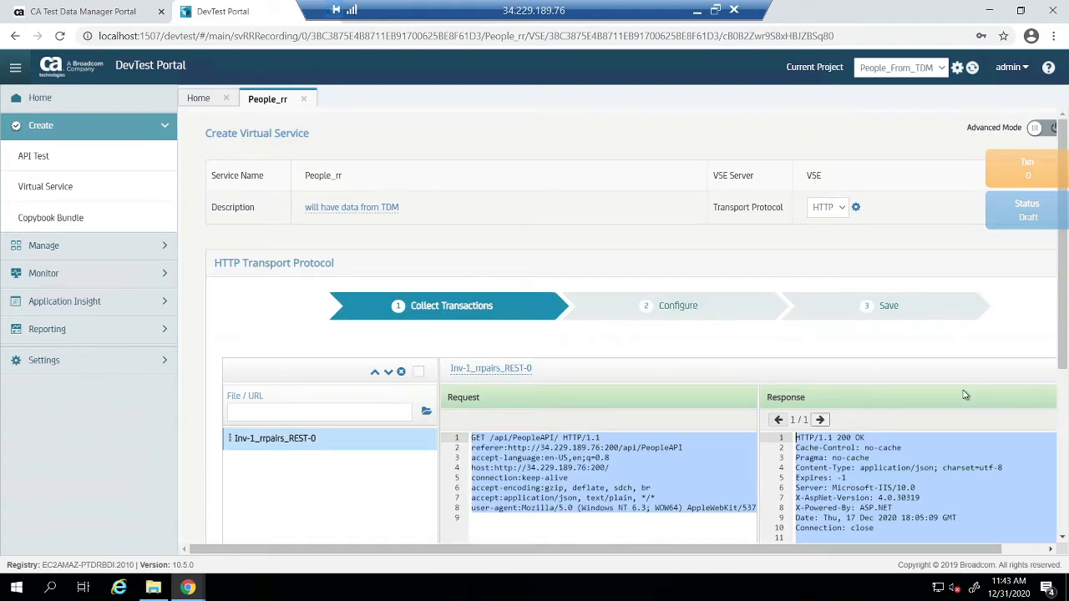
scroll(962, 391, "down", 4)
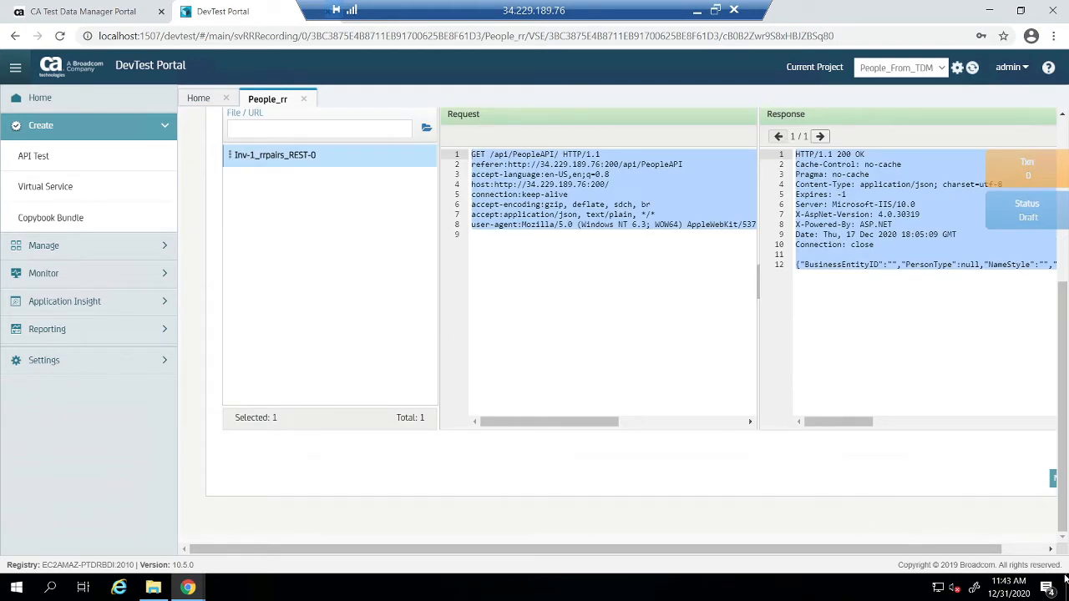
Collapse the navigation menu and continue to the DPH configuration stage, keeping REST Data Protocol as the selected request data protocol.
left_click_drag(942, 551, 986, 551)
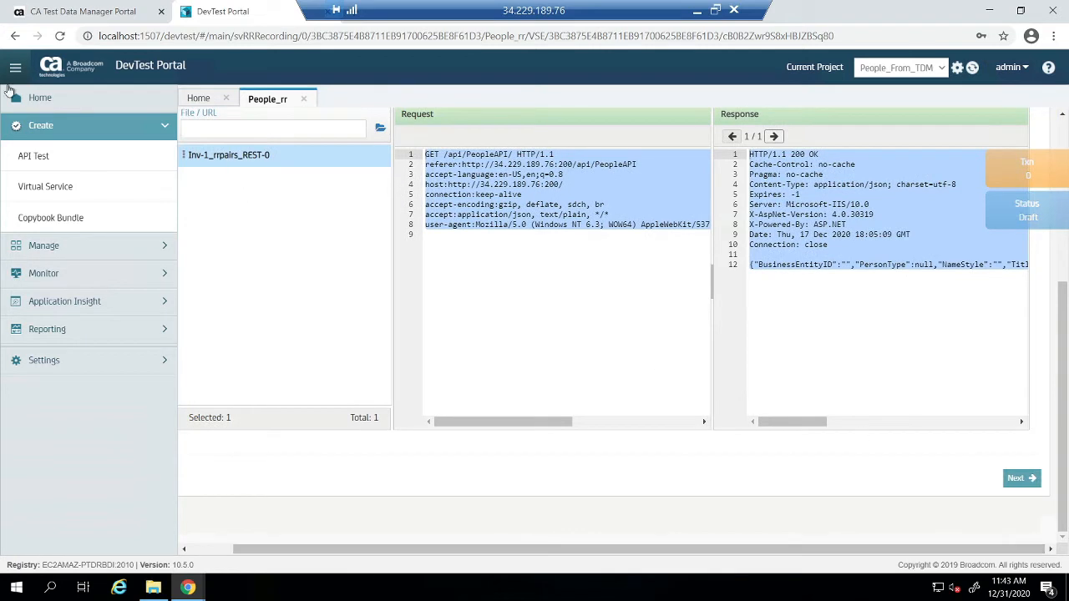
left_click(15, 67)
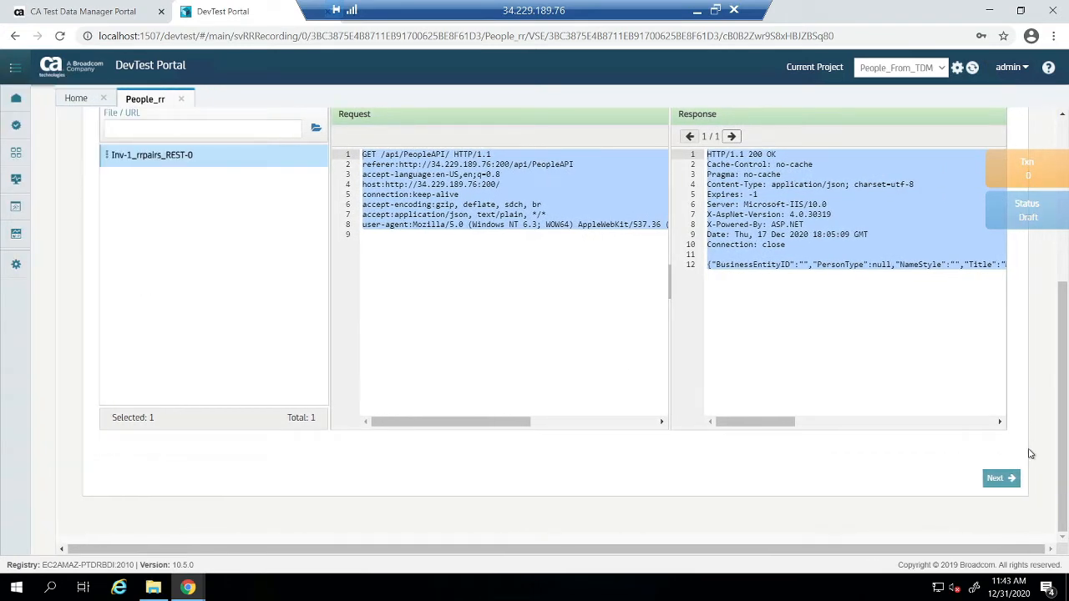
left_click(1004, 480)
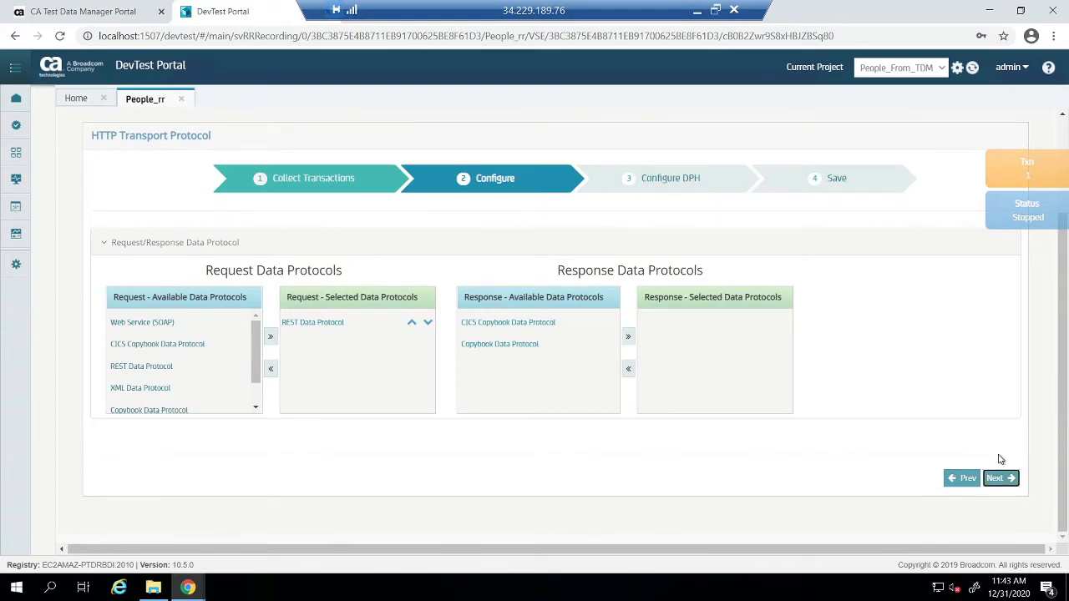
left_click(999, 478)
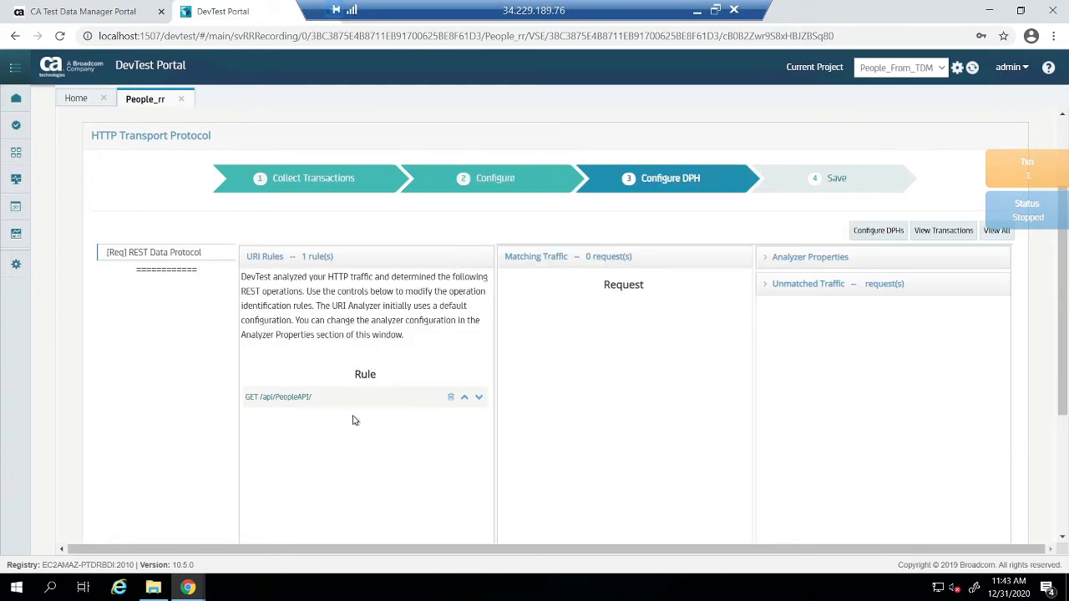
Review the GET /api/PeopleAPI/ rule and the transaction preview, and save the REST Data Protocol configuration to continue to the final stage.
left_click_drag(324, 398, 243, 398)
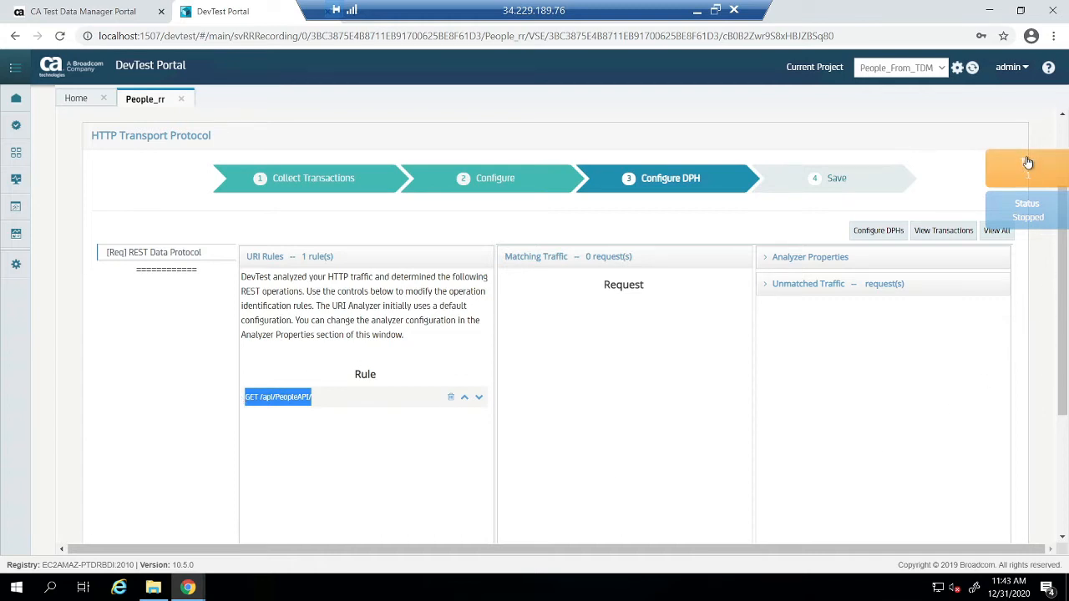
left_click(1027, 164)
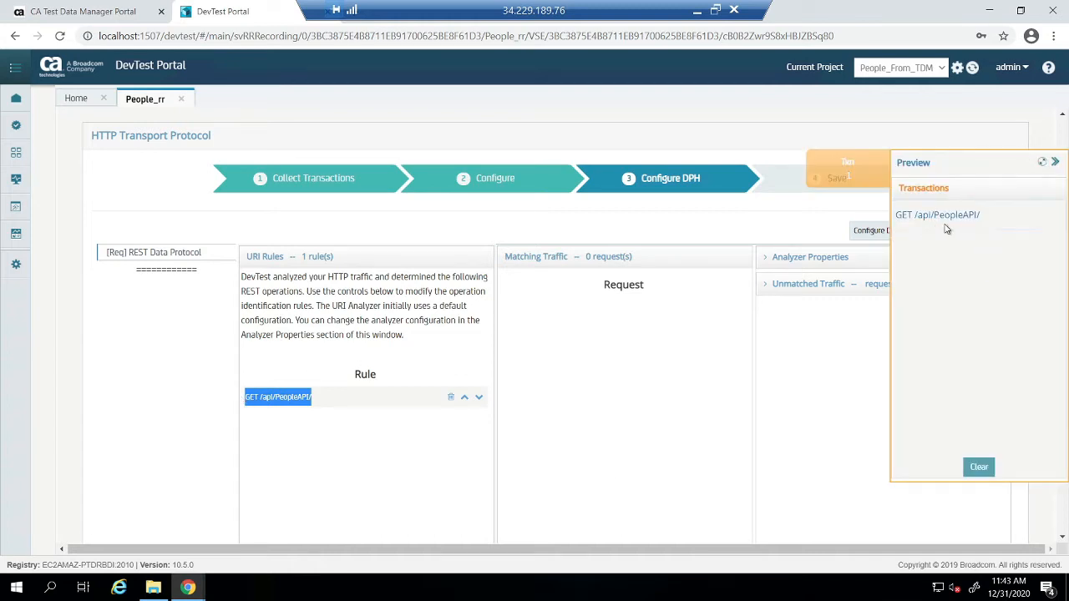
left_click(1056, 163)
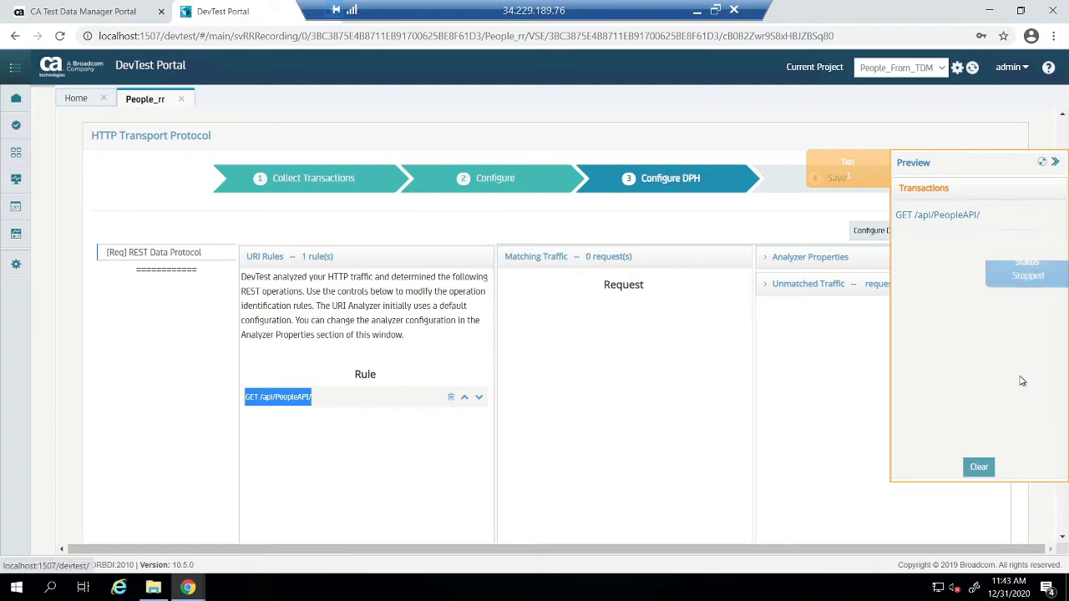
scroll(1057, 375, "down", 2)
scroll(1057, 375, "down", 1)
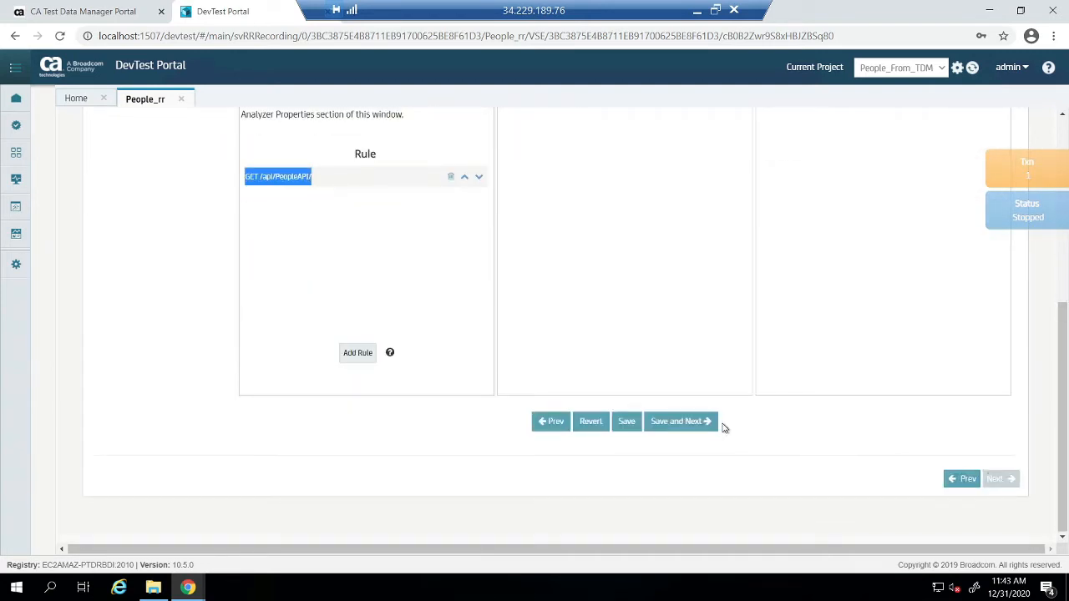
left_click(692, 423)
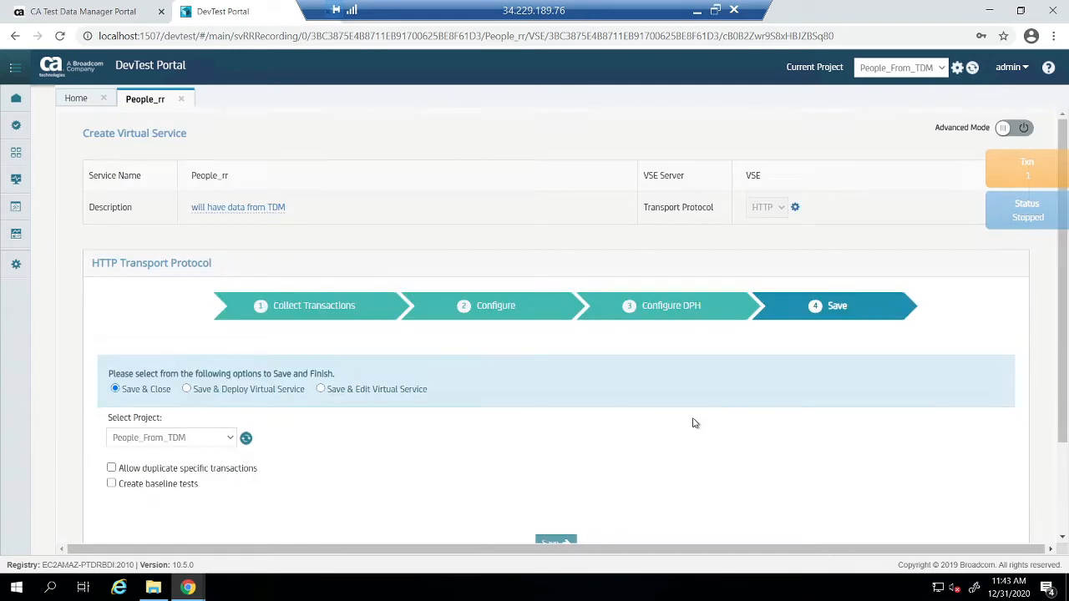
Save and deploy the virtual service in People_From_TDM with duplicate specific transactions allowed and the group tag "people".
left_click(112, 468)
left_click(186, 389)
scroll(473, 427, "down", 3)
left_click(295, 354)
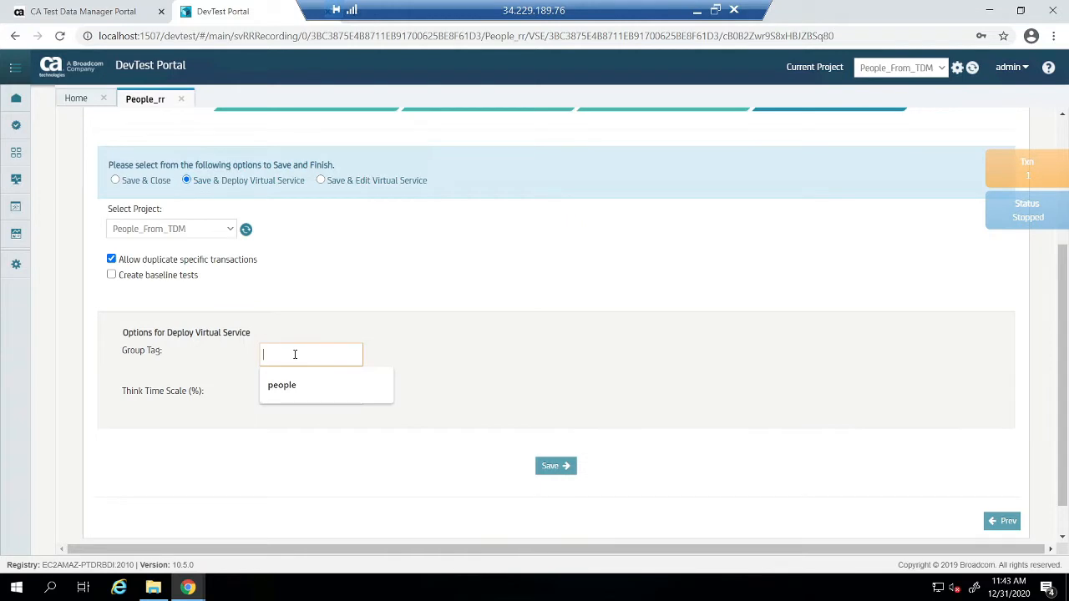
key("Down")
key("Return")
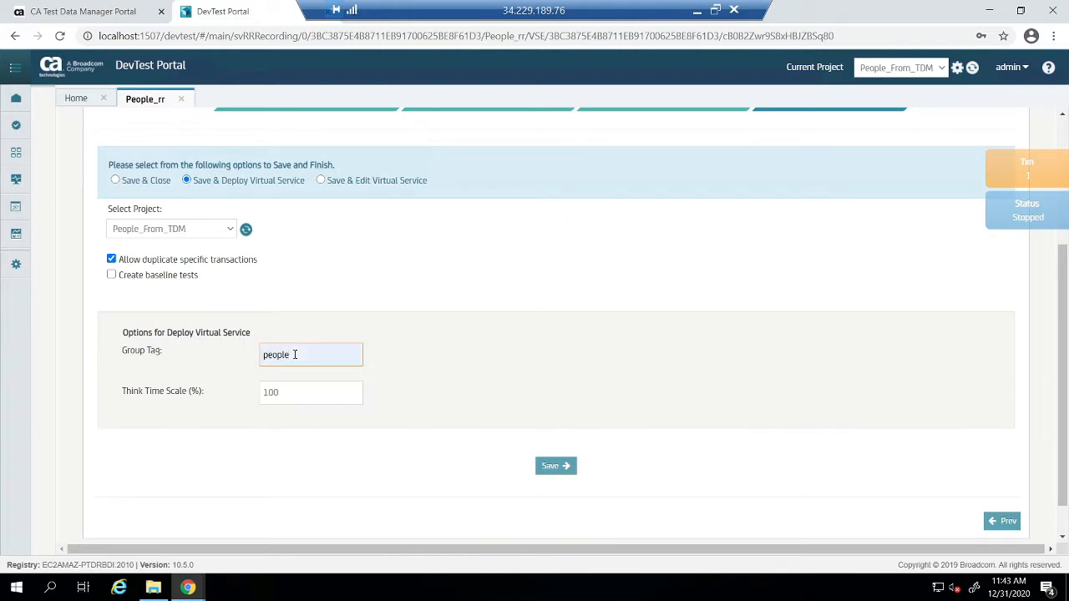
left_click(551, 468)
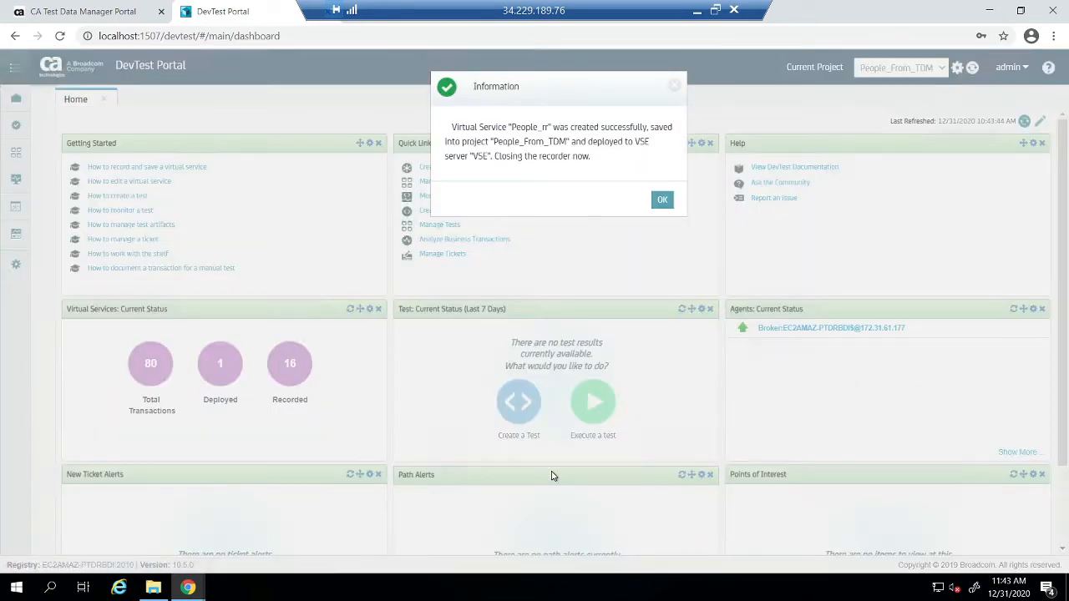
left_click(663, 200)
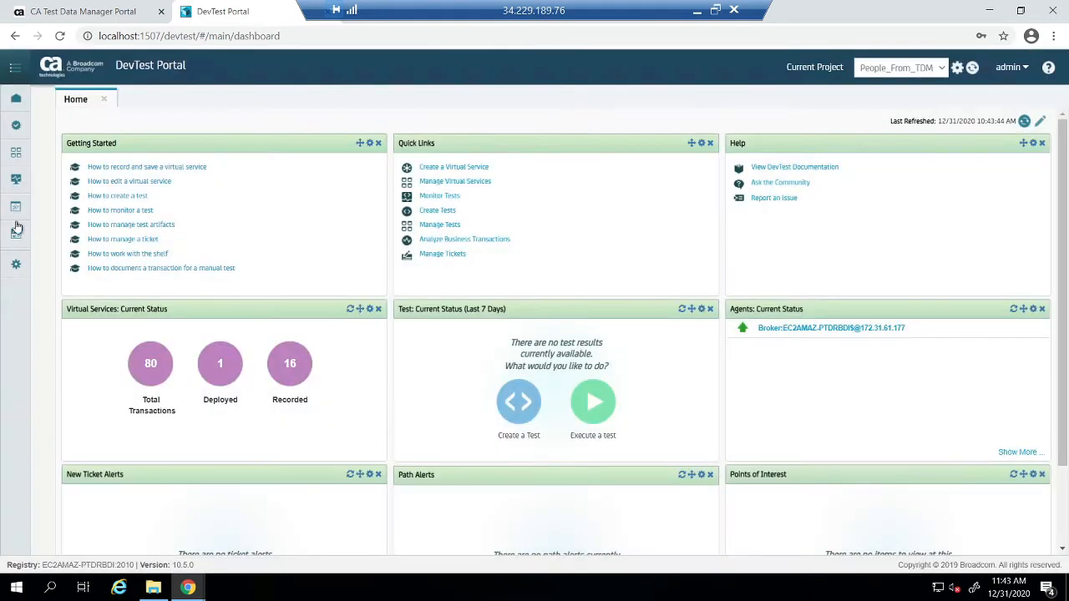
Open the monitoring view of the VSE virtual service environment to check the deployed People_rr service.
mouse_move(16, 155)
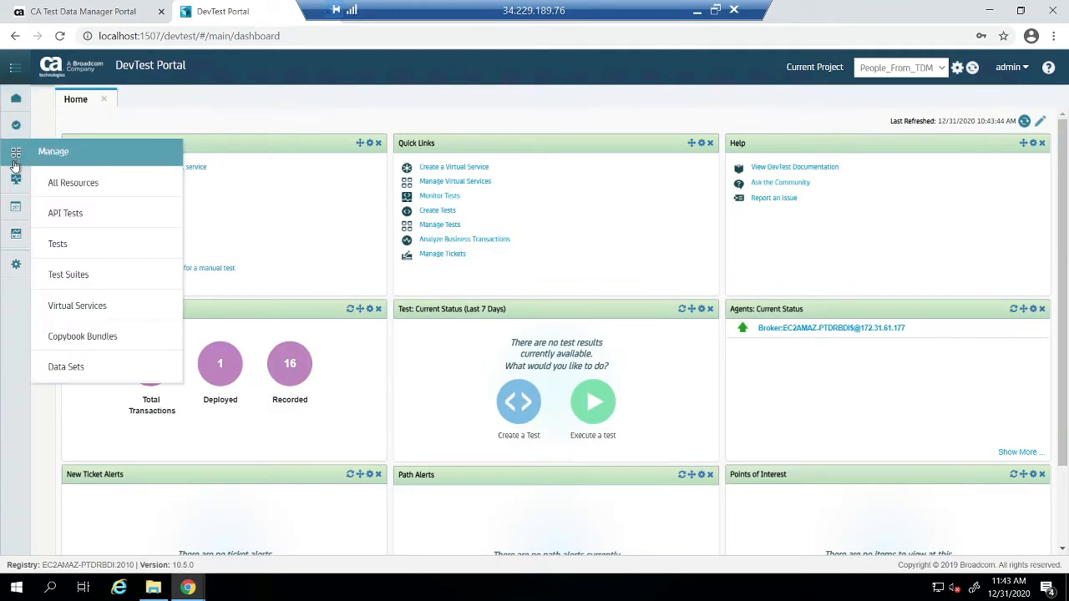
mouse_move(15, 178)
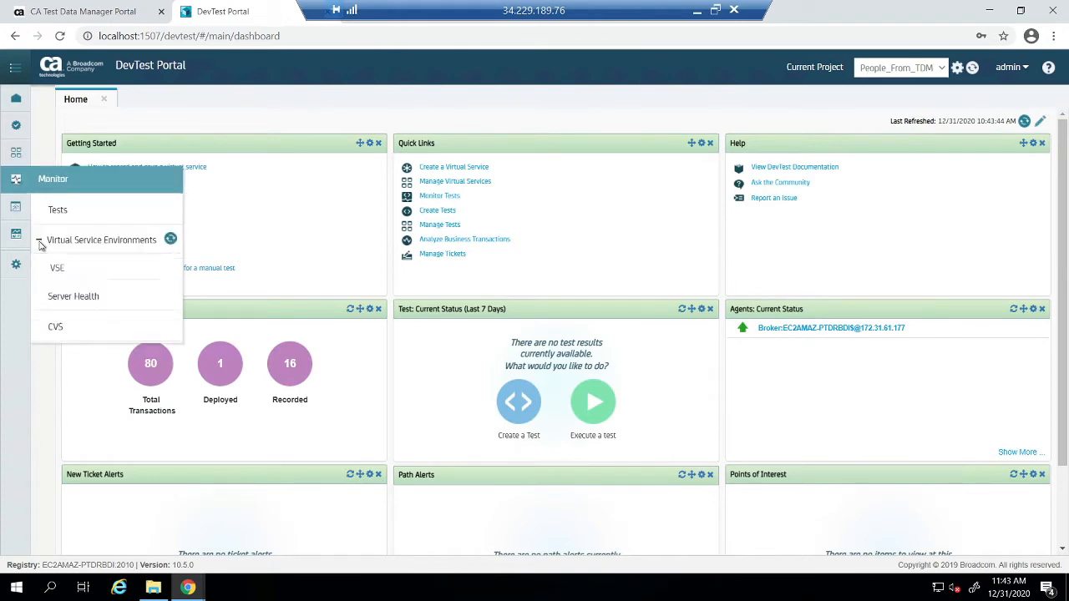
mouse_move(16, 233)
left_click(66, 271)
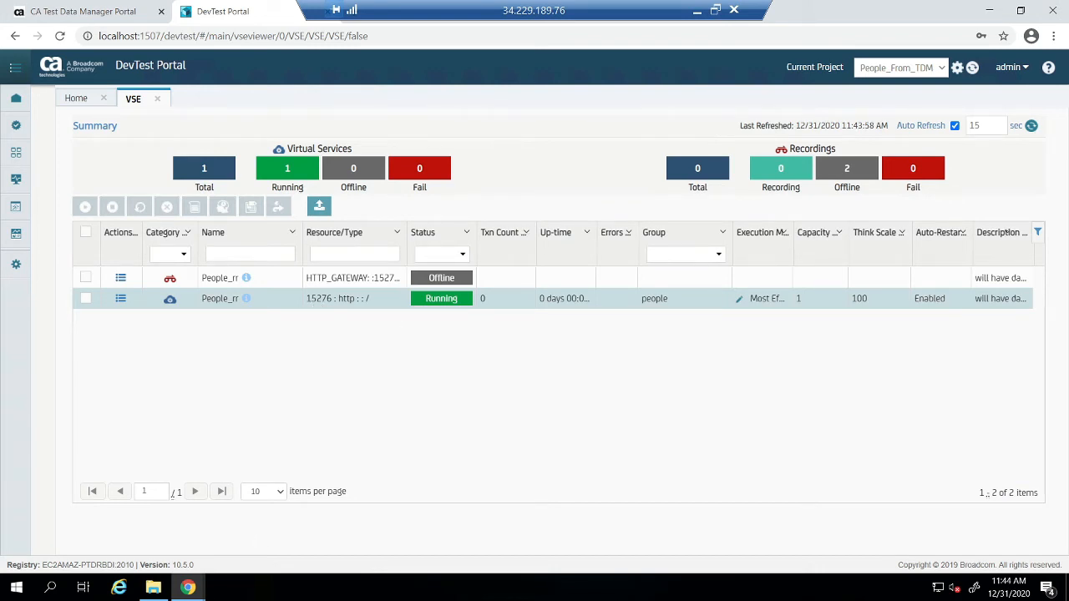
mouse_move(189, 588)
left_click(262, 543)
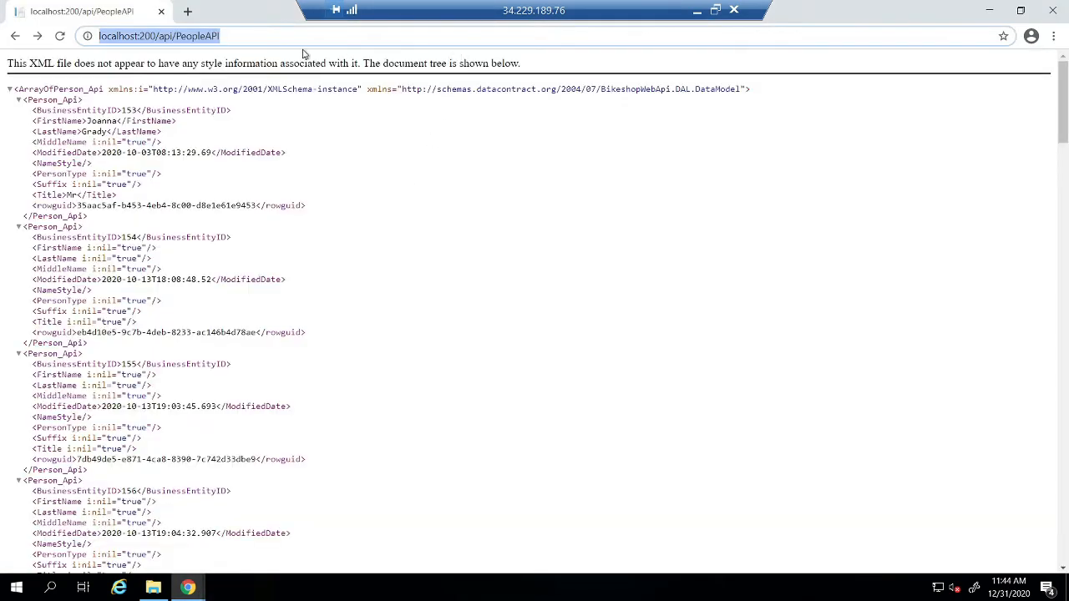
left_click(187, 11)
type("http://localhost:200/api/PeopleAPI")
key("Return")
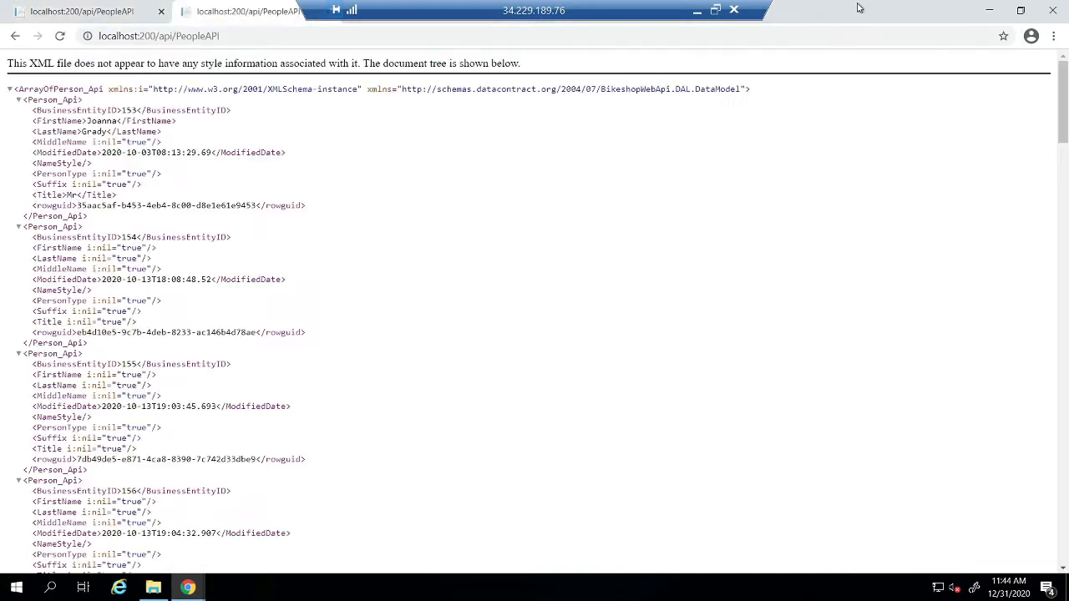
double_click(858, 12)
left_click_drag(866, 176, 663, 342)
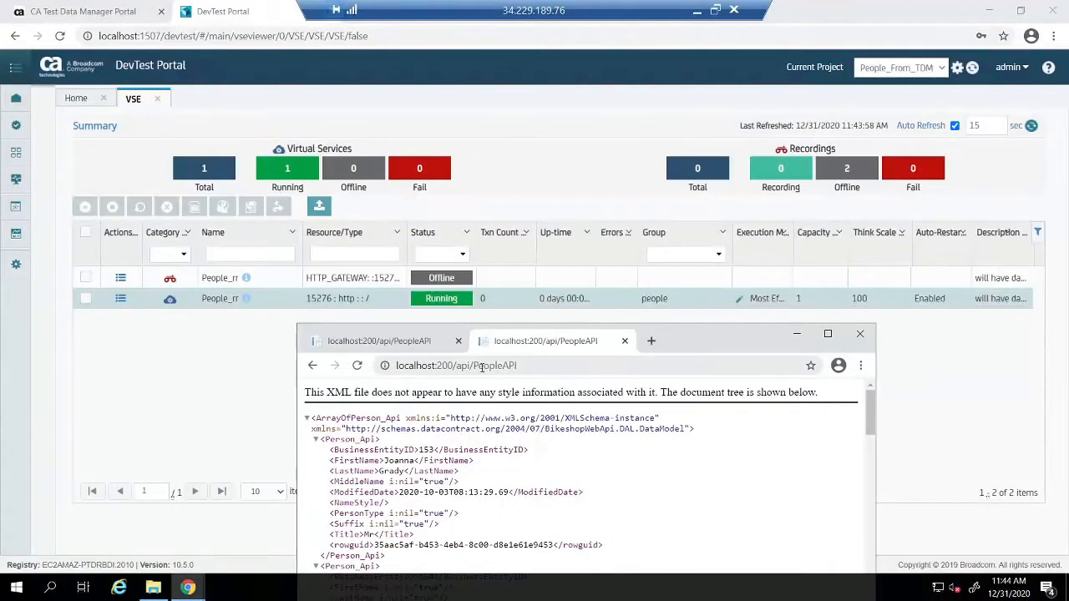
Change the port in the second tab's address to 15276, load localhost:15276/api/PeopleAPI and examine the virtual service's response.
left_click(442, 365)
double_click(444, 365)
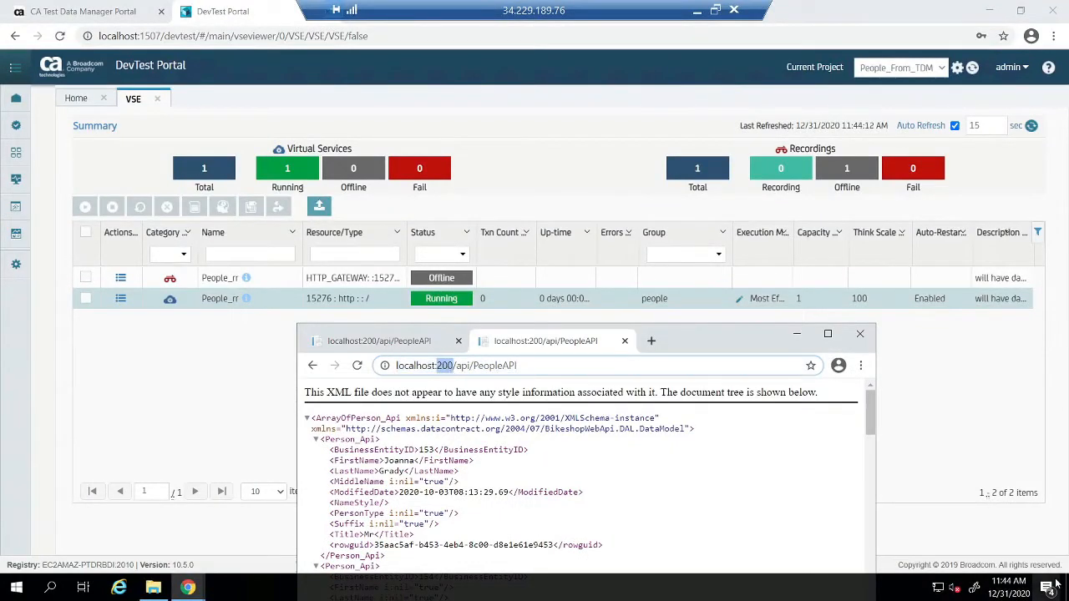
type("15")
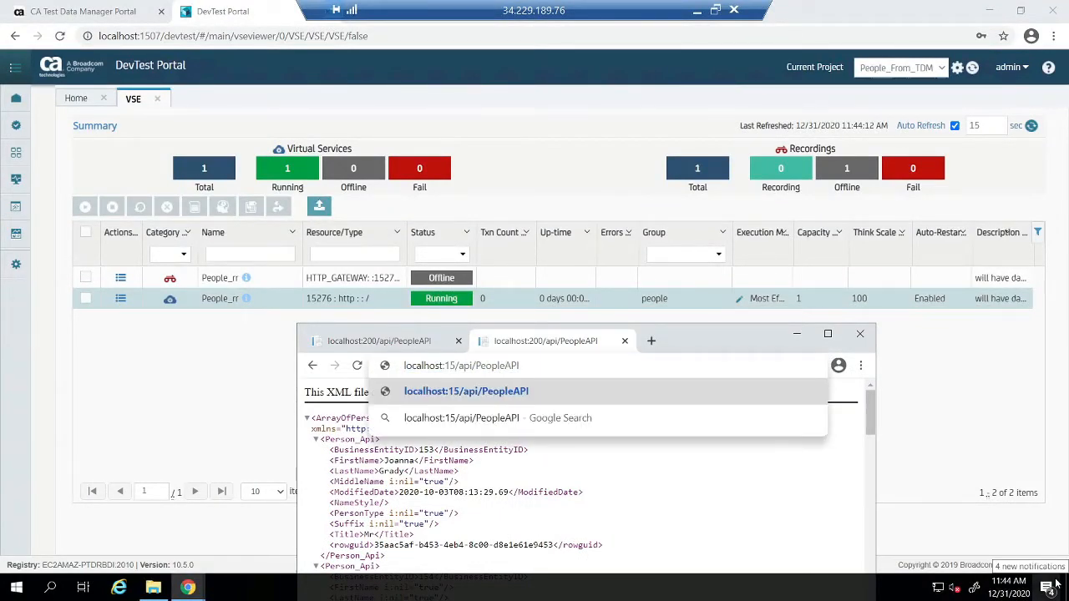
type("276")
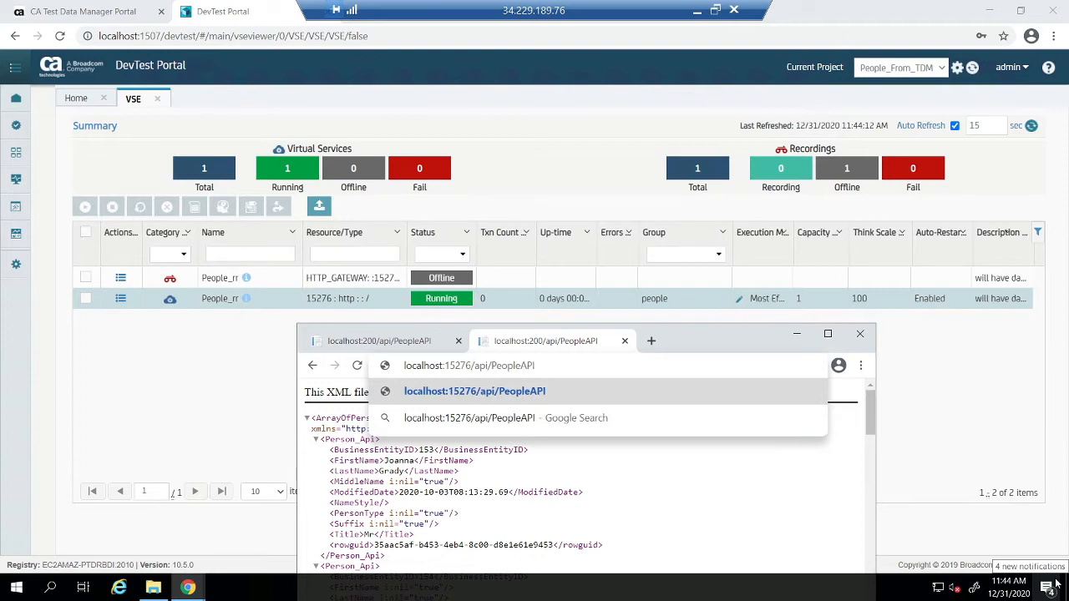
key("Return")
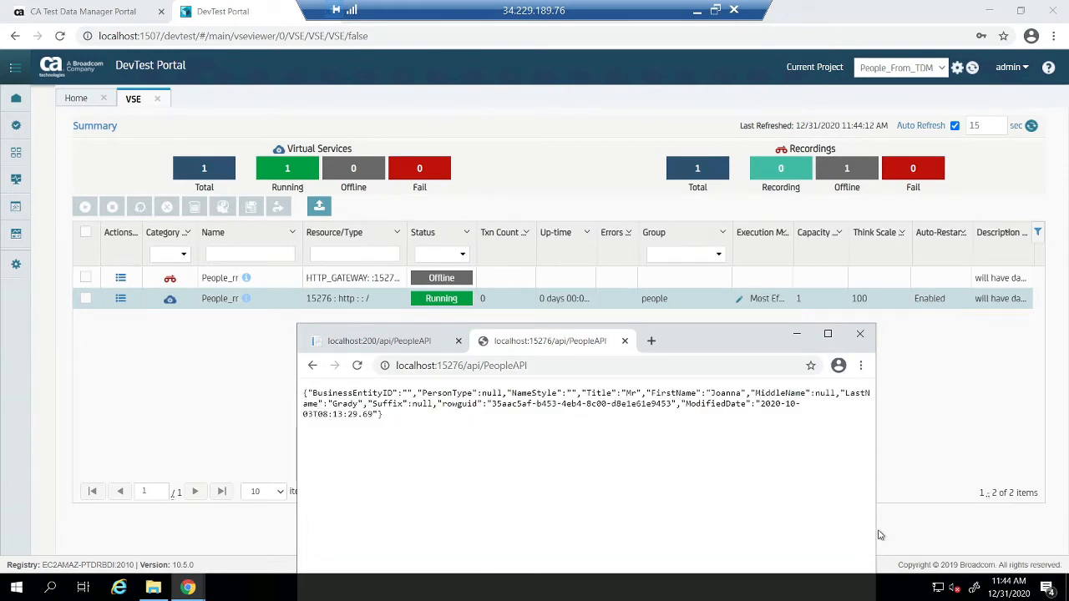
left_click_drag(534, 443, 297, 385)
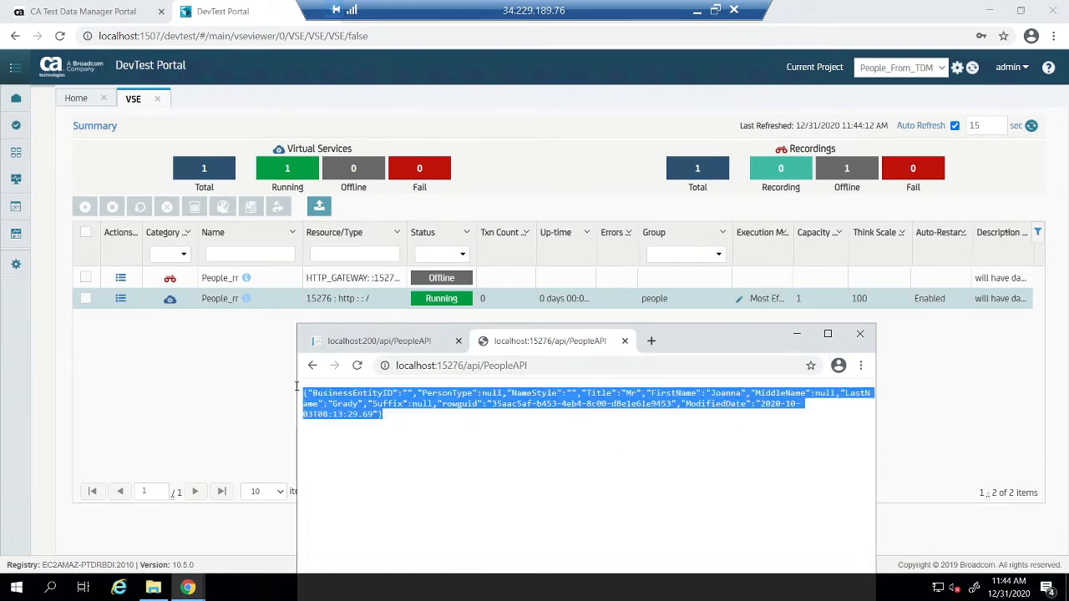
Compare the live localhost:200/api/PeopleAPI response with the virtual service's entry in the VSE list, and minimize the API window.
left_click(796, 336)
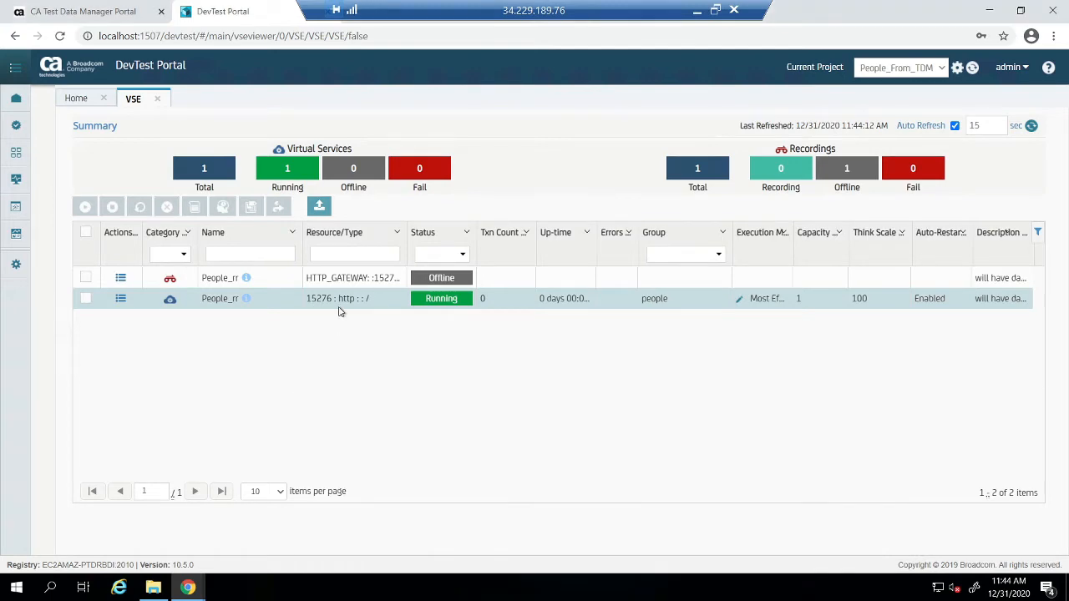
left_click(184, 588)
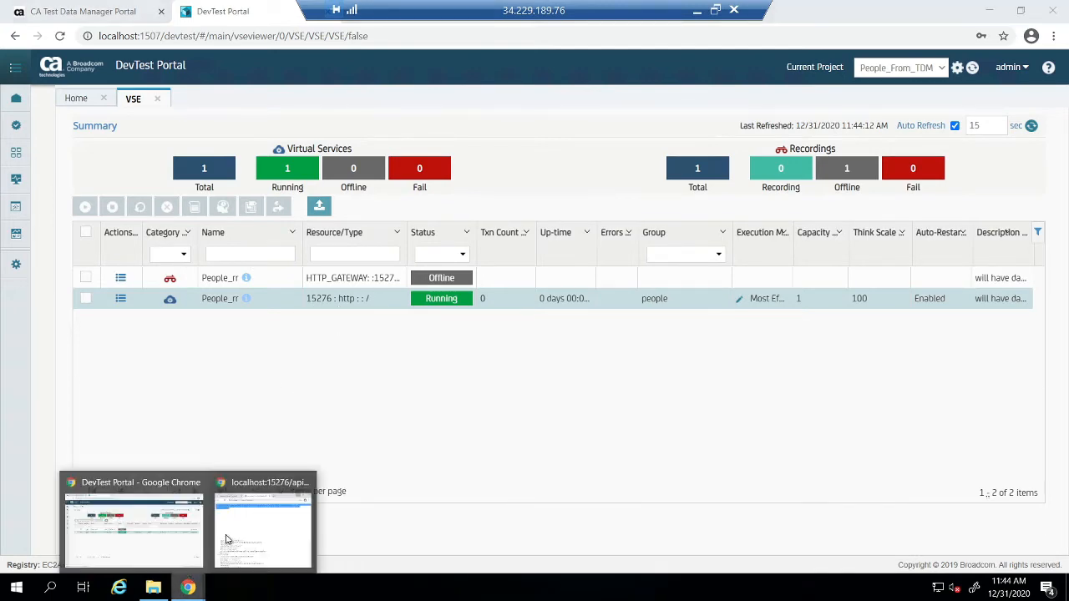
left_click(262, 530)
left_click(399, 342)
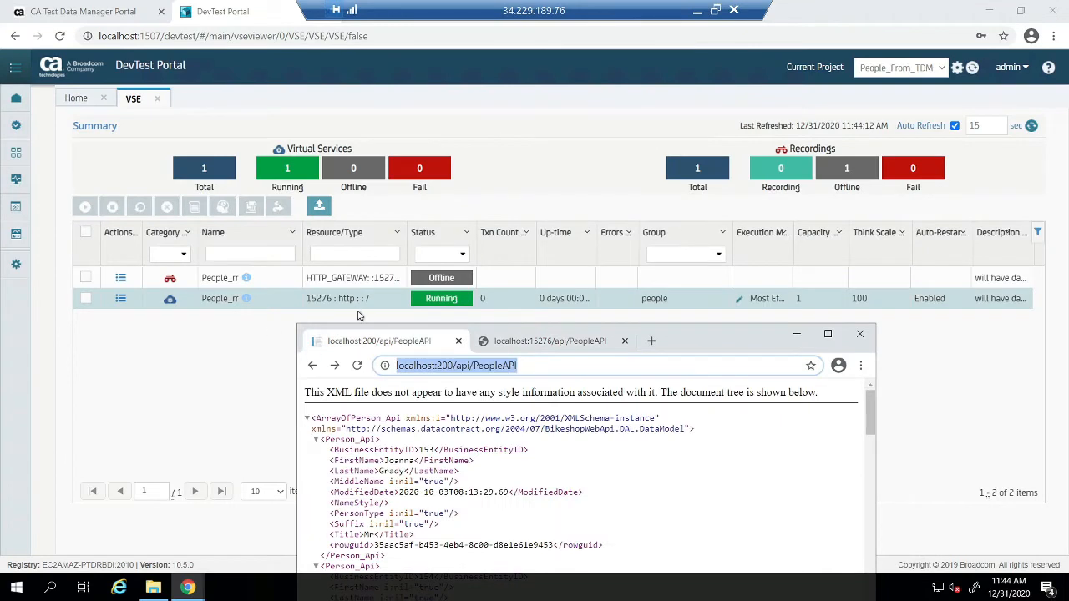
left_click(513, 477)
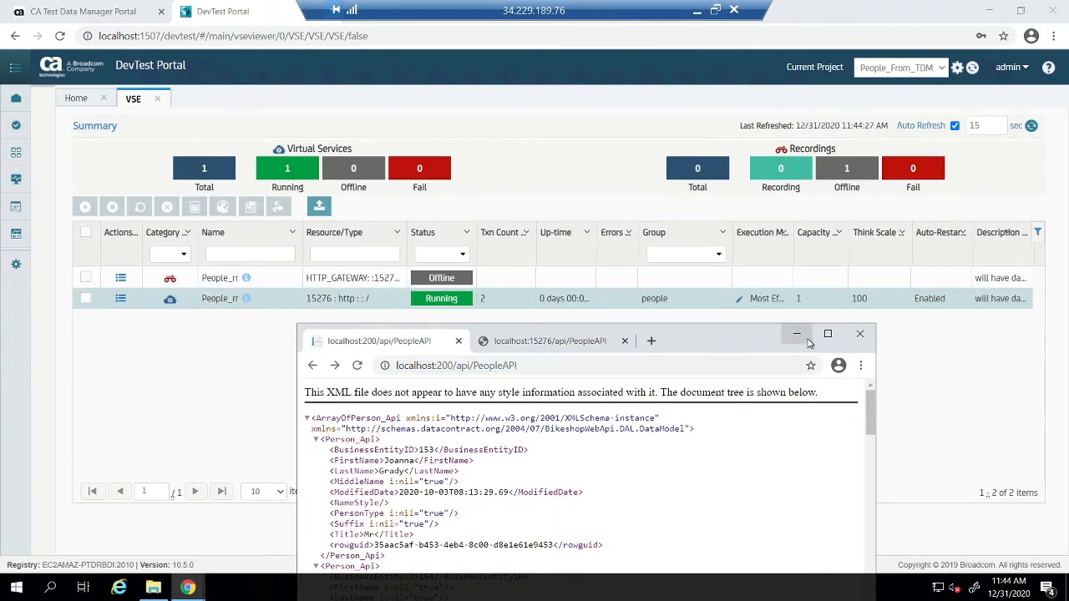
left_click(796, 334)
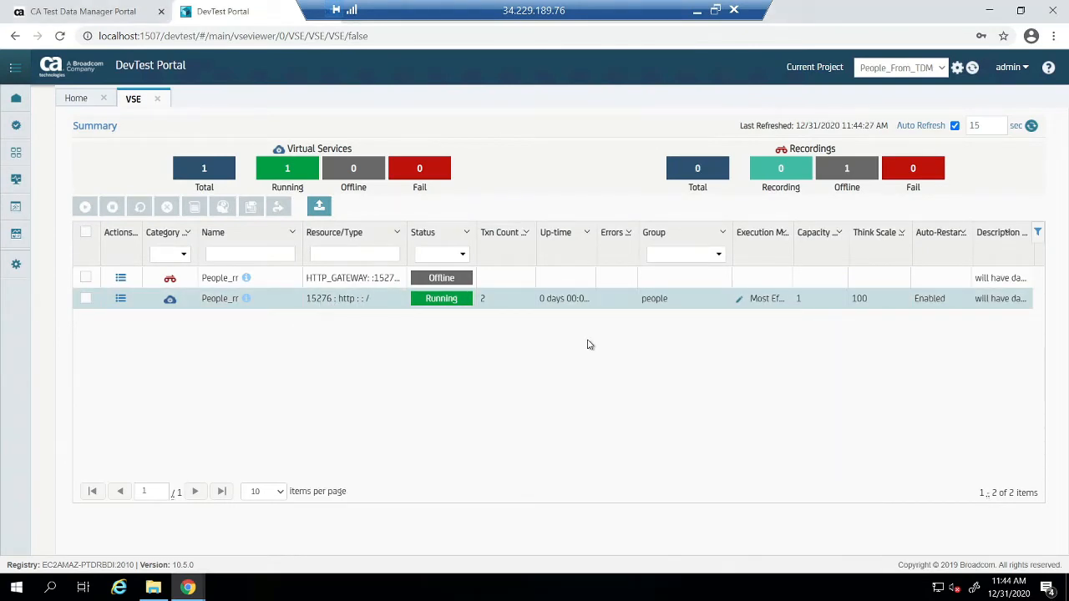
Switch to the Test Data Manager Portal and create project People_SV with the description "This will create data for our people service".
left_click(119, 14)
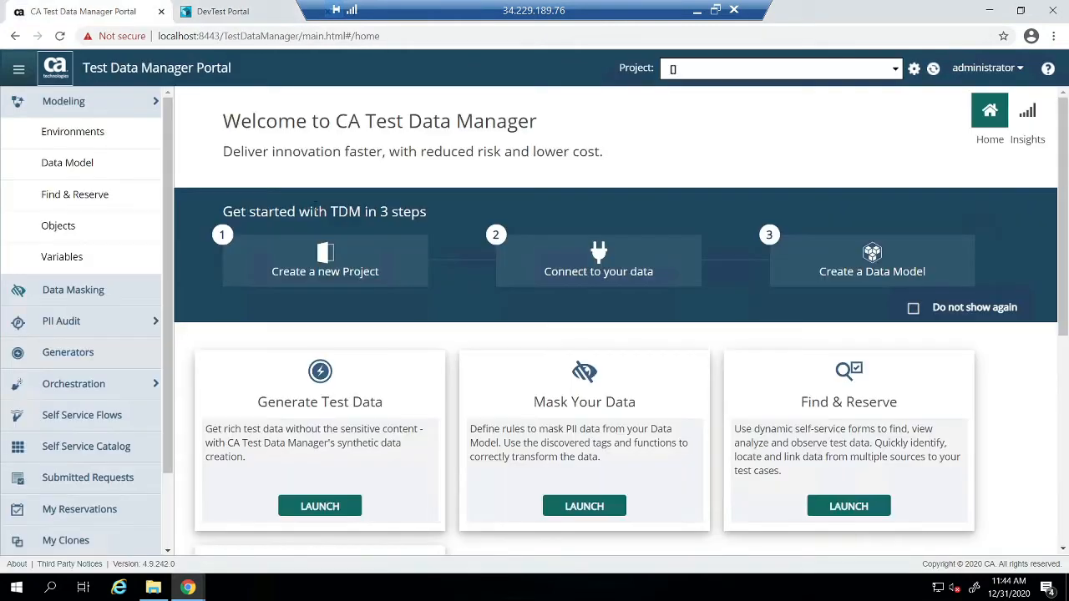
scroll(101, 344, "down", 1)
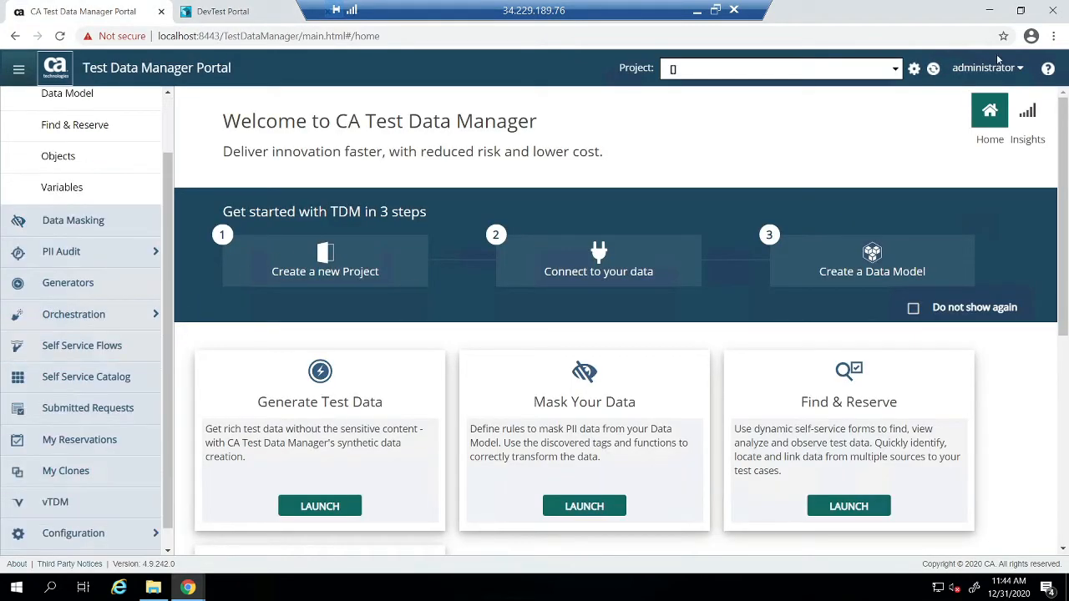
left_click(914, 69)
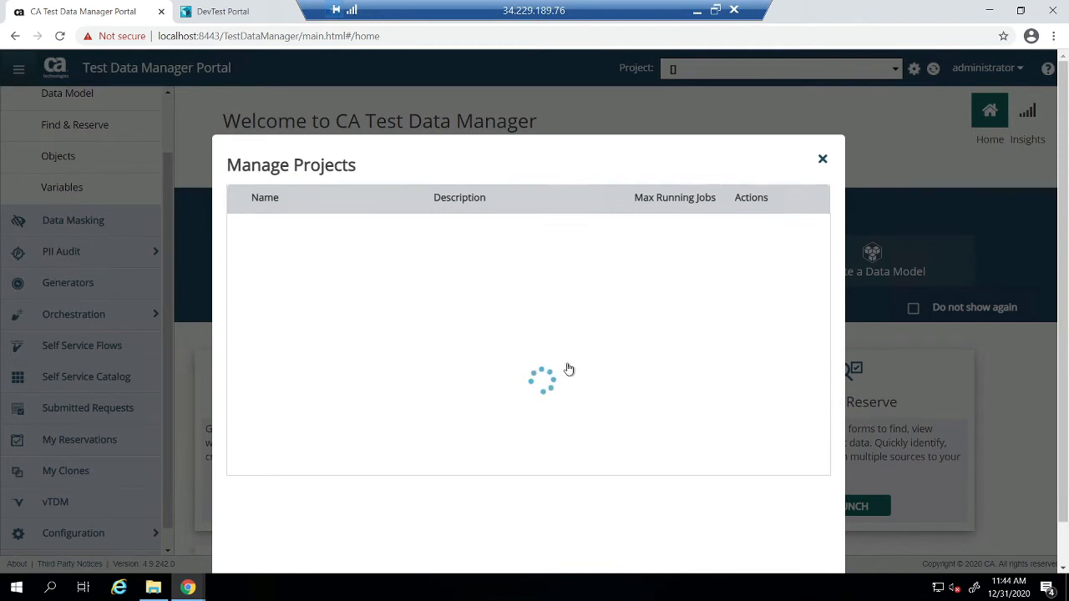
left_click(269, 203)
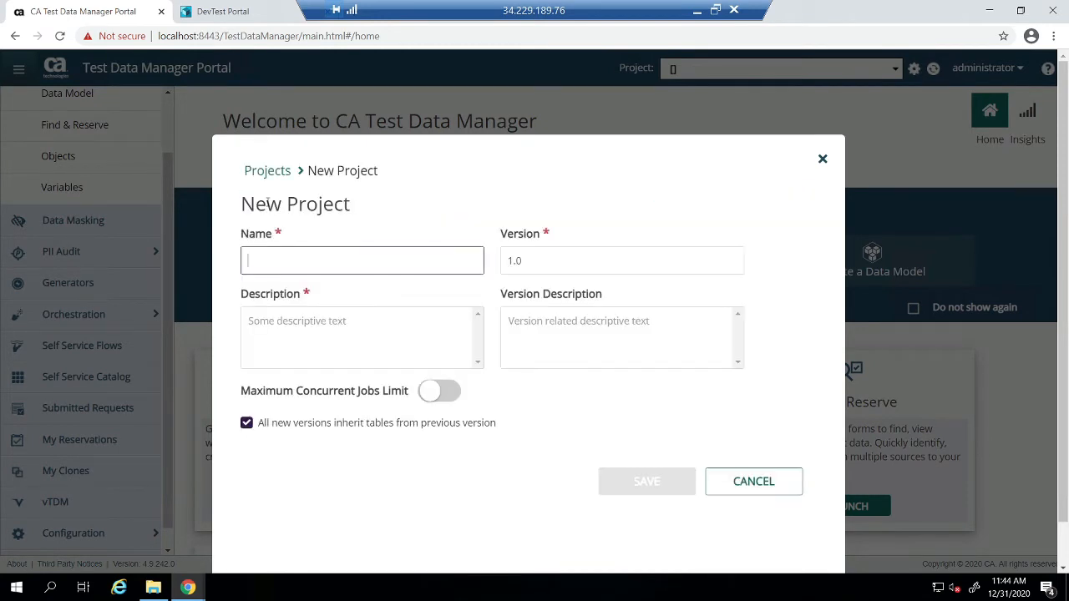
type("People")
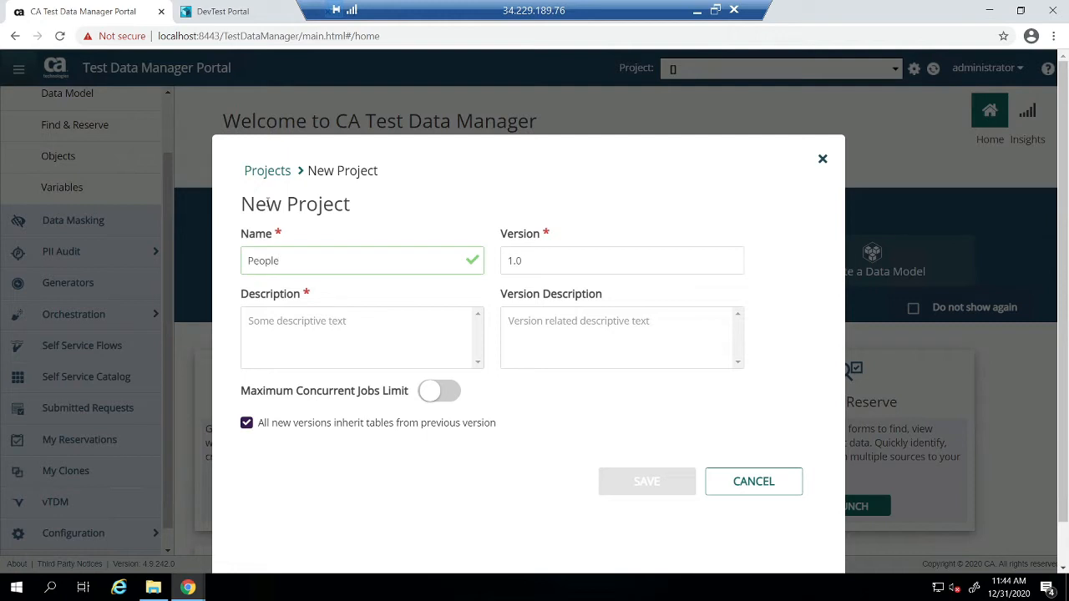
type("_SV")
key("Tab")
key("Tab")
type("T")
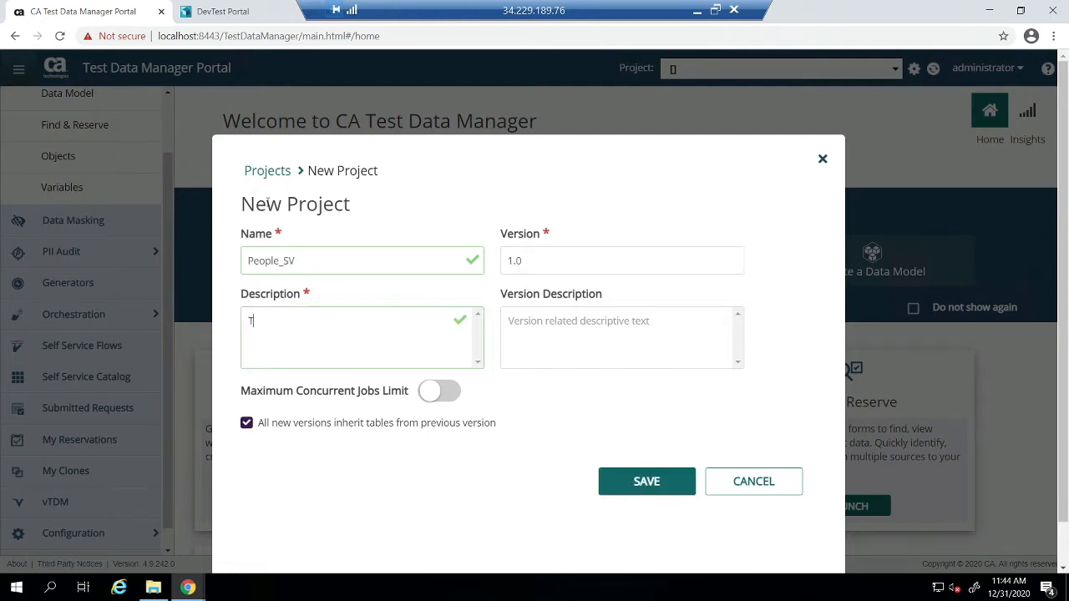
type("his will create data for our people service")
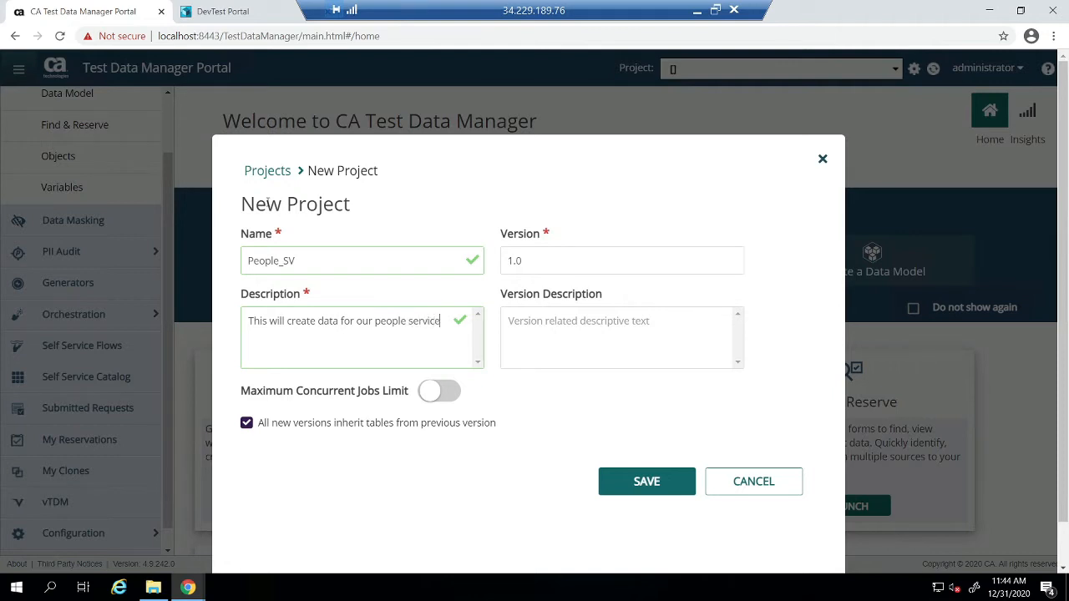
left_click(626, 479)
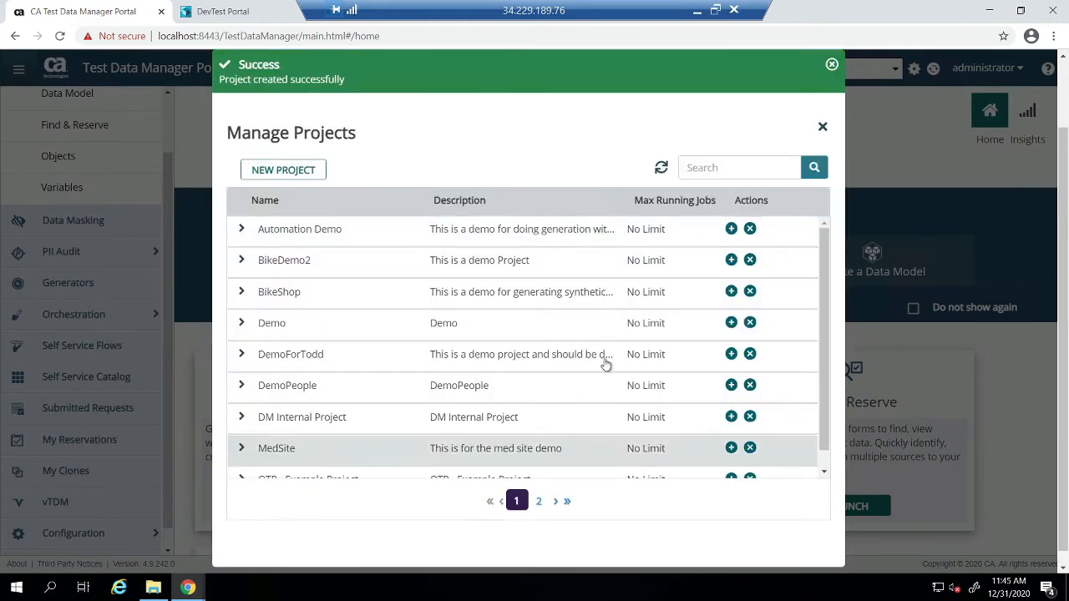
left_click(831, 64)
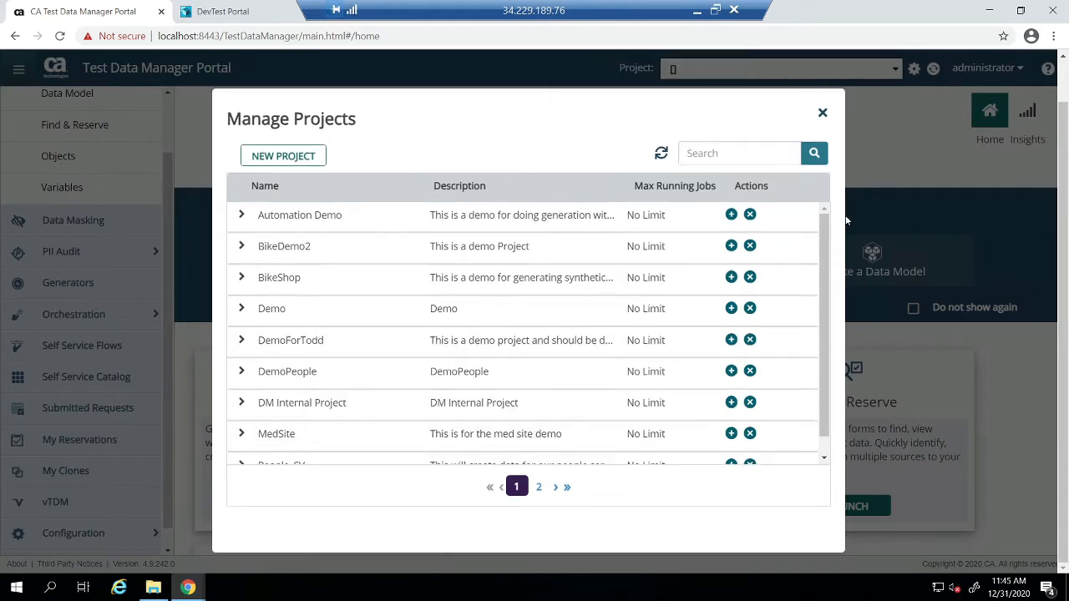
left_click(822, 113)
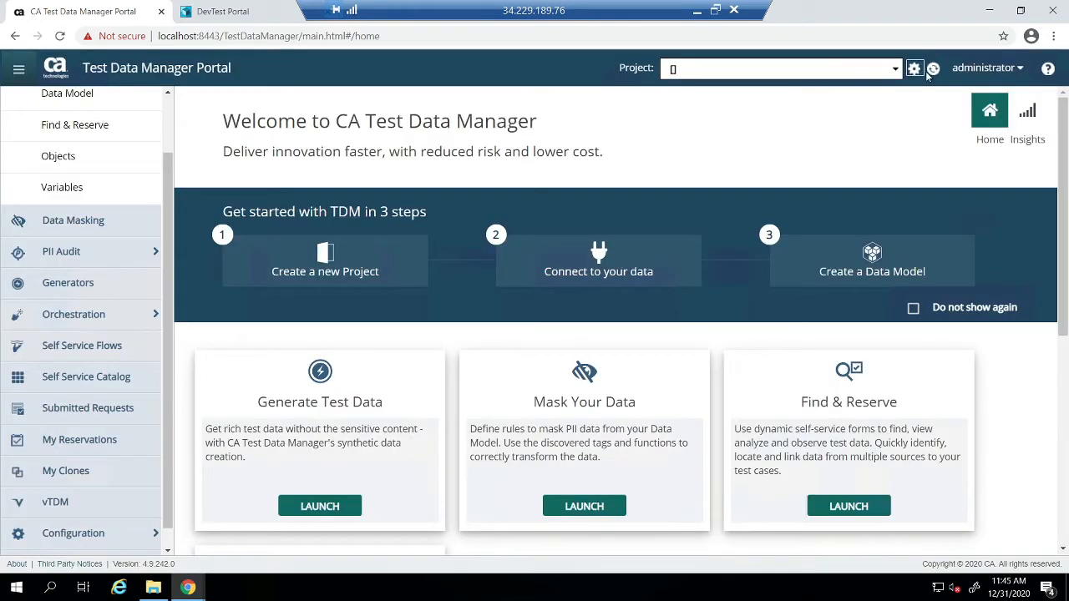
Select version 1.0 of People_SV as the active project.
left_click(881, 73)
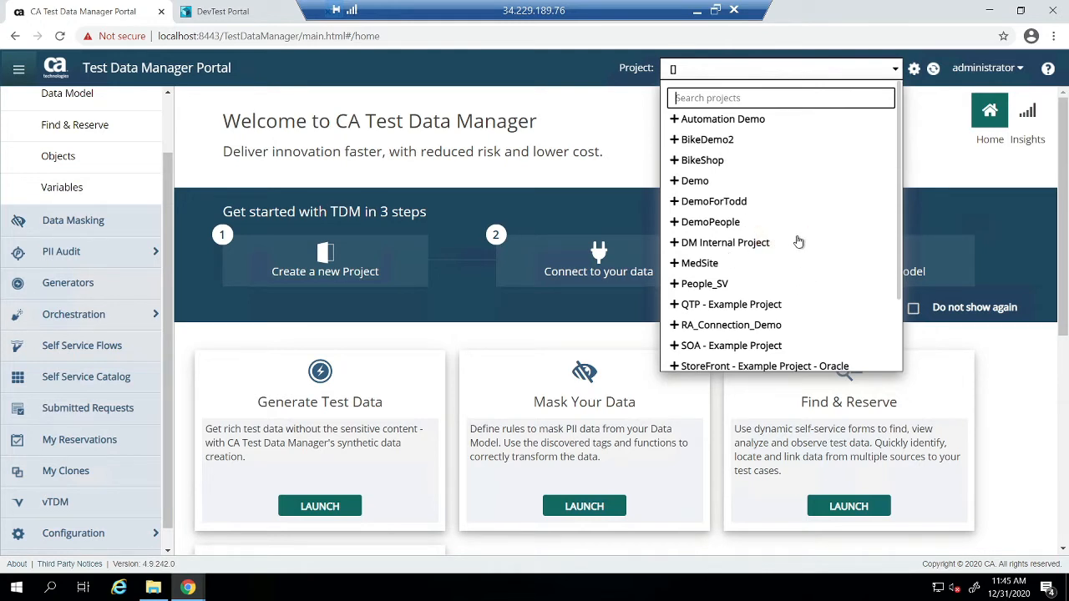
scroll(798, 244, "down", 2)
left_click(711, 194)
left_click(693, 212)
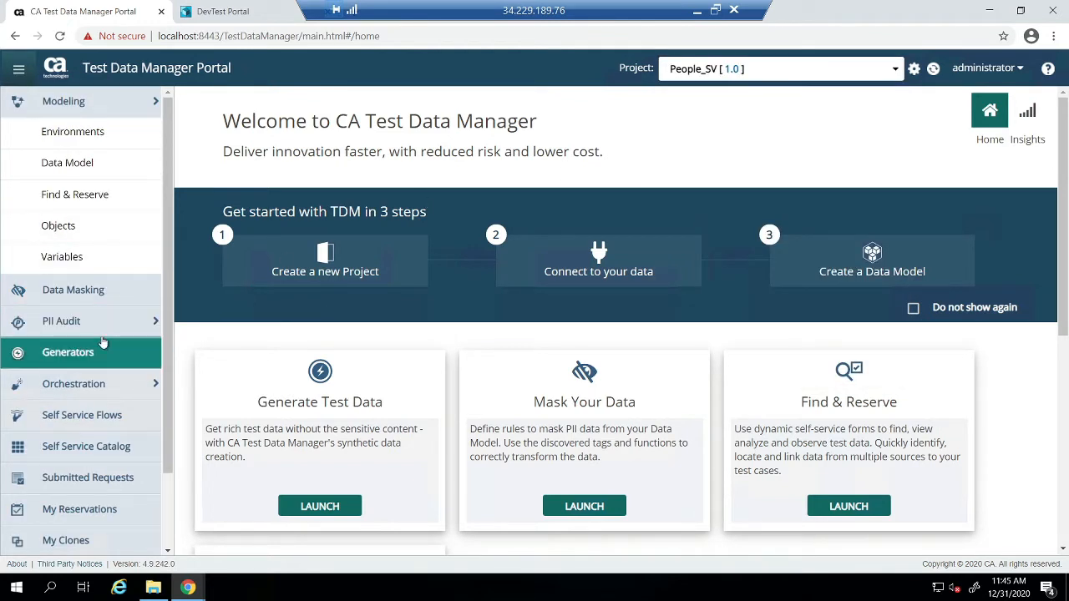
Create a generator named MakePeople with the description "This will hold our data for our service".
left_click(96, 354)
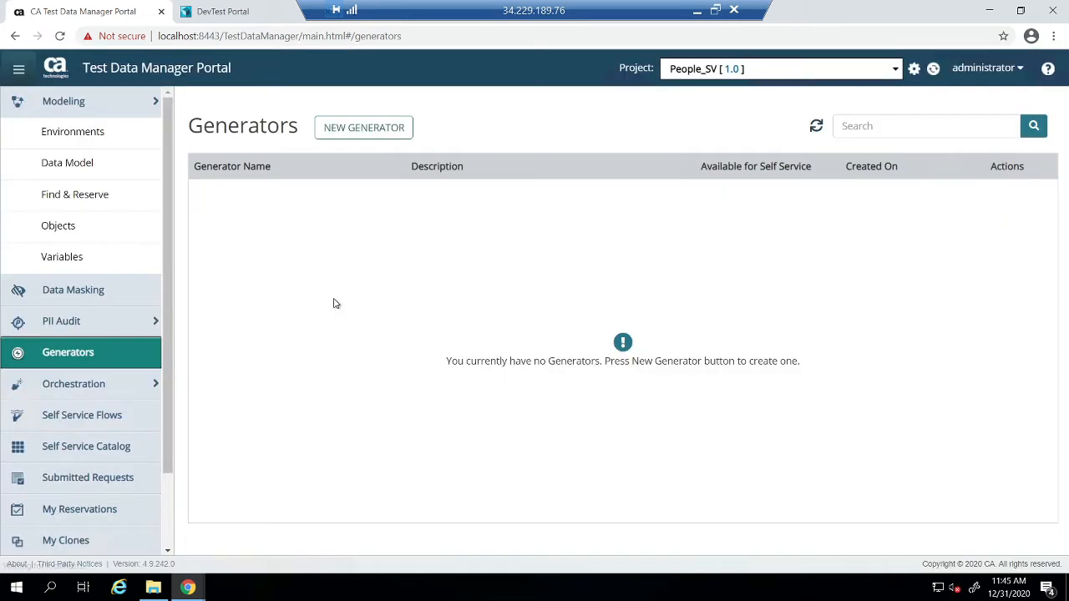
left_click(366, 132)
type("Me")
type("kePeople")
key("Tab")
type("Th")
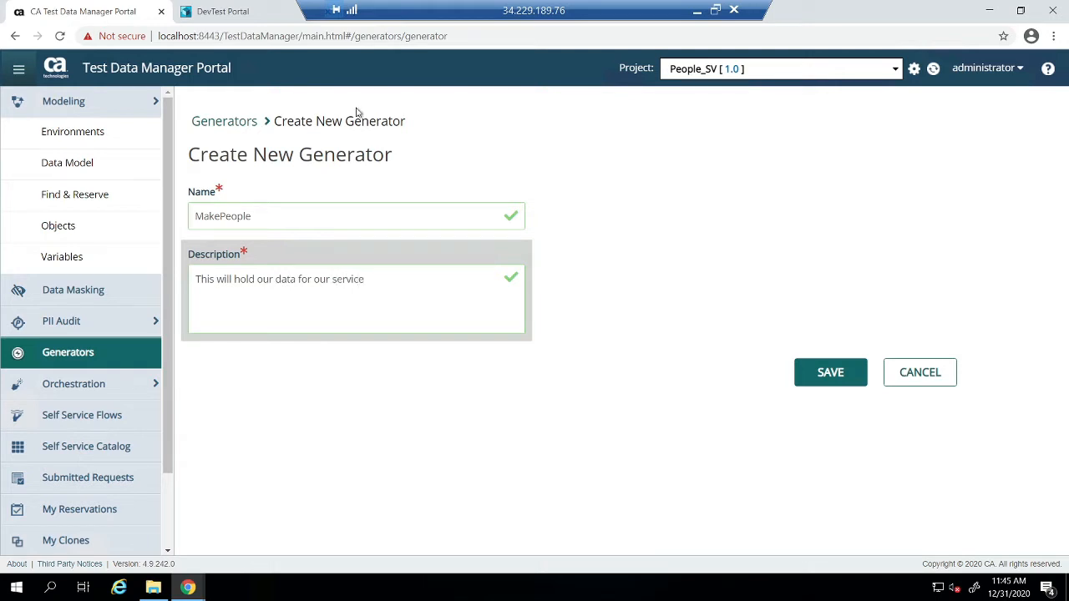
left_click(814, 371)
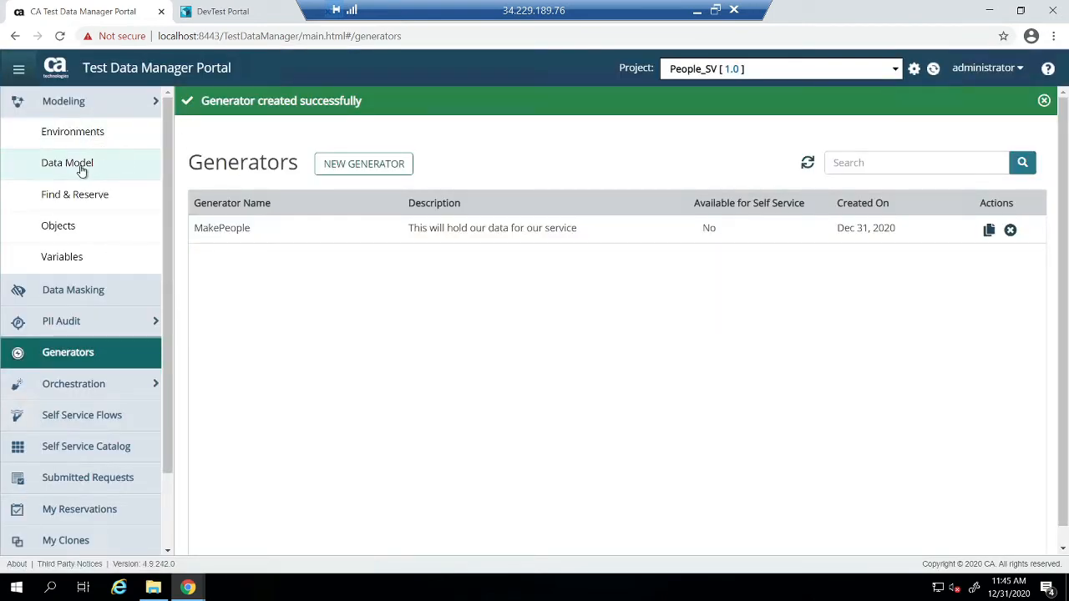
Start registering a new object of type R/R PAIR under Modeling and name it People_rr.
left_click(79, 236)
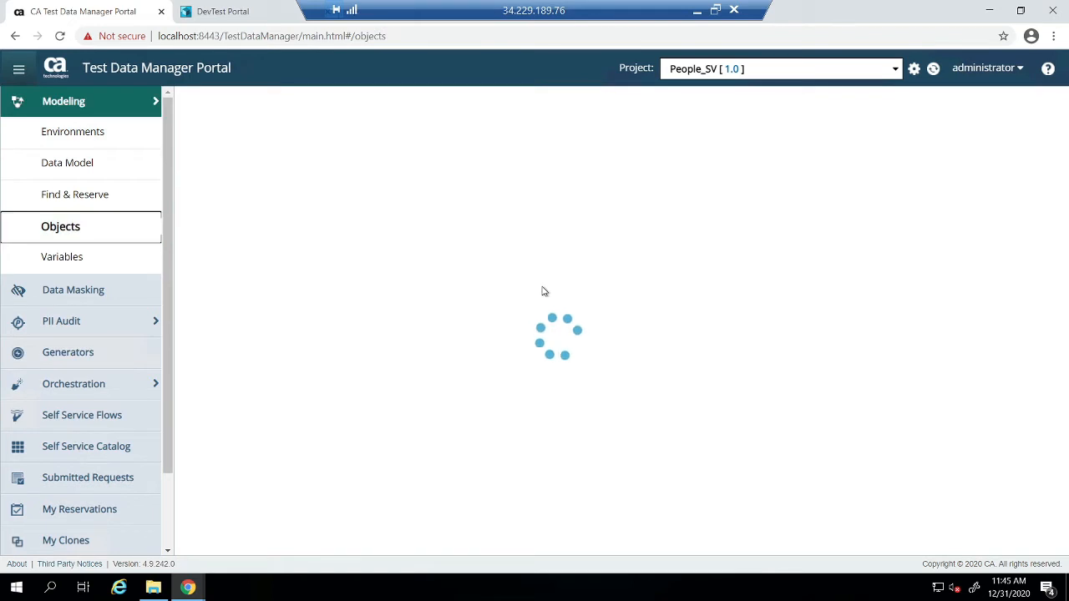
left_click(365, 141)
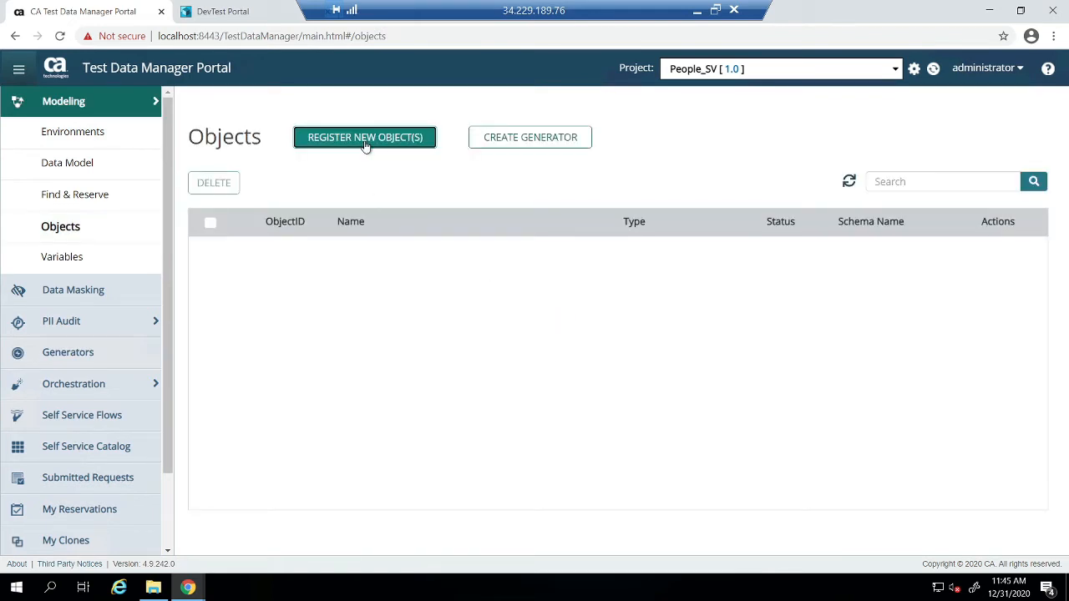
left_click(361, 207)
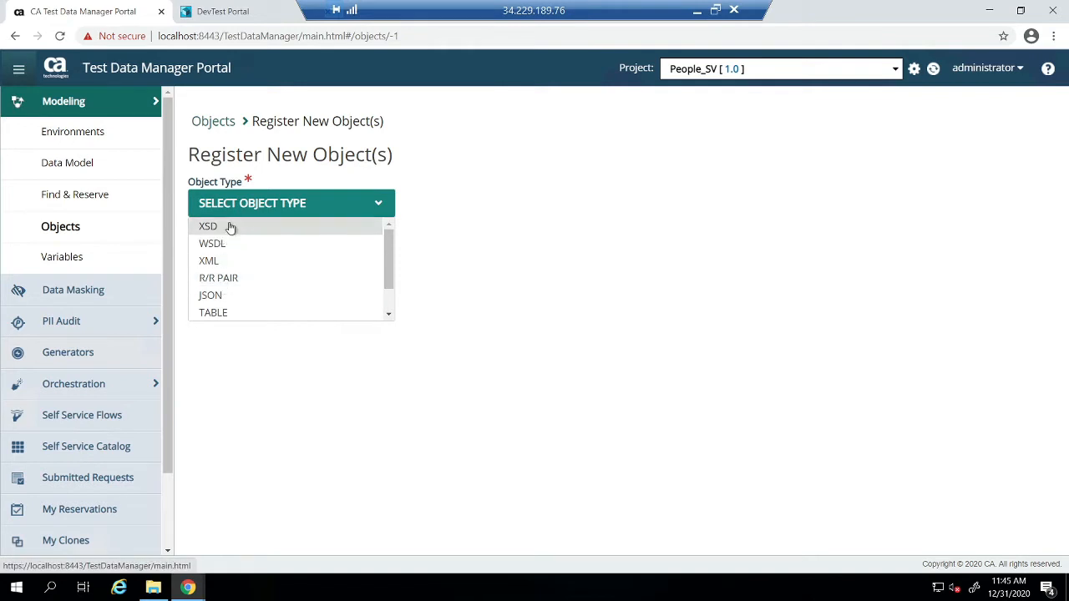
left_click(242, 278)
left_click(309, 261)
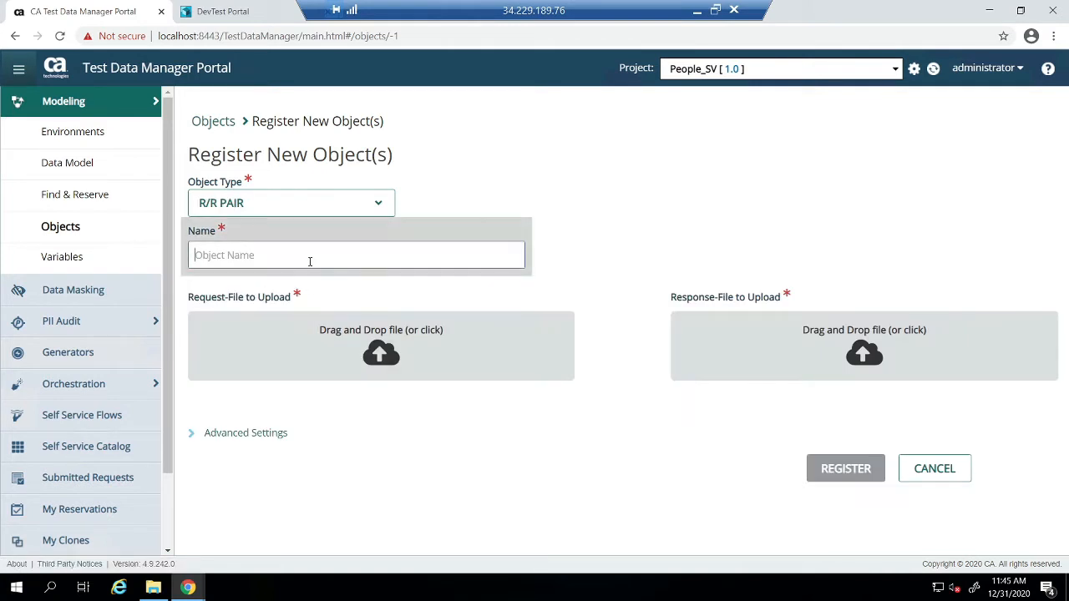
type("People_rr")
Upload Inv-1_rrpairs_REST-0-req.txt as the request file and Inv-1_rrpairs_REST-0-rsp.txt as the response file, and register the object.
left_click(396, 369)
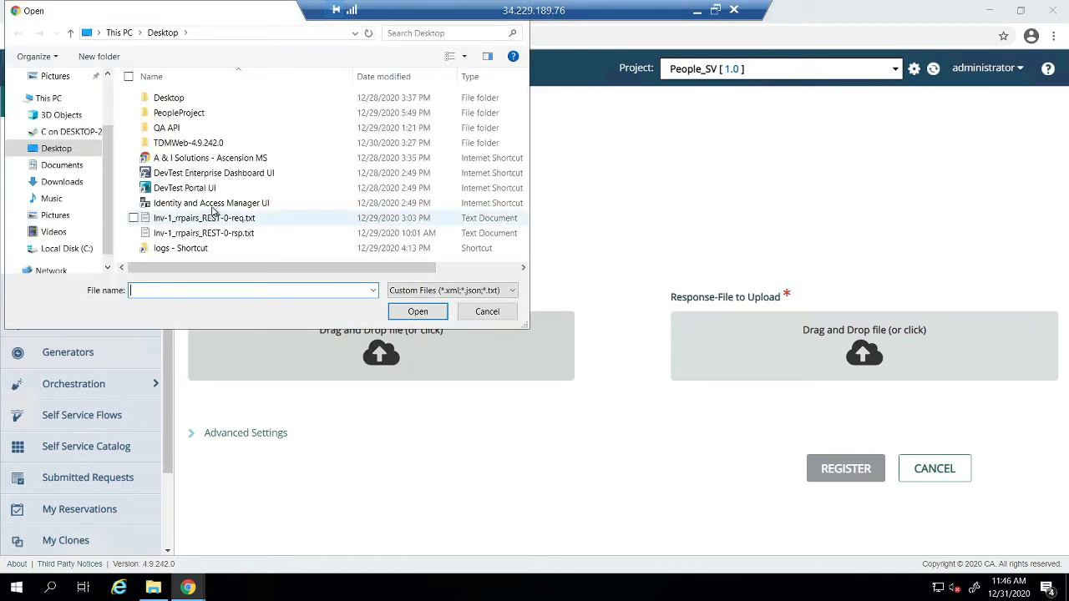
left_click(261, 219)
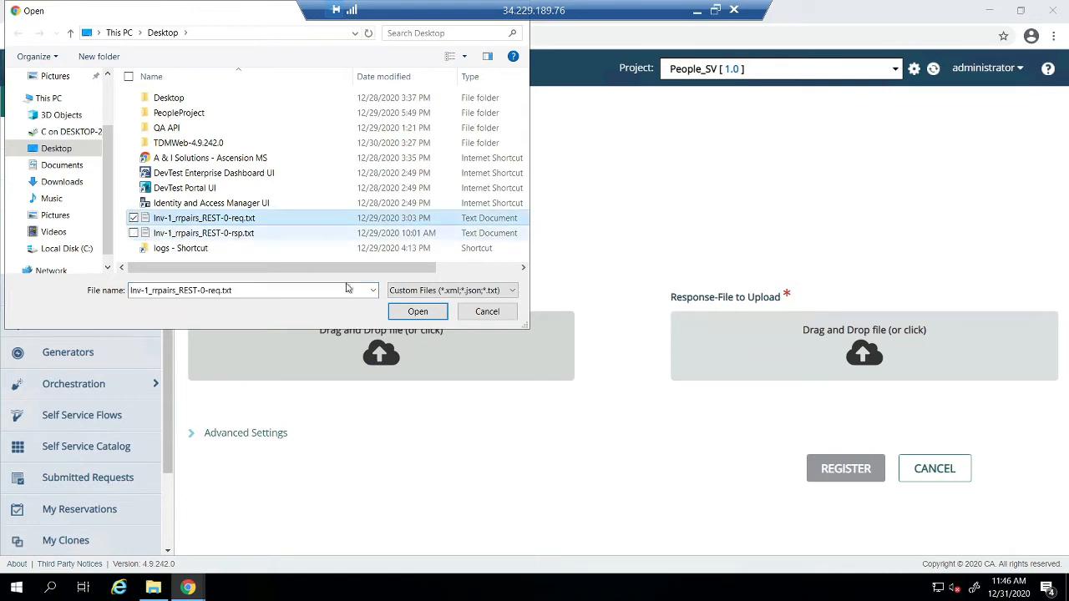
left_click(417, 311)
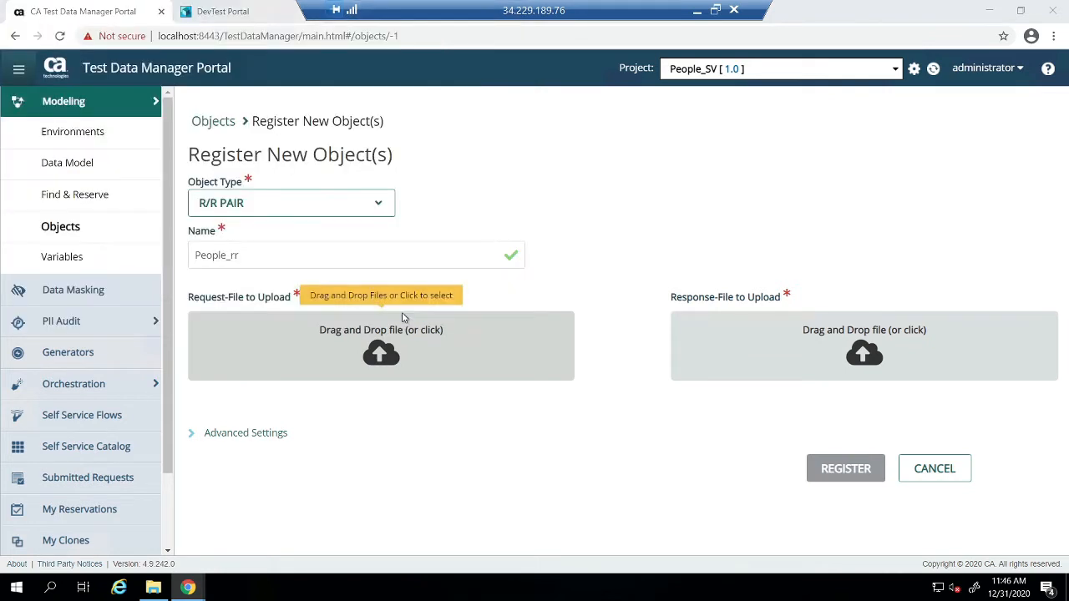
left_click(843, 354)
left_click(170, 233)
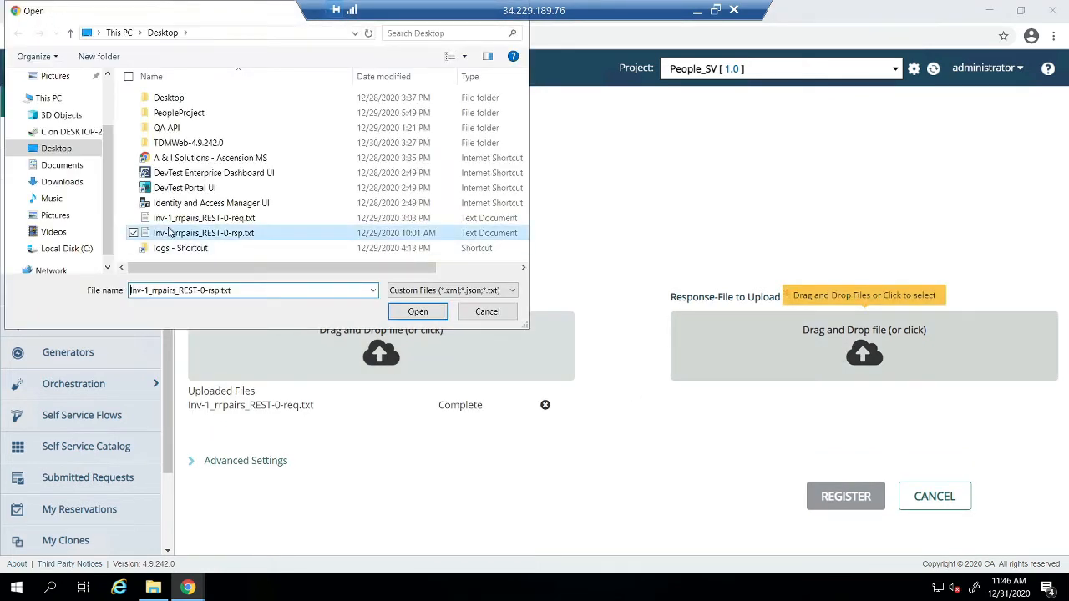
left_click(417, 312)
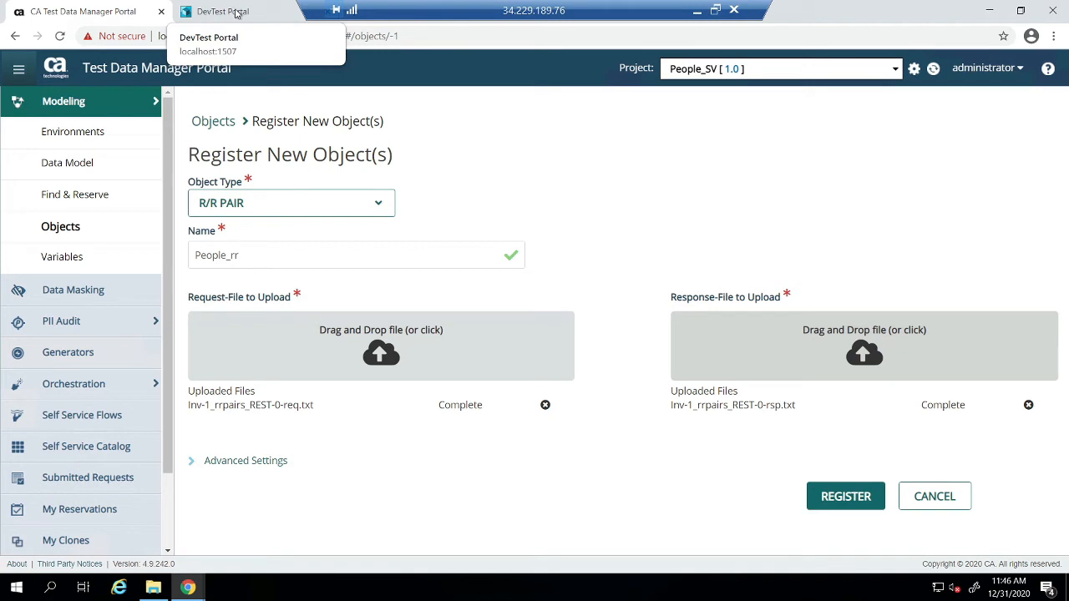
left_click(834, 497)
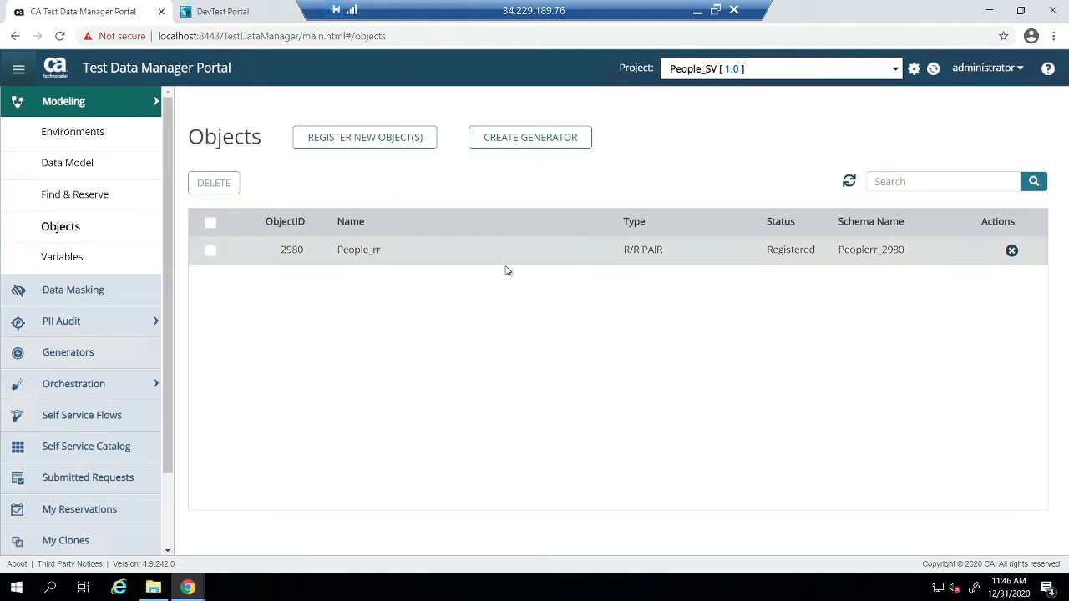
Open the registered People_rr object with the navigation collapsed and set its connection profile to Person.
left_click(156, 105)
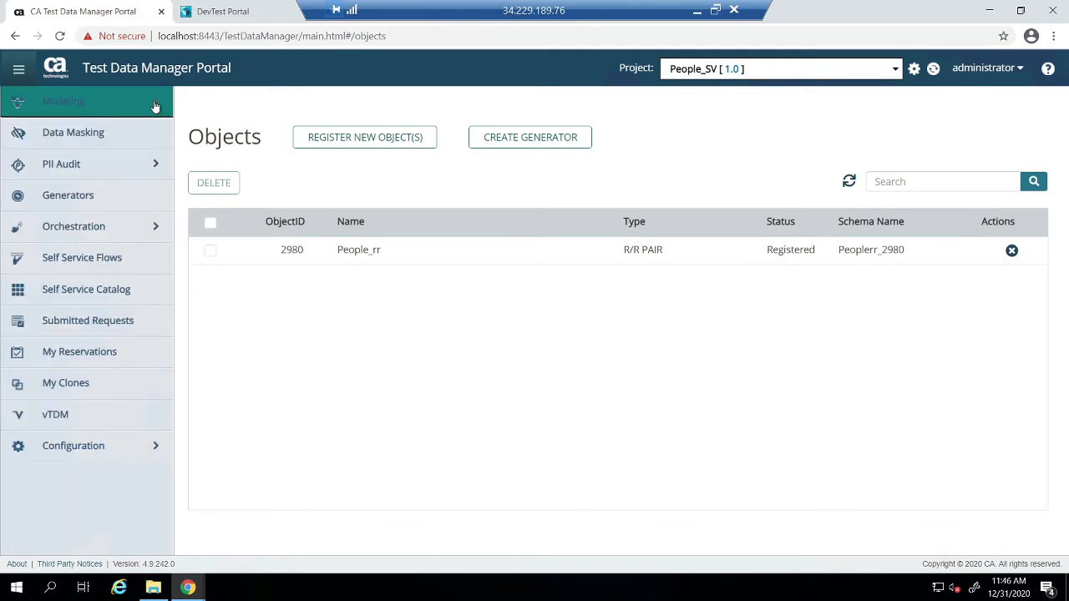
left_click(155, 105)
left_click(16, 81)
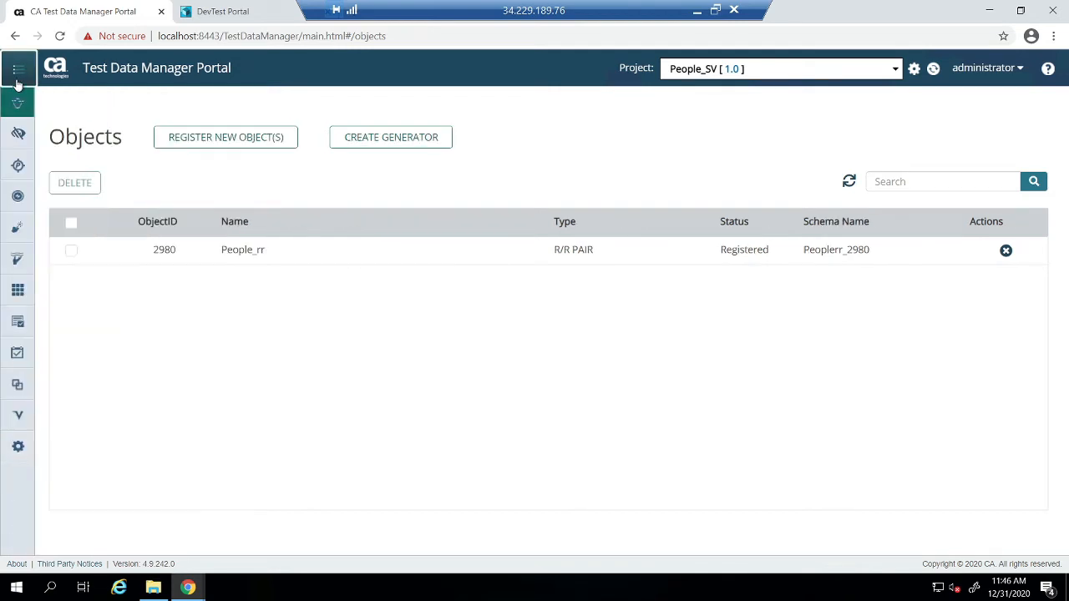
left_click(400, 258)
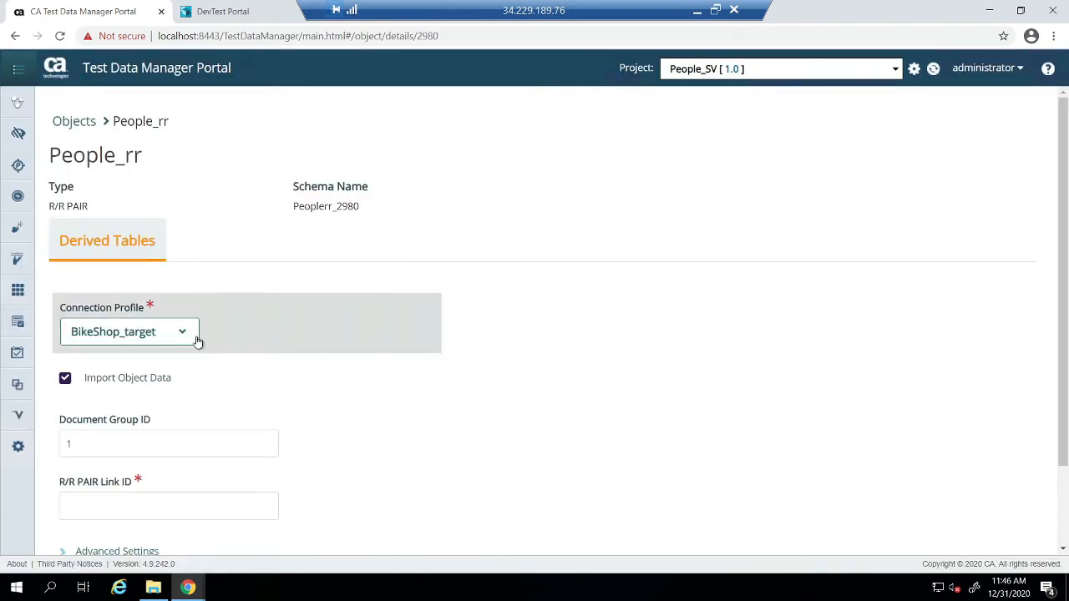
left_click(177, 334)
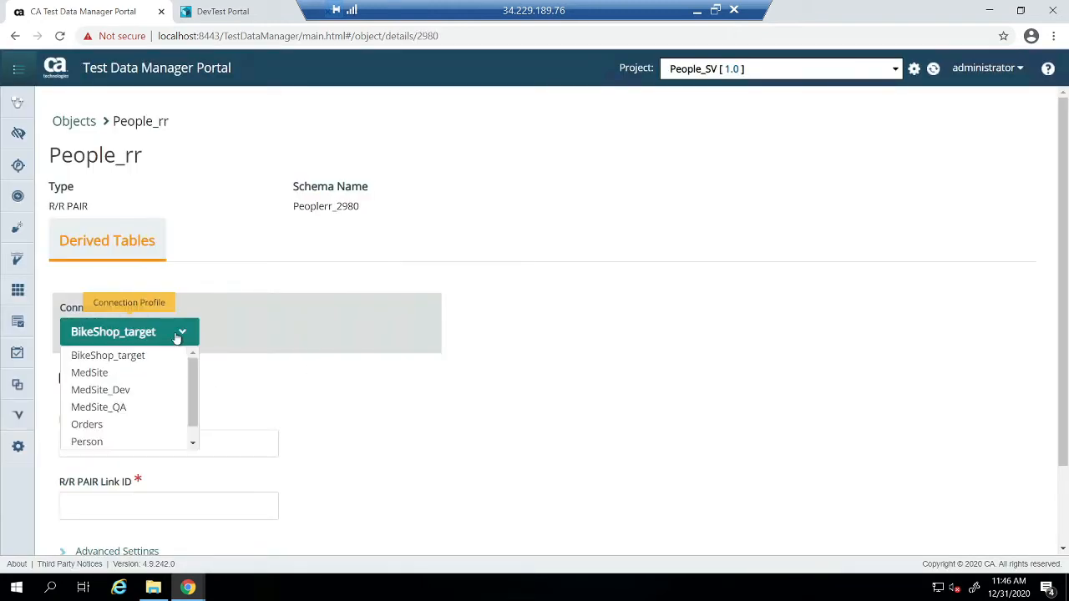
left_click(130, 443)
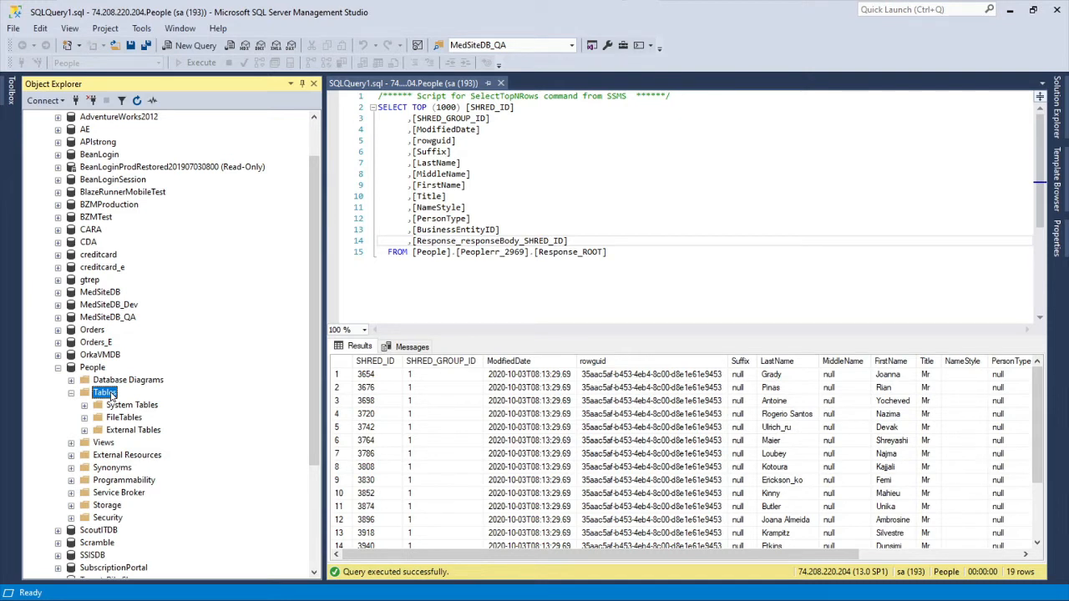
Switch to SQL Server Management Studio, examine the People database in the server tree, and close the open query.
left_click(93, 367)
scroll(122, 307, "up", 2)
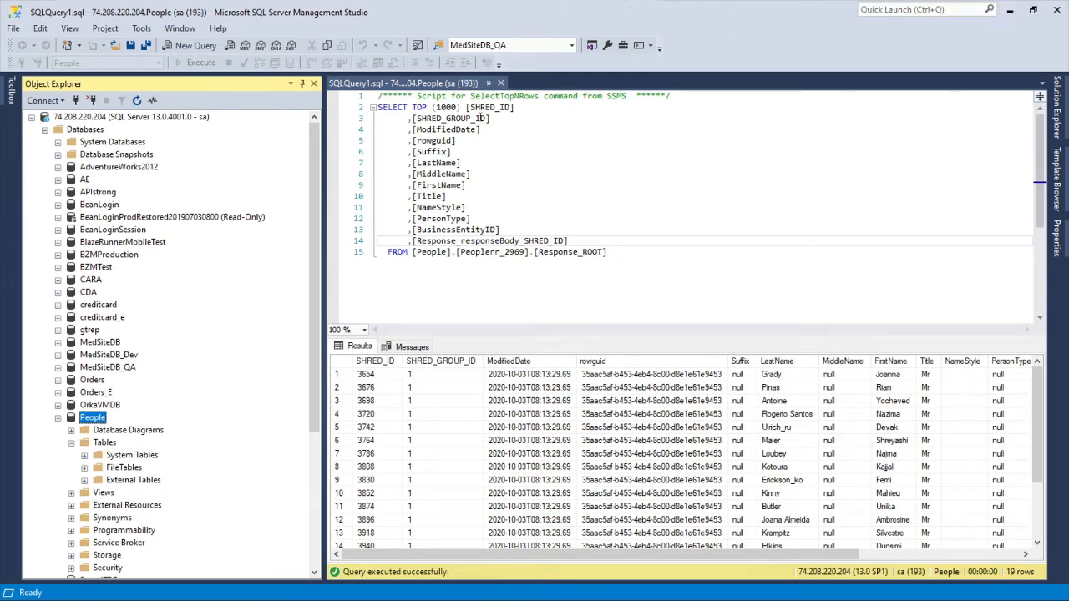
left_click(501, 84)
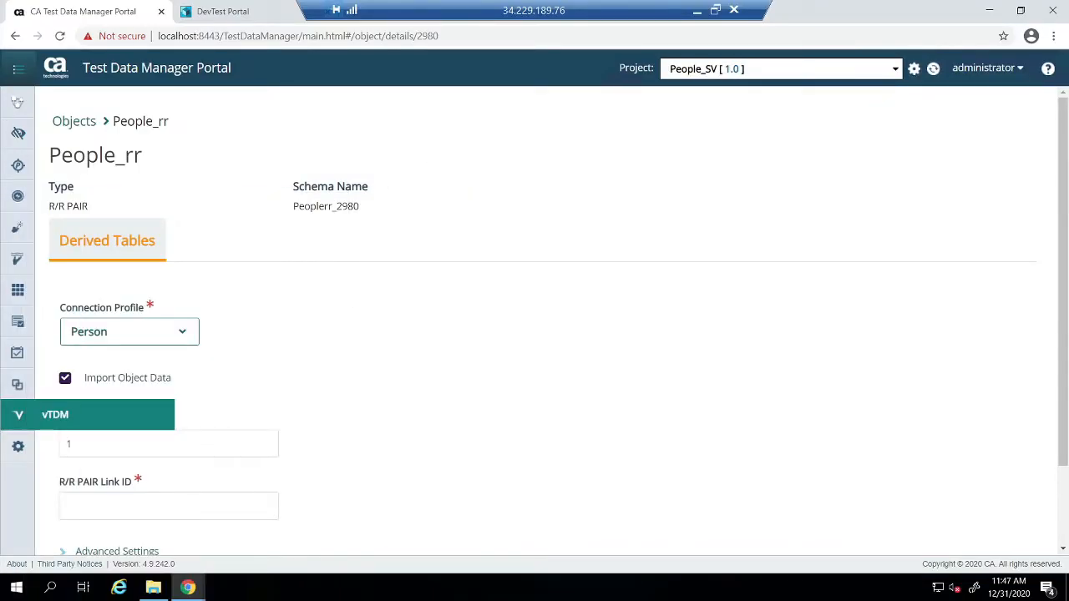
Open the Person connection profile in the configuration, review its server and database settings, and leave editing without saving.
left_click(16, 79)
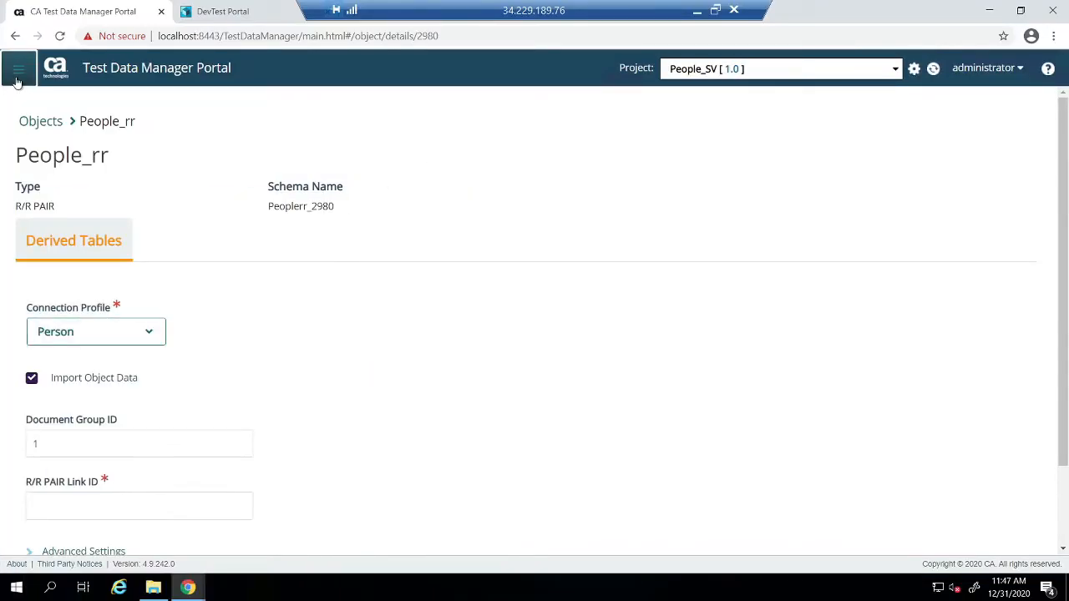
left_click(17, 82)
scroll(75, 468, "down", 1)
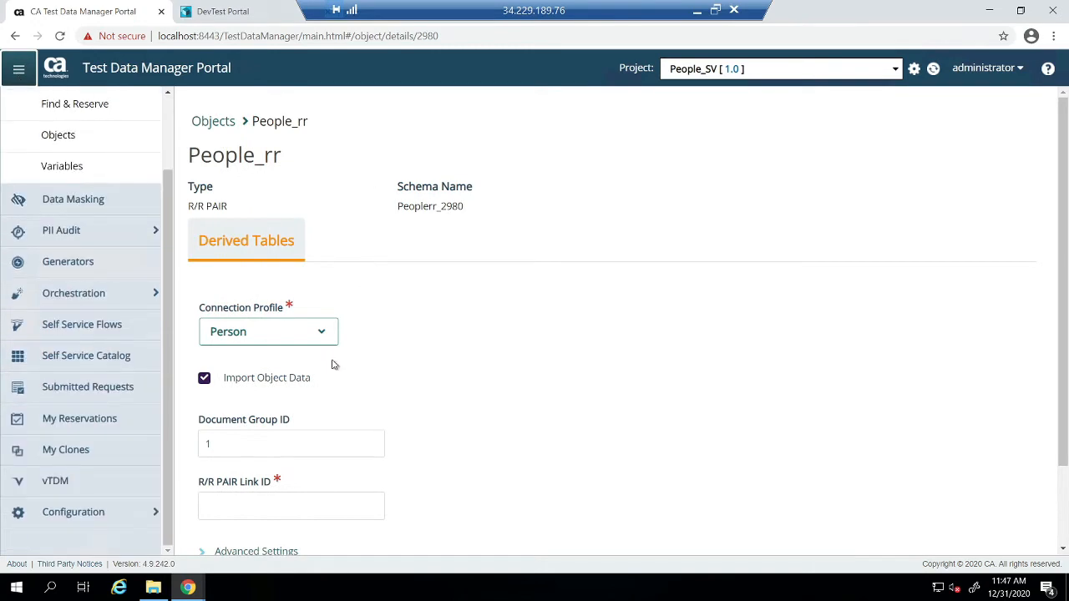
left_click(89, 512)
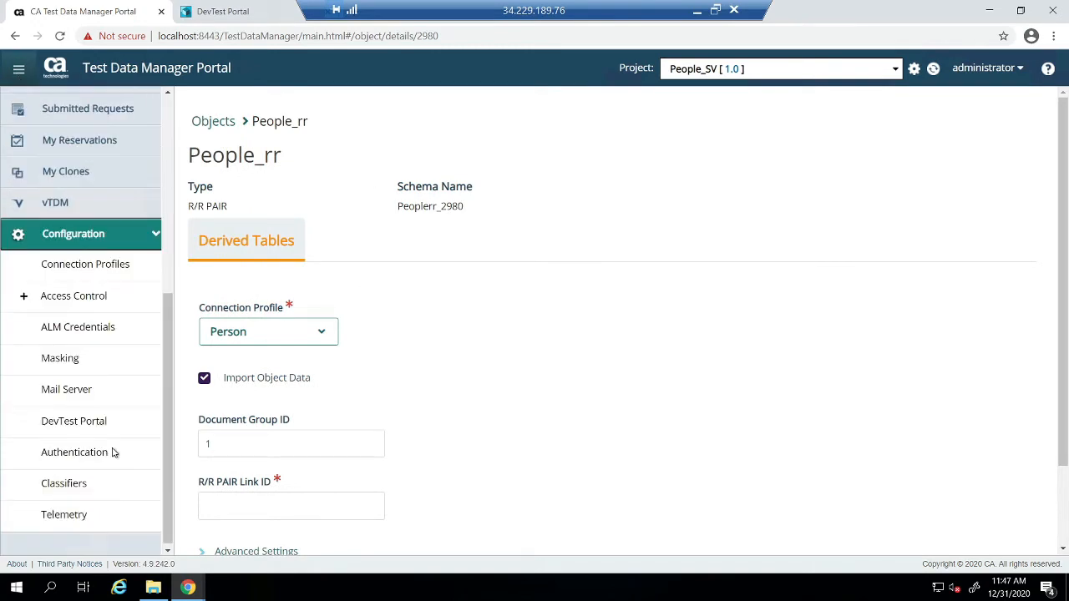
left_click(115, 268)
left_click(279, 349)
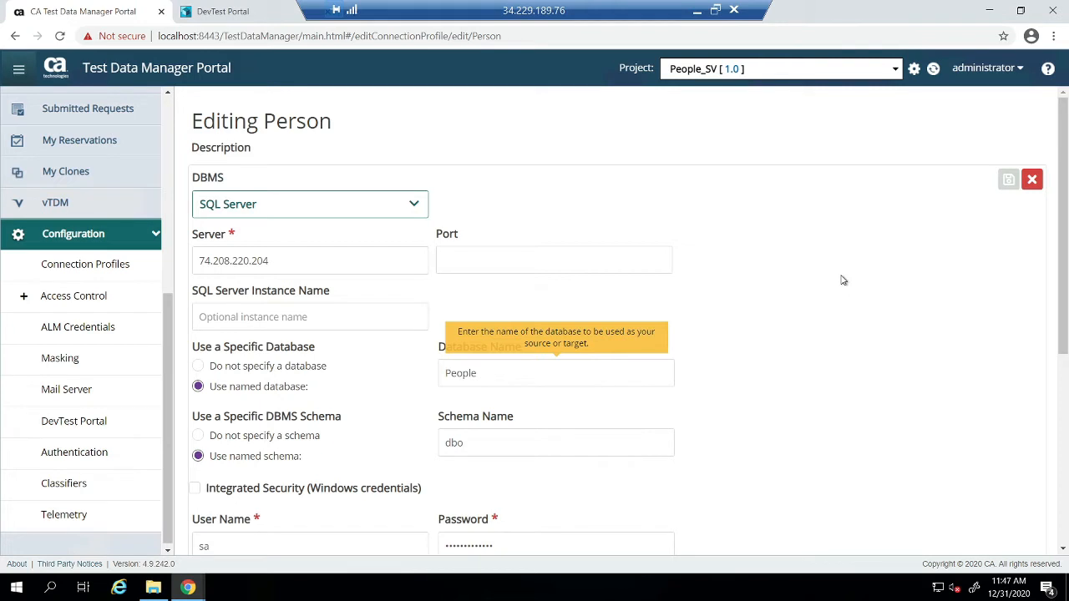
left_click(1030, 181)
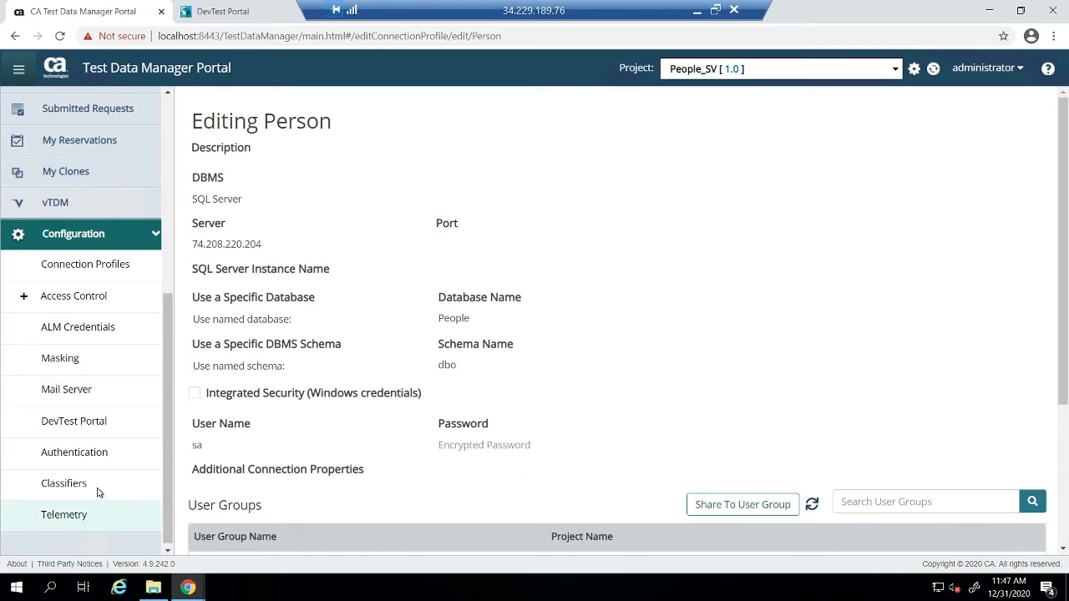
Open the DevTest Portal configuration for editing and examine its protocol options and host name.
left_click(94, 425)
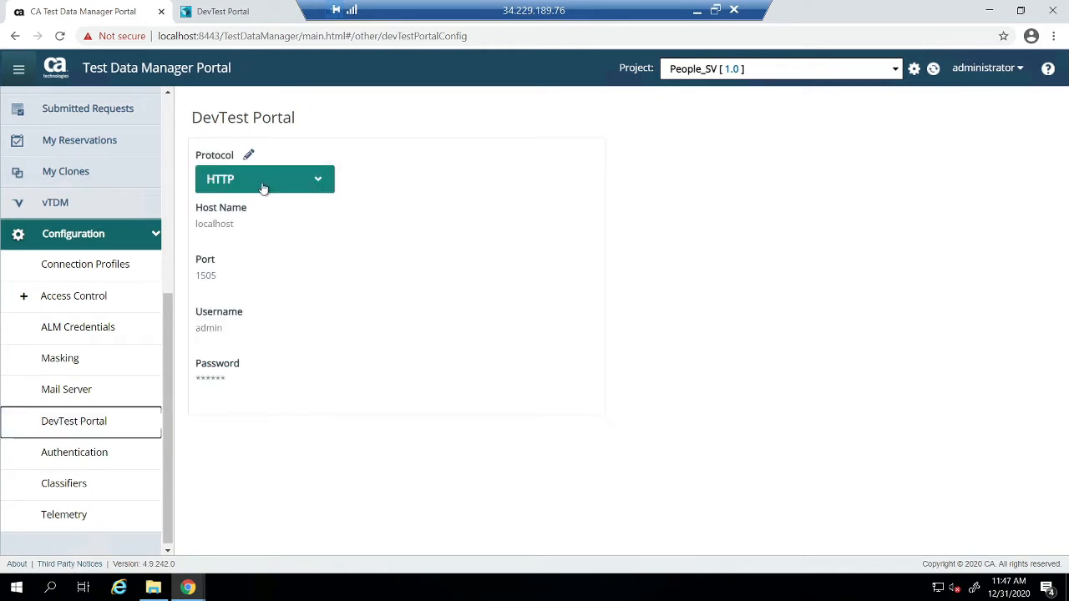
left_click(284, 185)
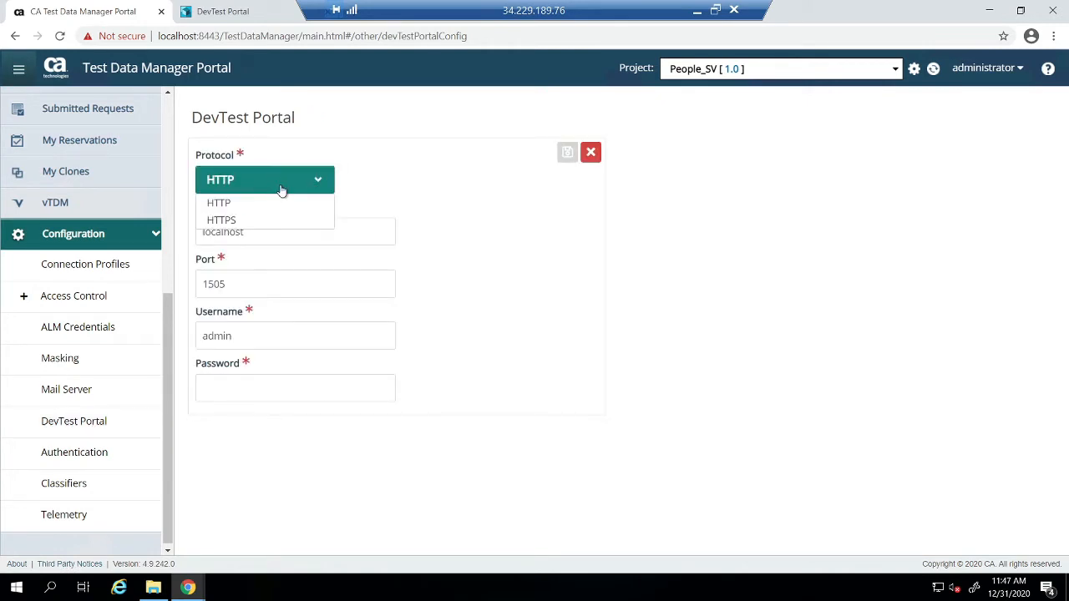
left_click(716, 192)
left_click(283, 226)
key("shift+Left")
key("shift+Left")
key("shift+Left")
key("shift+Left")
key("shift+Left")
key("shift+Left")
key("shift+Left")
key("shift+Left")
key("shift+Left")
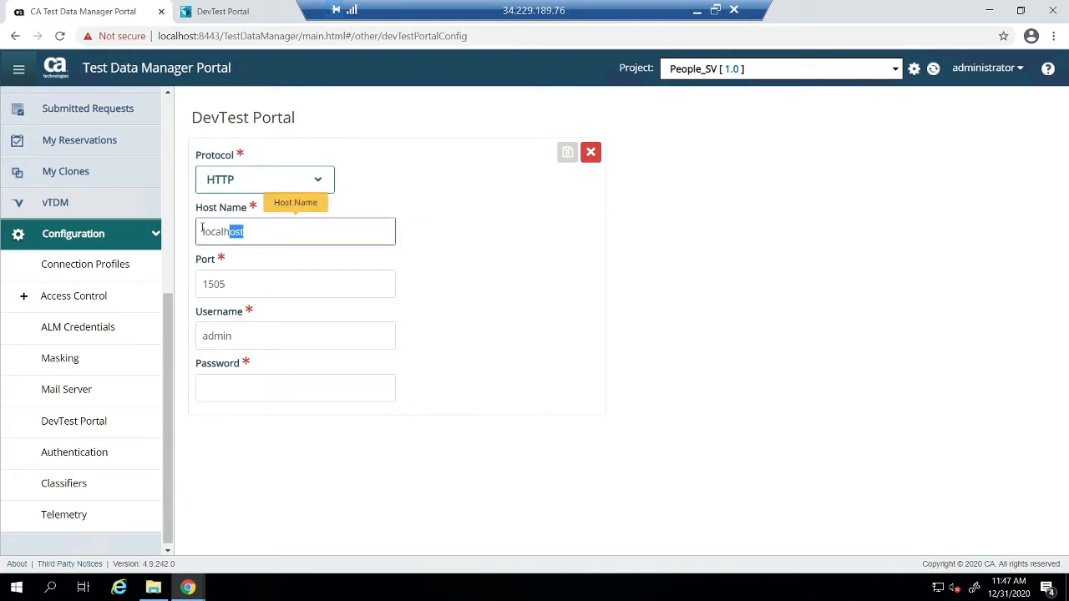
left_click(821, 315)
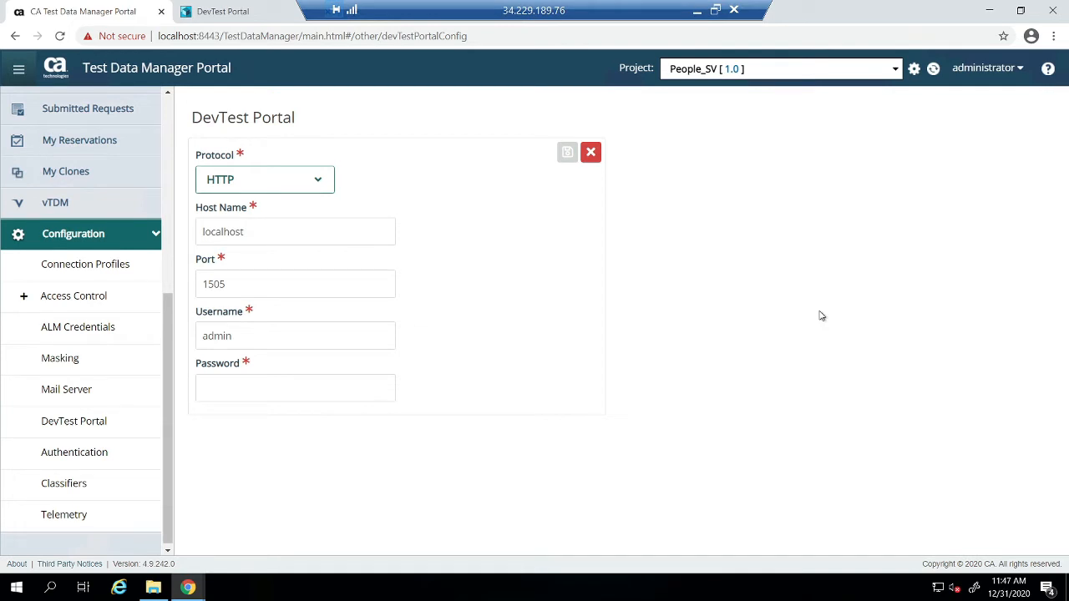
Compare the configured DevTest Portal port with the port in the open DevTest Portal page's address.
left_click(245, 282)
double_click(245, 282)
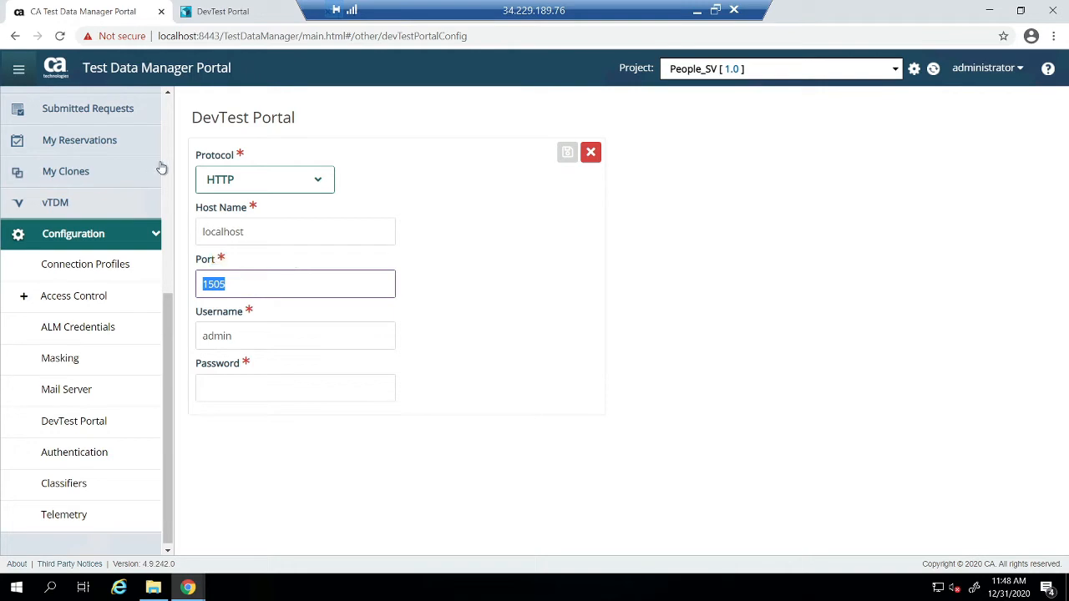
left_click(254, 11)
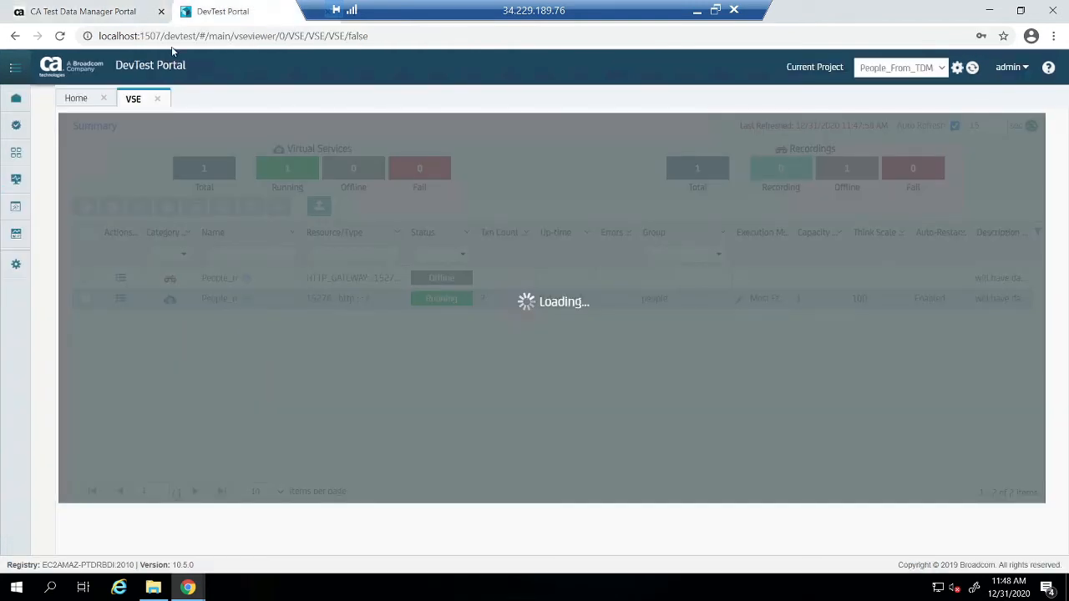
double_click(150, 36)
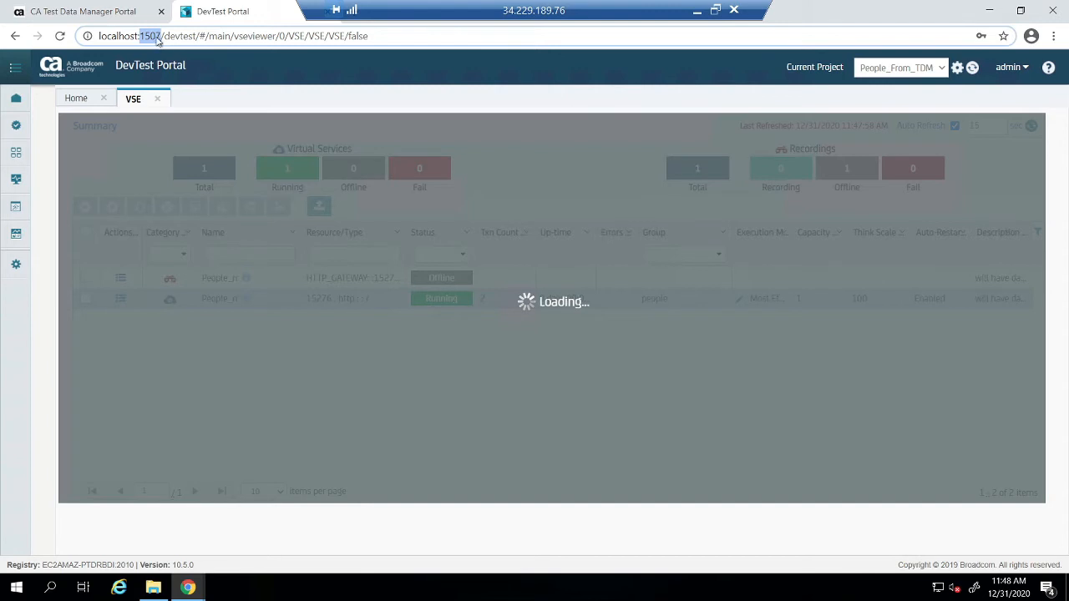
left_click(123, 13)
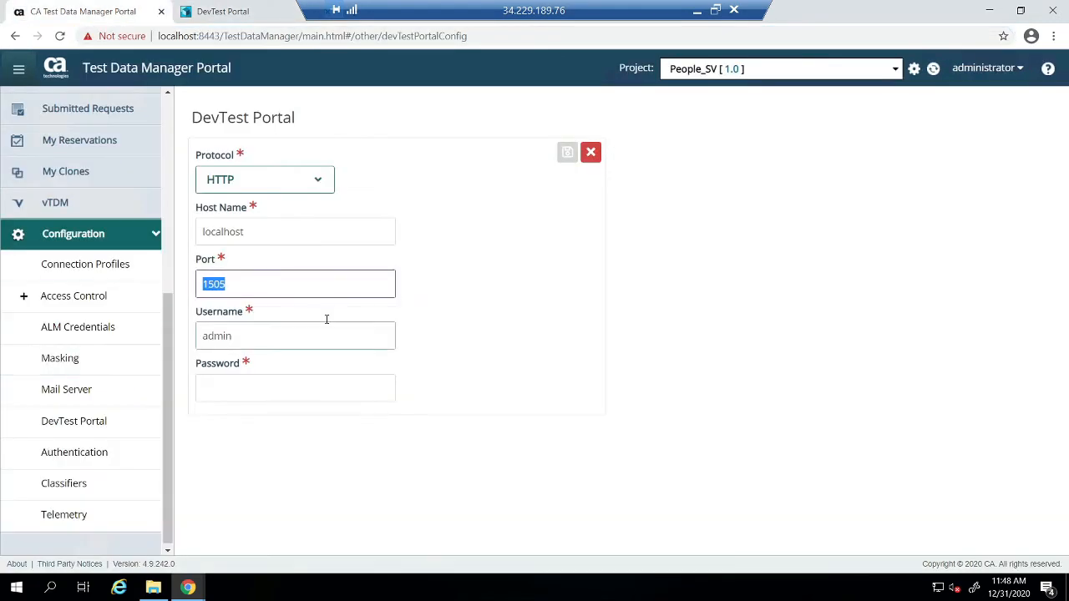
Enter the DevTest Portal account password and discard the configuration edits.
left_click(241, 384)
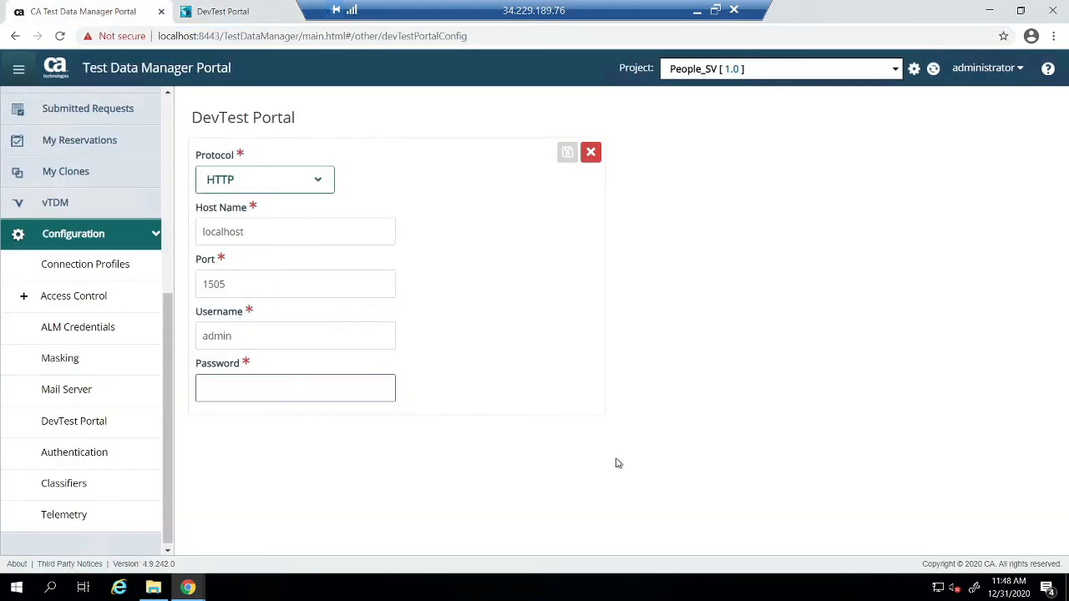
type("•••")
left_click(589, 153)
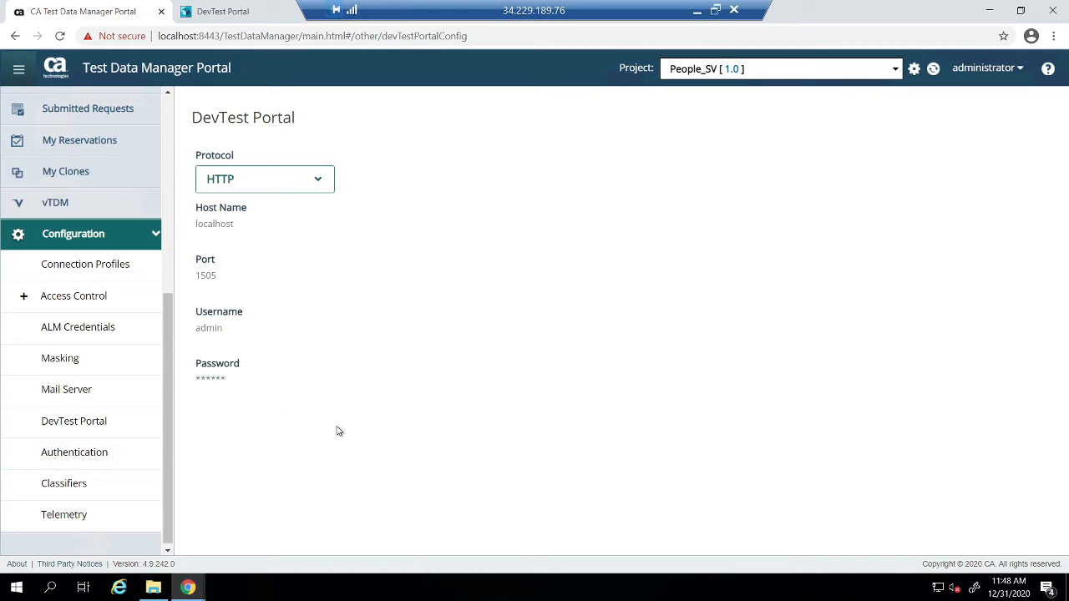
Reopen the People_rr object from the Modeling objects list and set its connection profile to Person.
left_click(133, 239)
scroll(104, 350, "up", 2)
left_click(72, 227)
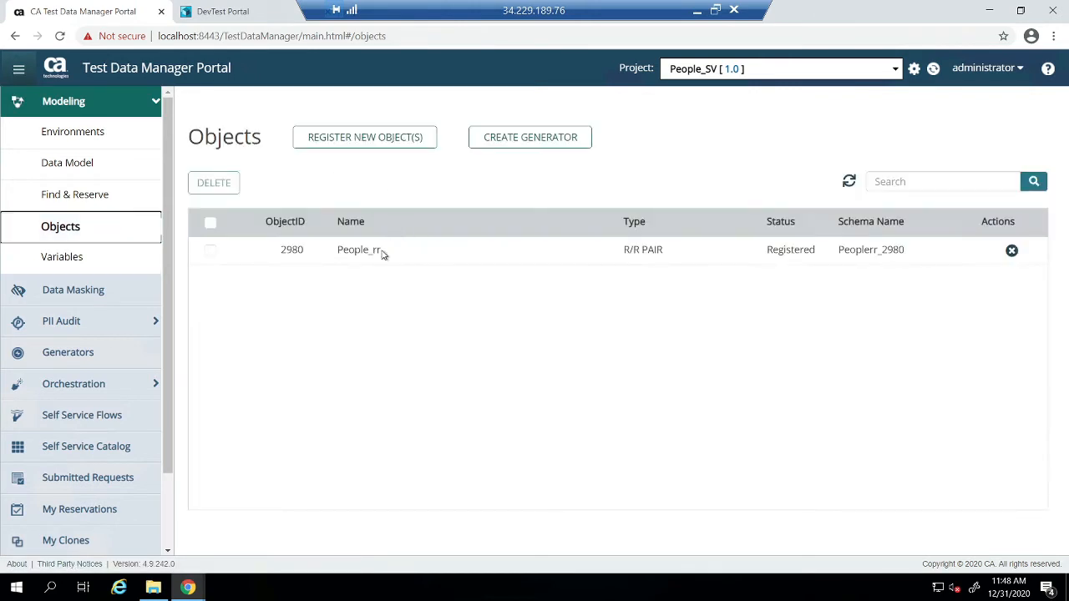
left_click(382, 249)
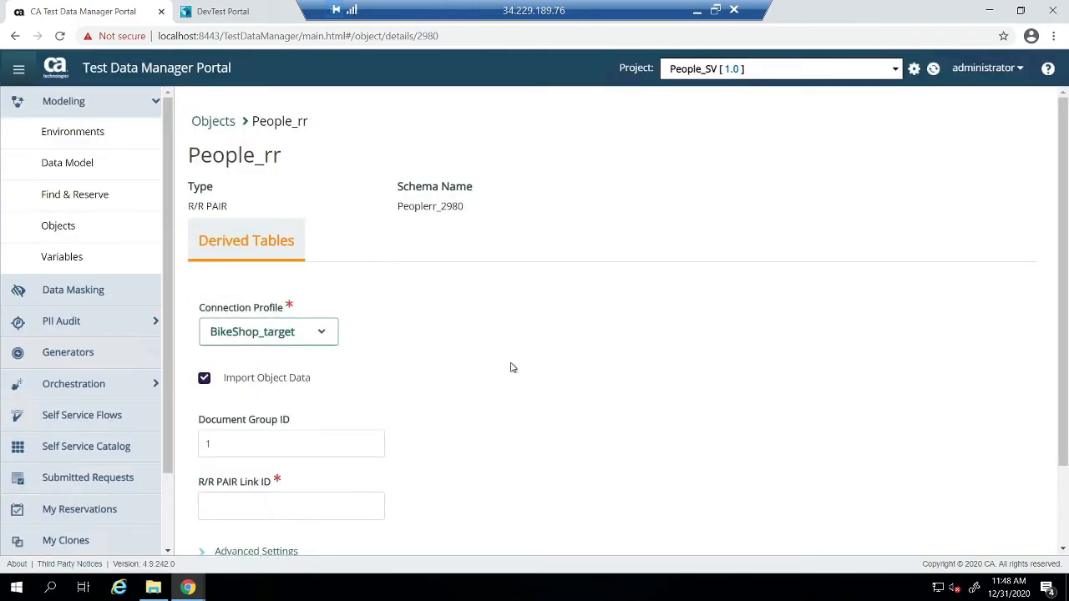
left_click(324, 332)
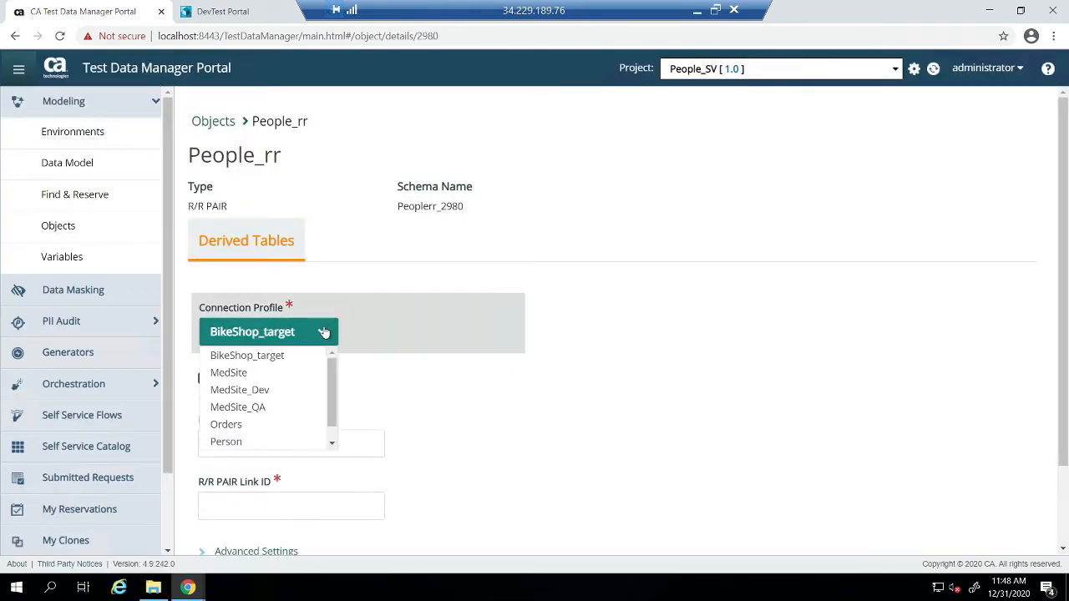
left_click(264, 441)
Set the R/R PAIR Link ID of the People_rr object to 1rr.
scroll(585, 395, "down", 2)
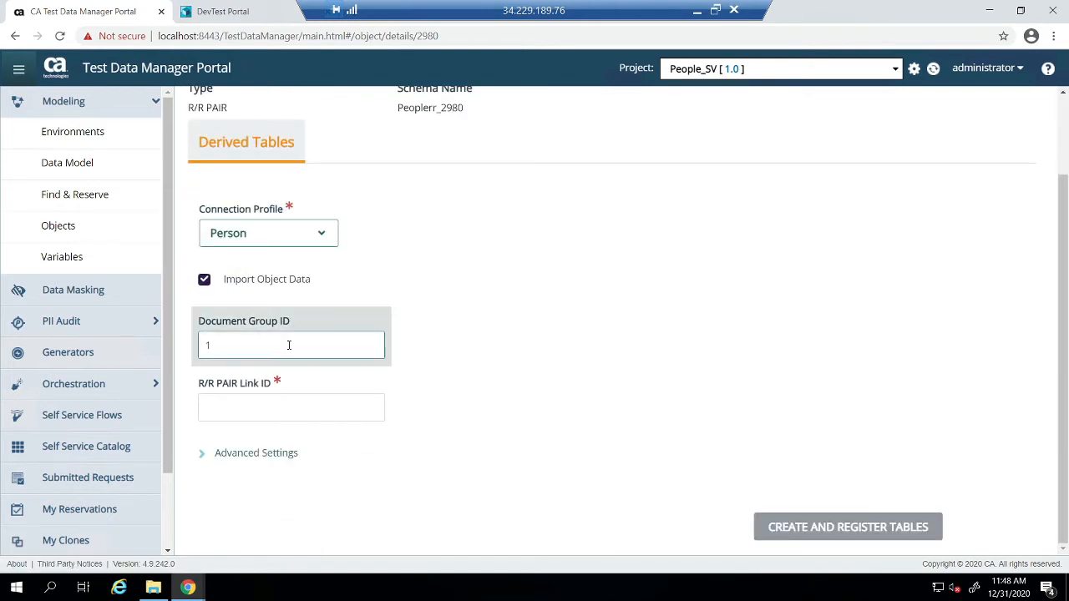
left_click(269, 412)
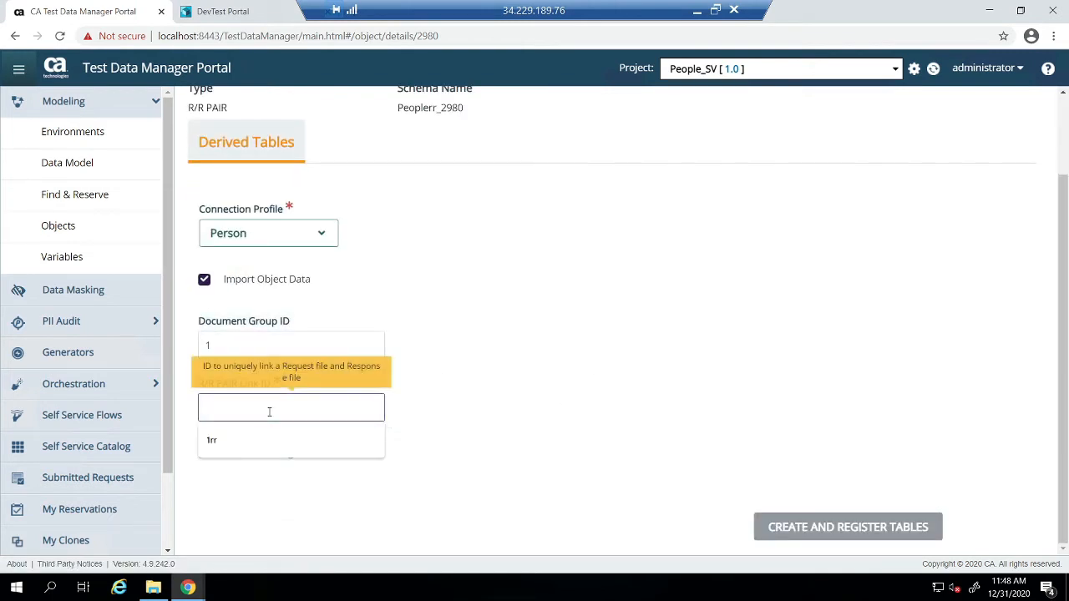
left_click(216, 441)
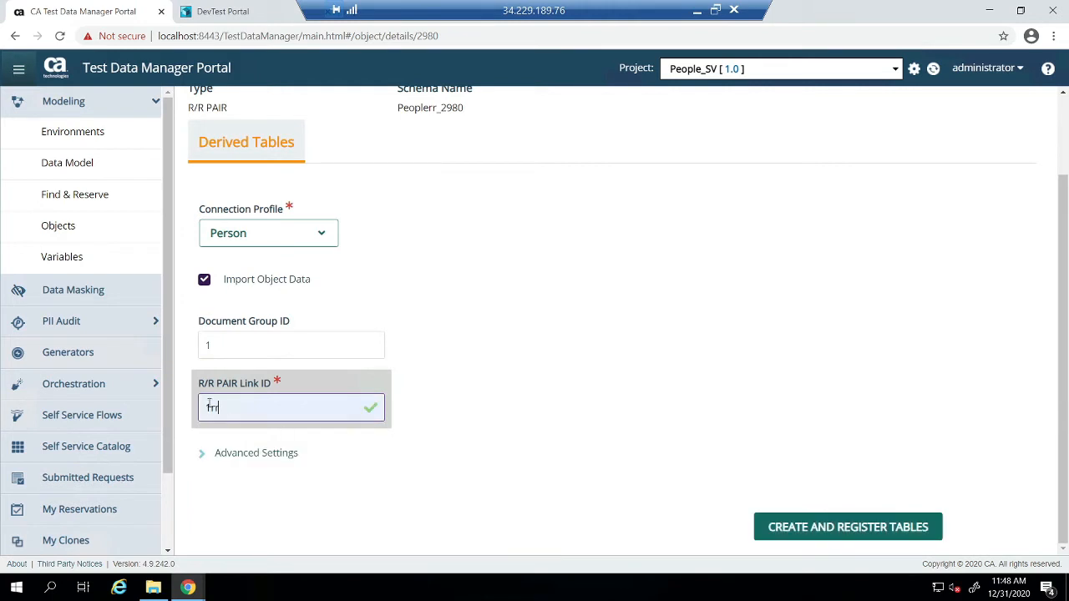
left_click(659, 349)
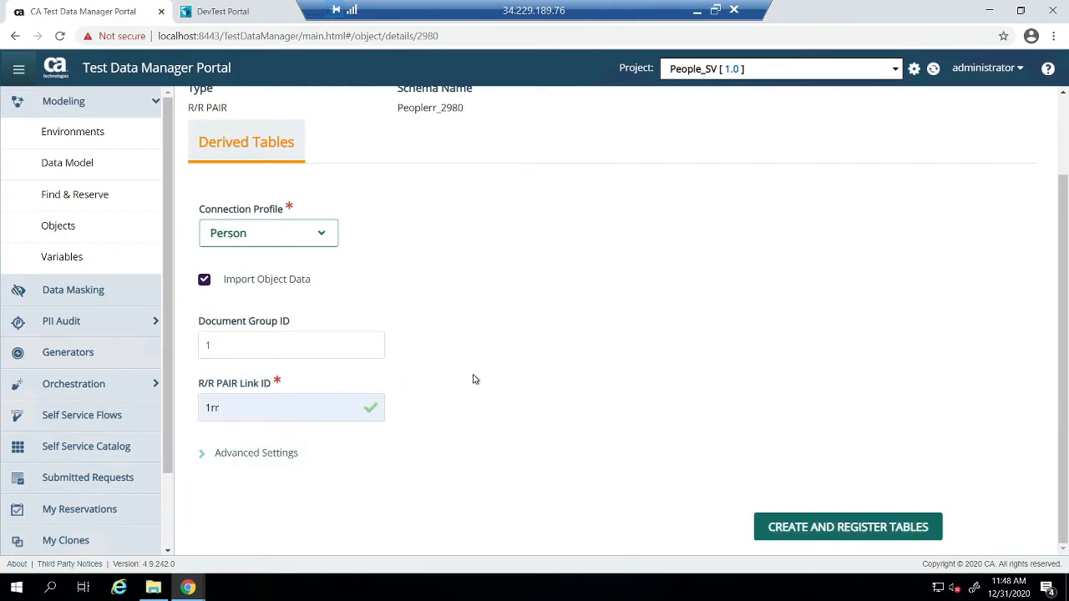
Compare the People_rr object's name with its schema name.
scroll(468, 231, "up", 2)
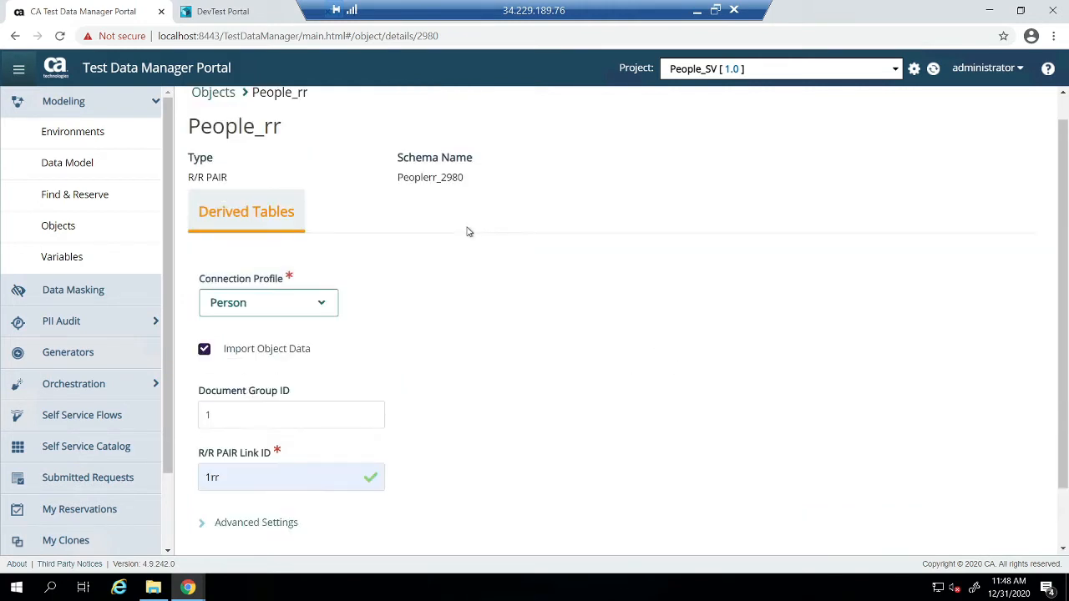
double_click(428, 177)
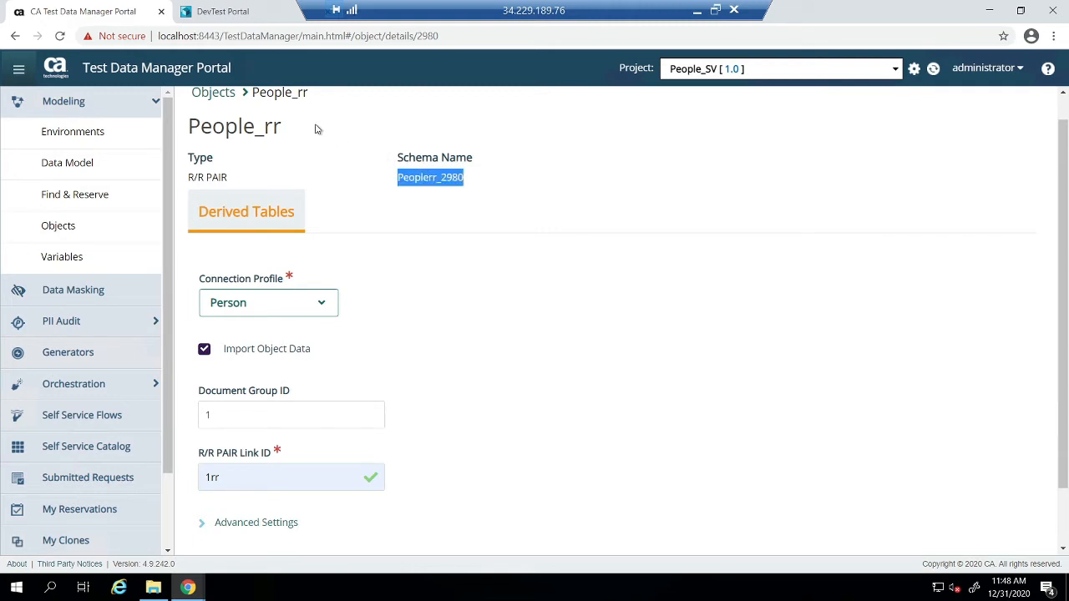
triple_click(279, 134)
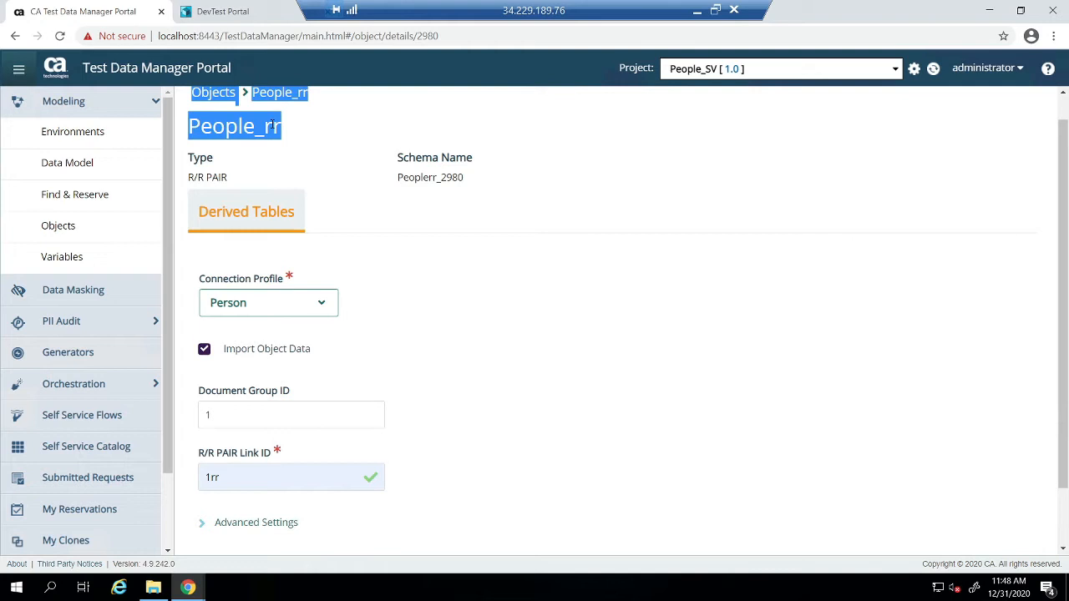
double_click(444, 176)
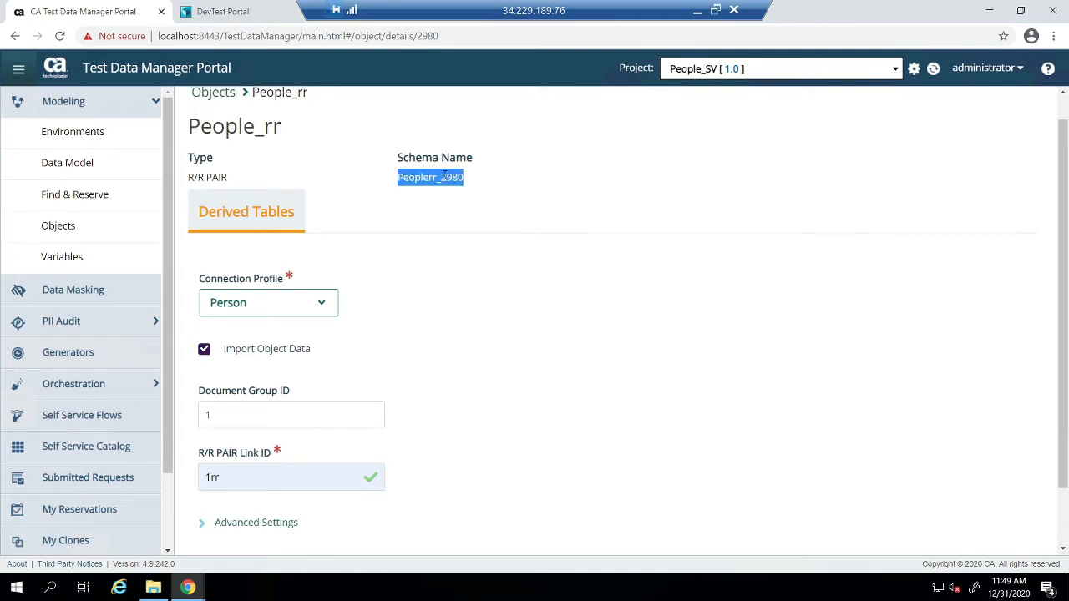
scroll(591, 382, "down", 1)
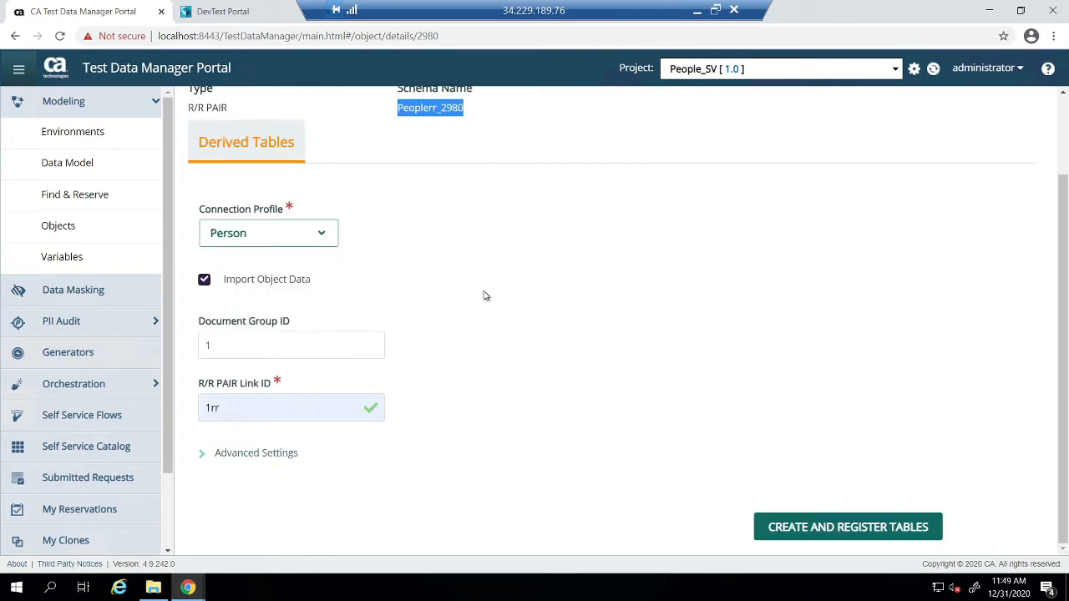
Expand the advanced settings and examine the table prefix and duplicate table suffix against the schema name.
left_click(253, 454)
scroll(516, 433, "down", 3)
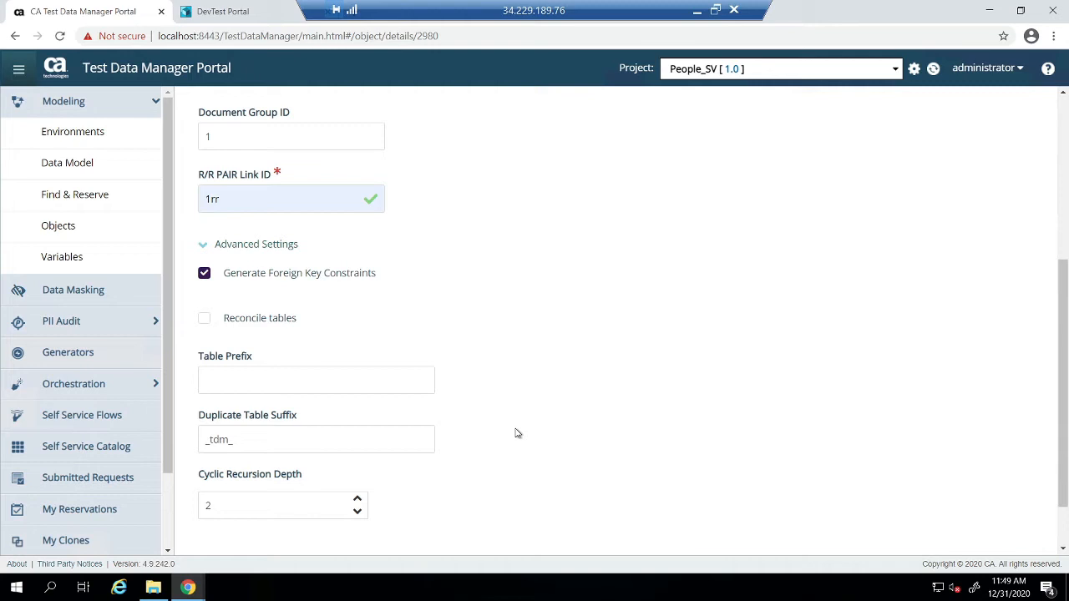
left_click(373, 389)
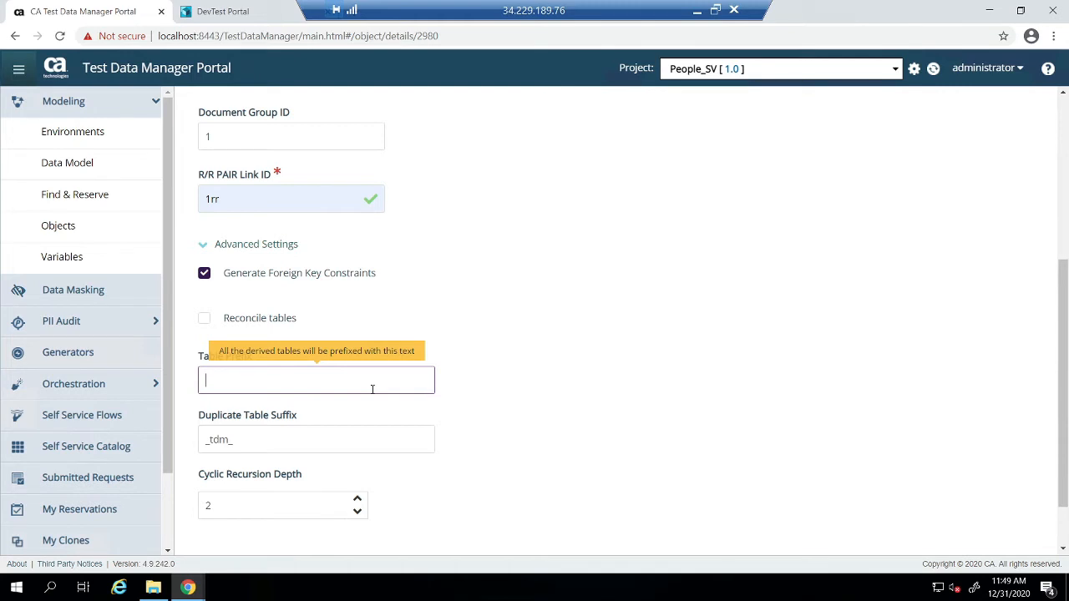
scroll(473, 156, "up", 3)
double_click(443, 110)
scroll(484, 345, "down", 4)
left_click(246, 376)
key("ctrl+a")
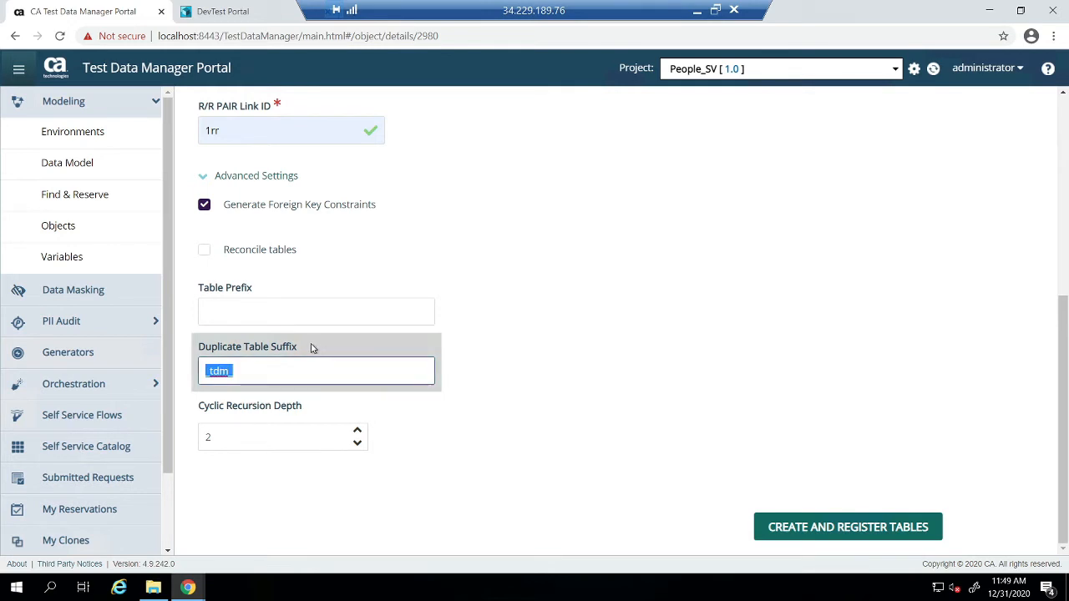
Create and register the derived tables for People_rr, and open and refresh the submitted request's status.
left_click(812, 531)
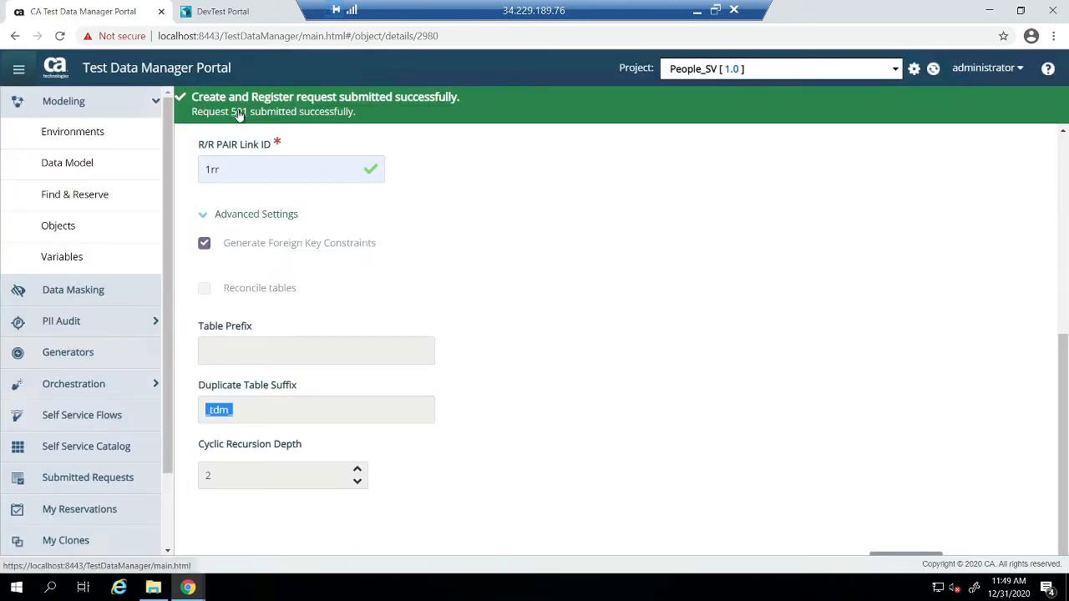
left_click(237, 112)
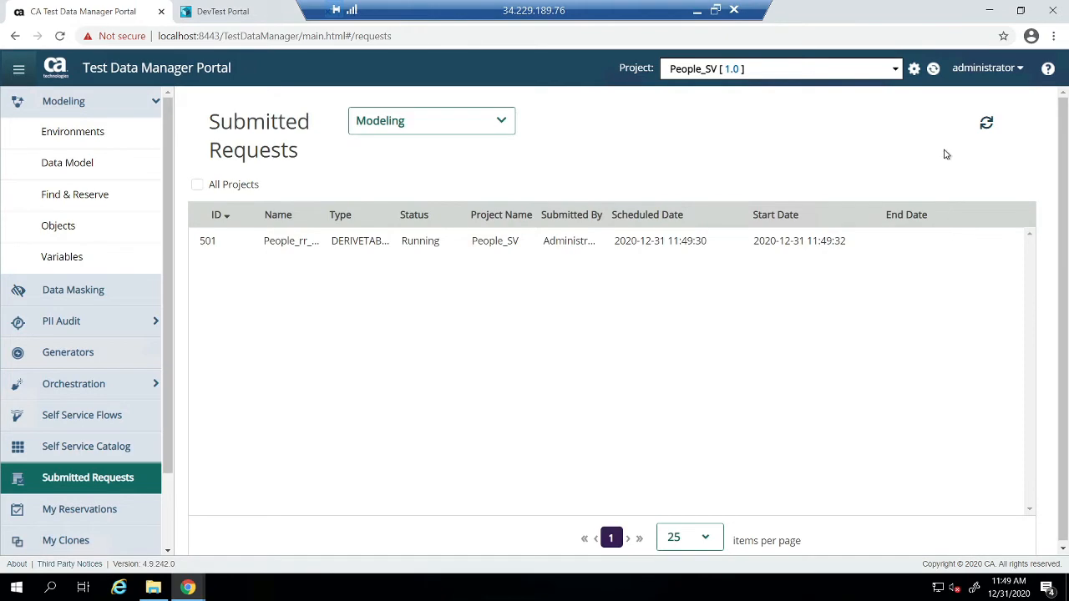
left_click(994, 123)
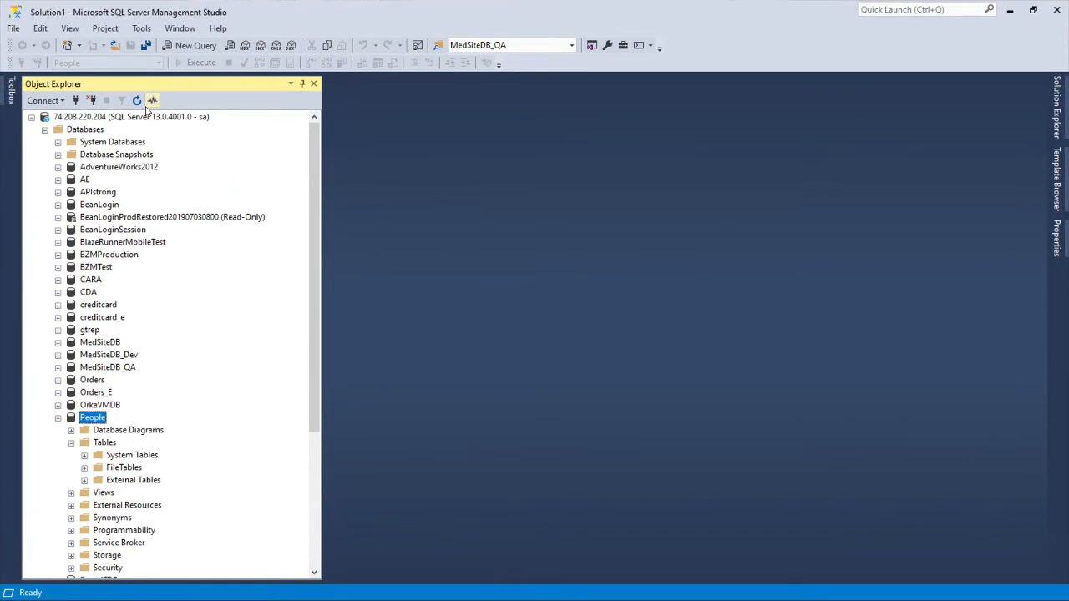
Switch to SQL Server Management Studio, refresh the object tree, and examine the tables in the People database.
left_click(137, 102)
double_click(117, 443)
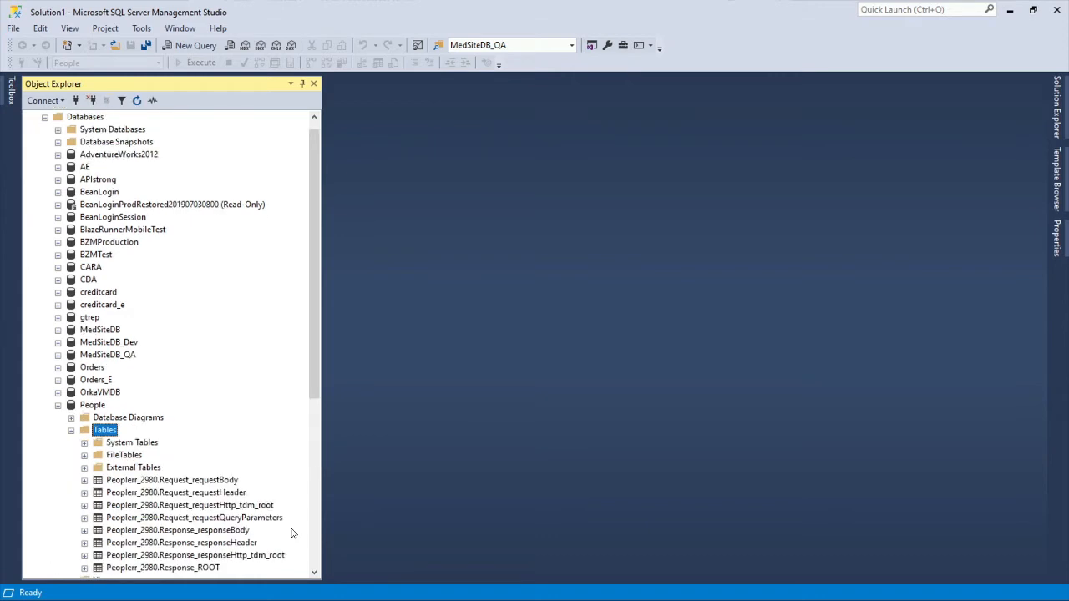
scroll(292, 532, "down", 2)
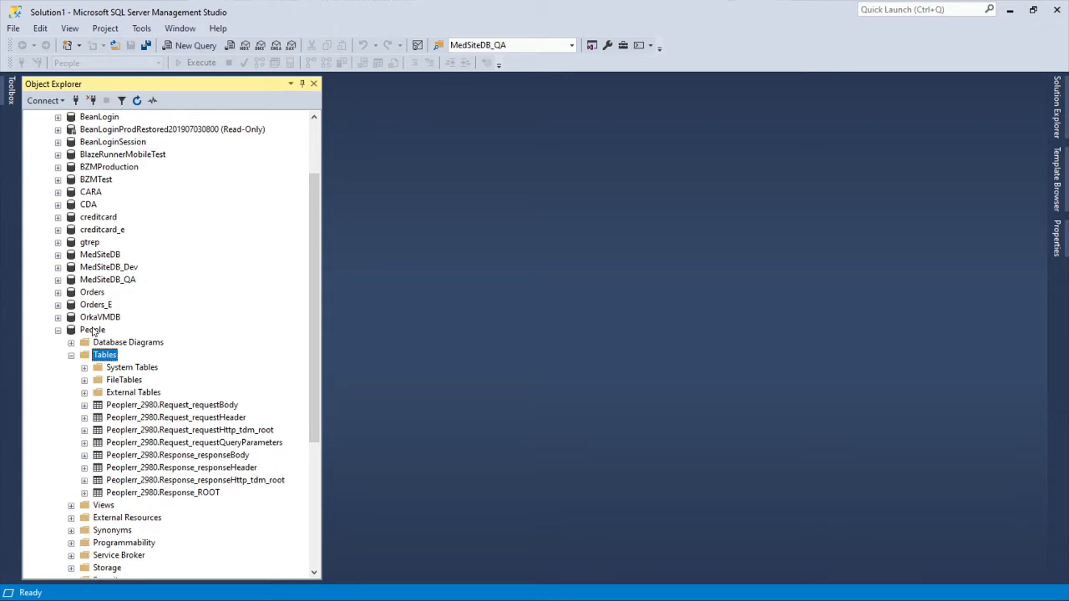
Retrieve the top 1000 rows of the Request_requestHeader table, review its header keys and values, and close the query.
left_click(241, 419)
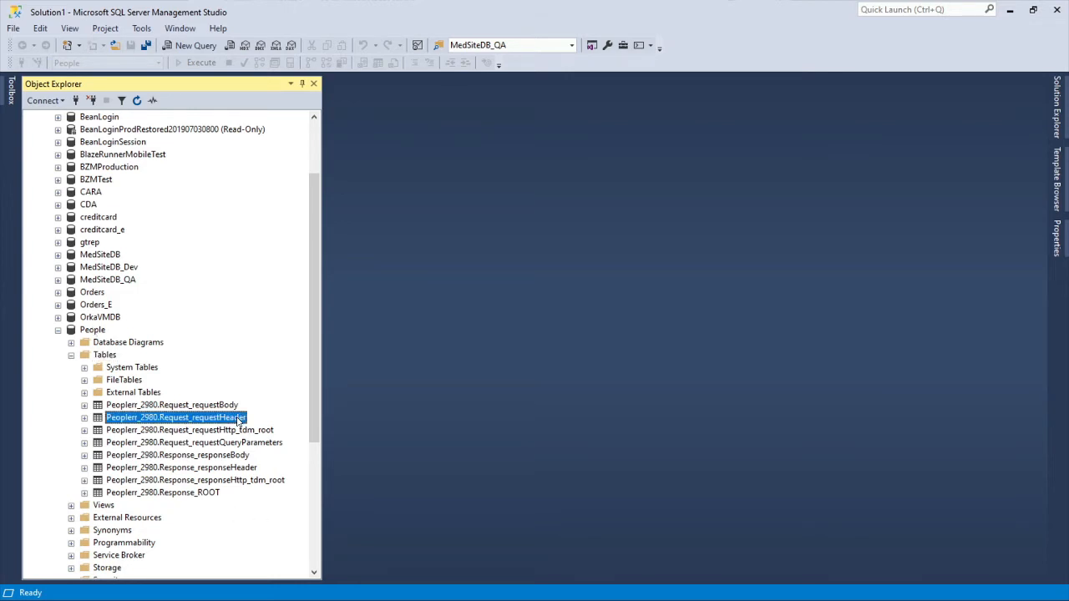
right_click(240, 420)
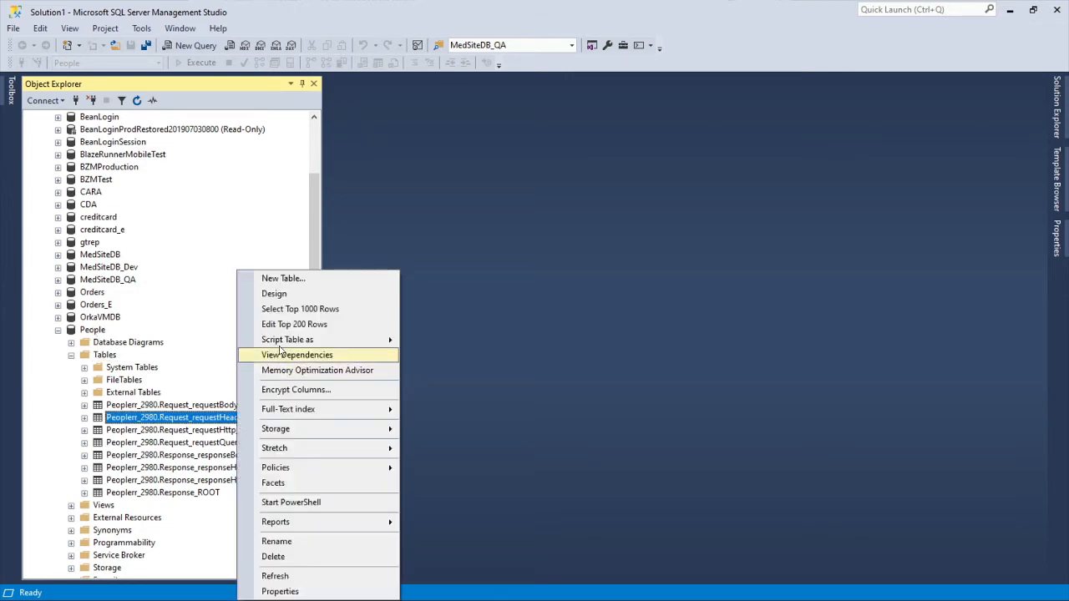
left_click(292, 307)
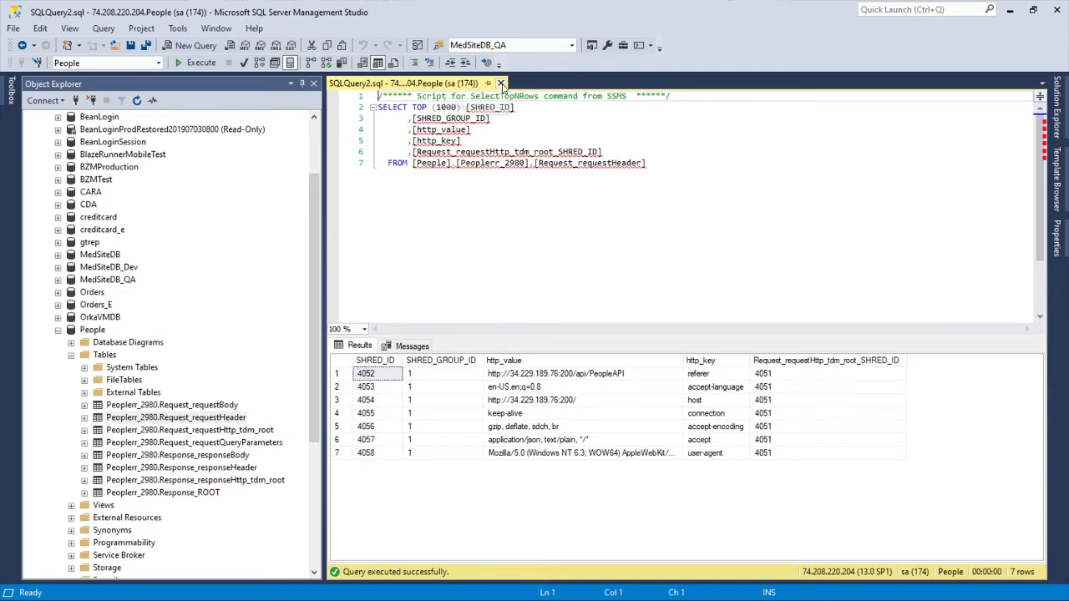
left_click(498, 83)
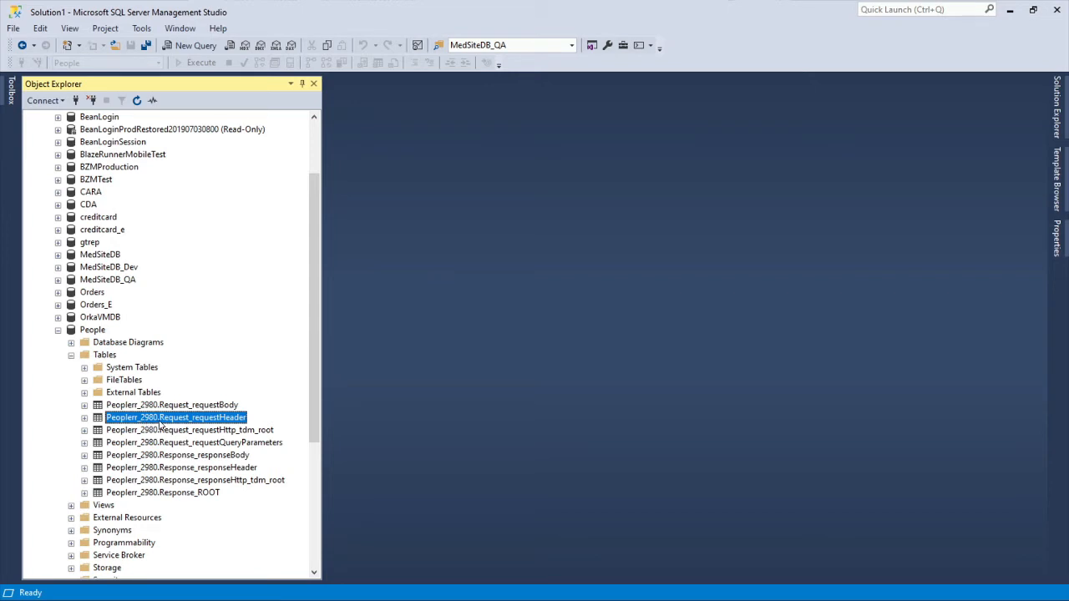
Examine the request and response tables derived from the R/R pair in the People database.
left_click(165, 493)
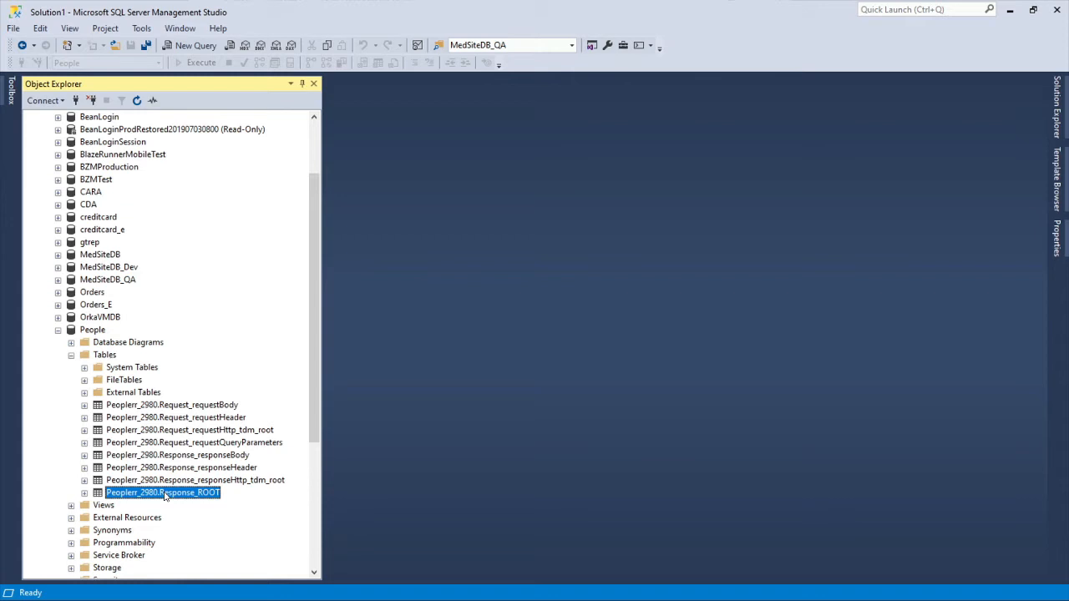
right_click(166, 493)
left_click(428, 392)
left_click(252, 444)
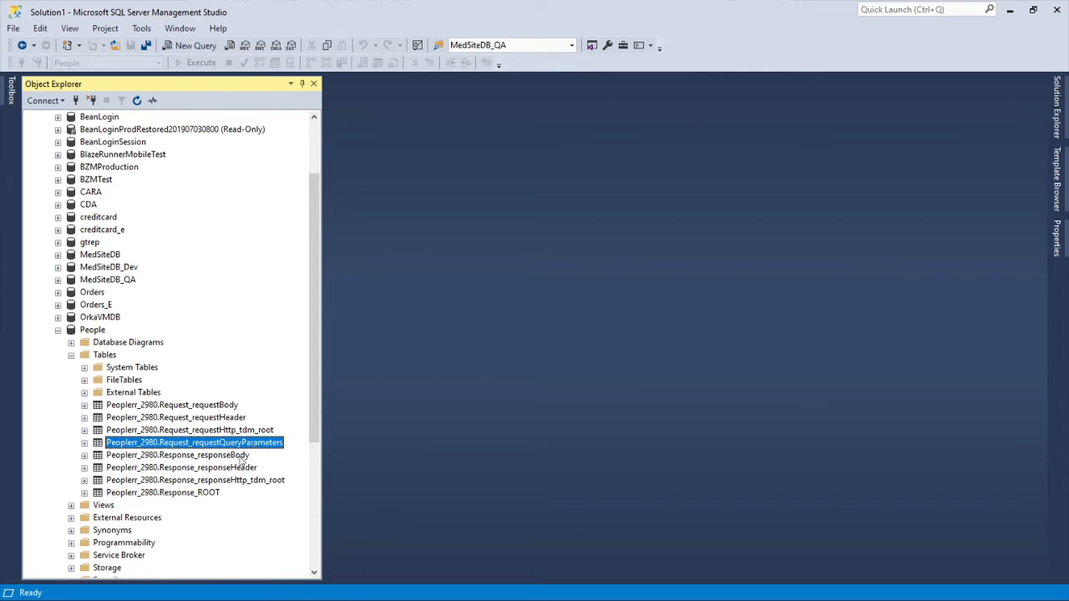
left_click(242, 457)
left_click(233, 470)
left_click(238, 443)
left_click(238, 418)
left_click(238, 405)
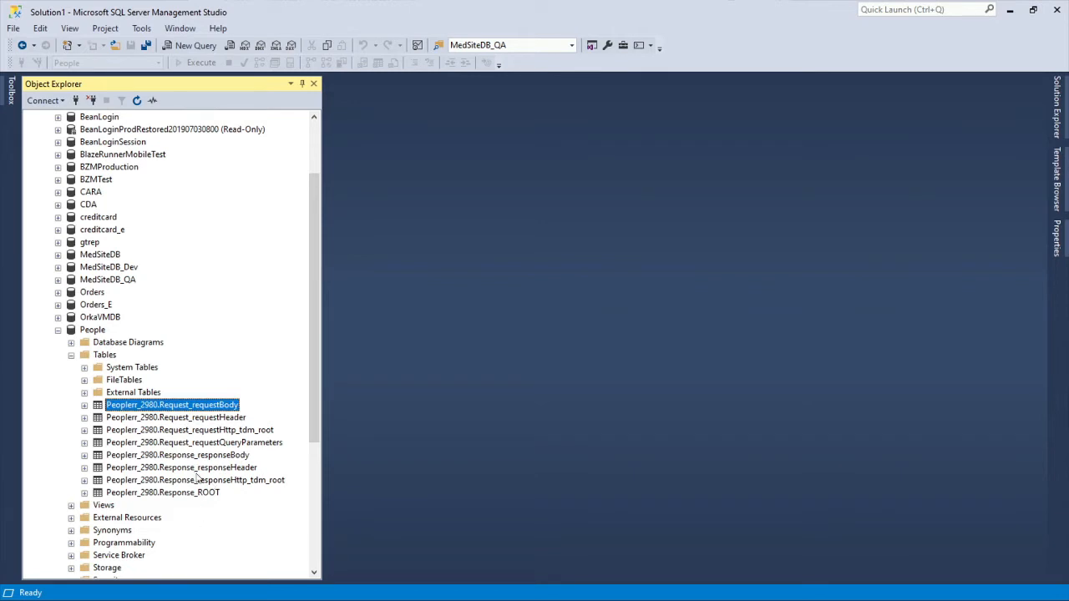
left_click(224, 417)
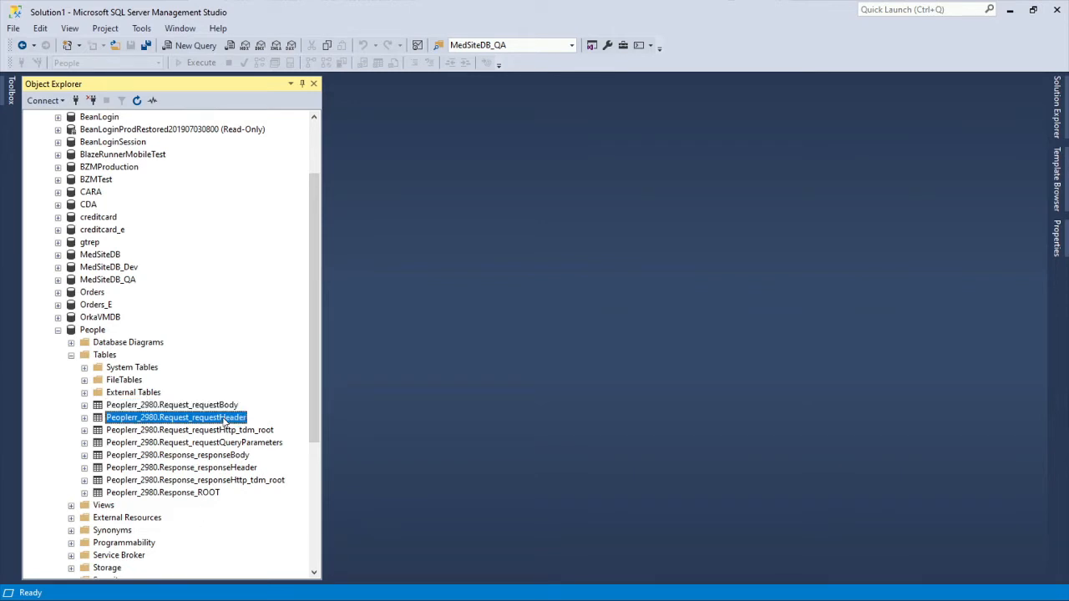
Retrieve the top 1000 rows of the Response_ROOT table and examine the ModifiedDate and rowguid fields.
left_click(181, 493)
right_click(181, 493)
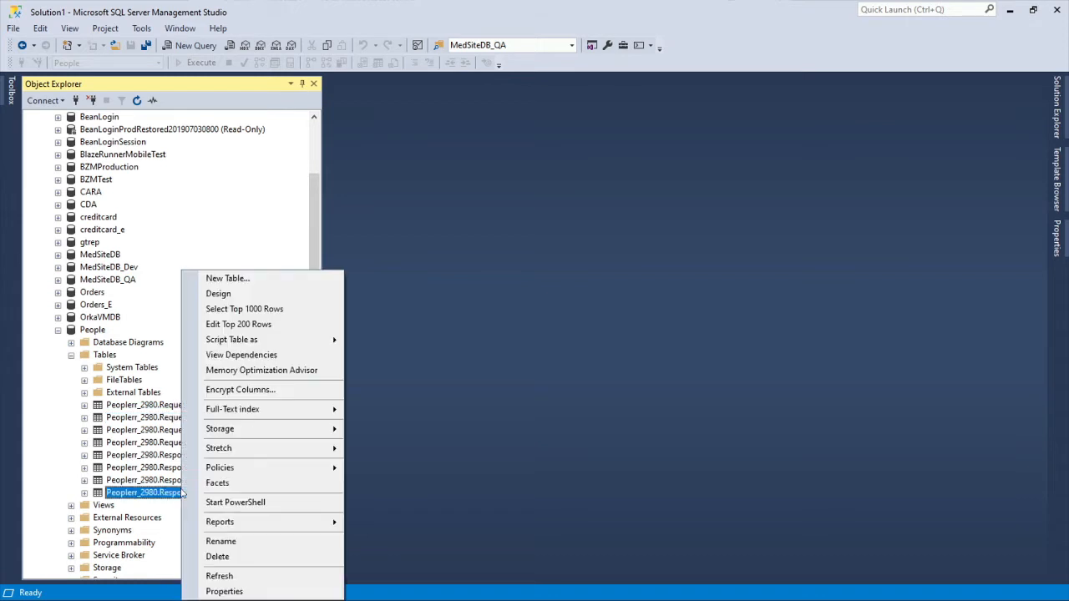
left_click(273, 311)
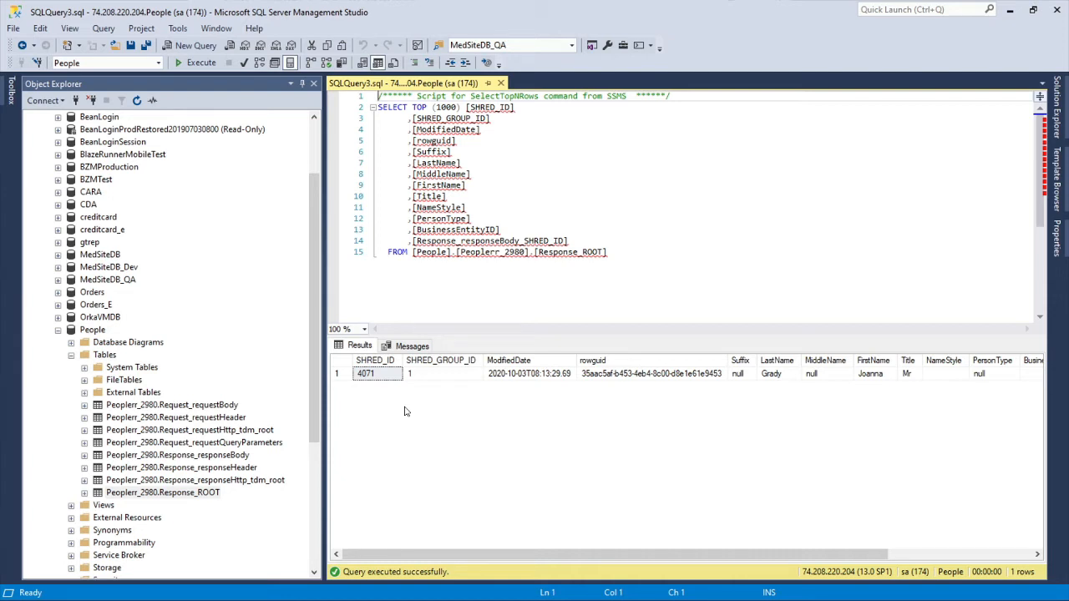
left_click_drag(549, 549, 657, 579)
left_click(391, 374)
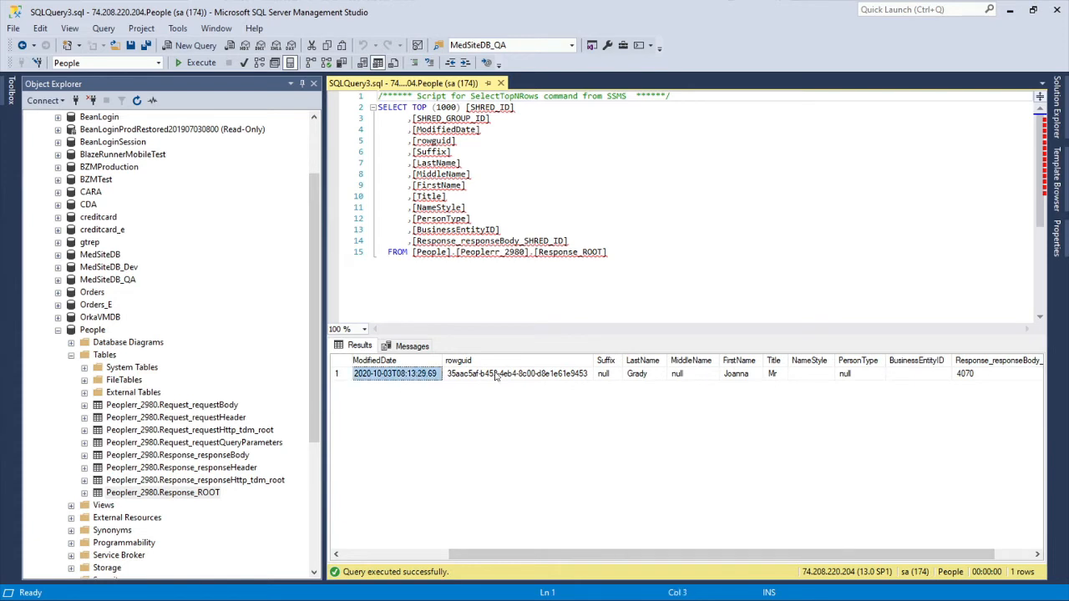
left_click(517, 373)
left_click_drag(668, 554, 704, 555)
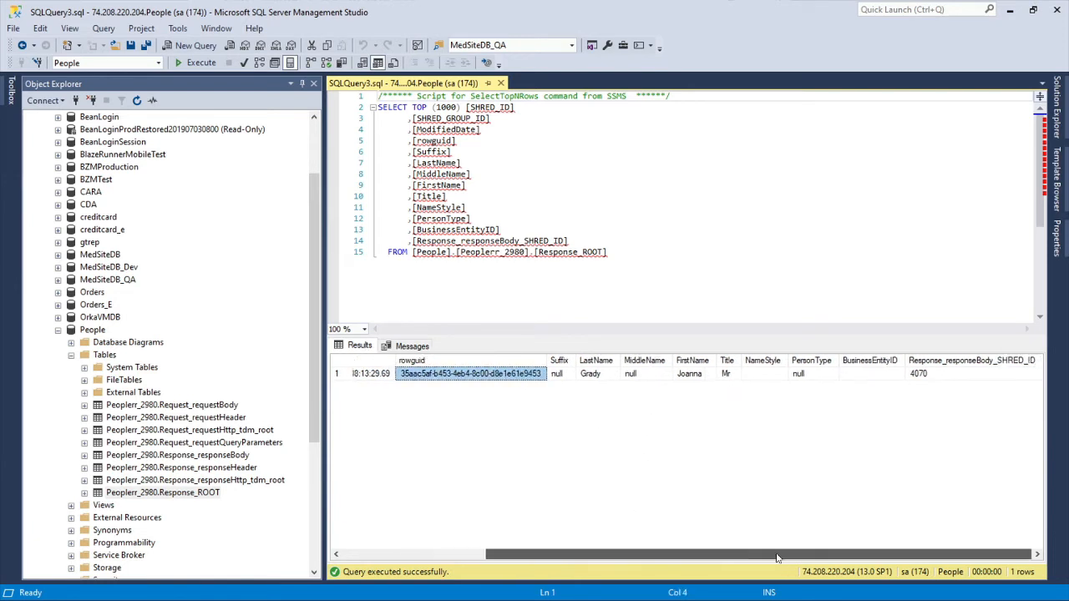
Examine the remaining person fields of the Response_ROOT record, including FirstName, NameStyle, PersonType and LastName.
left_click_drag(885, 377, 501, 368)
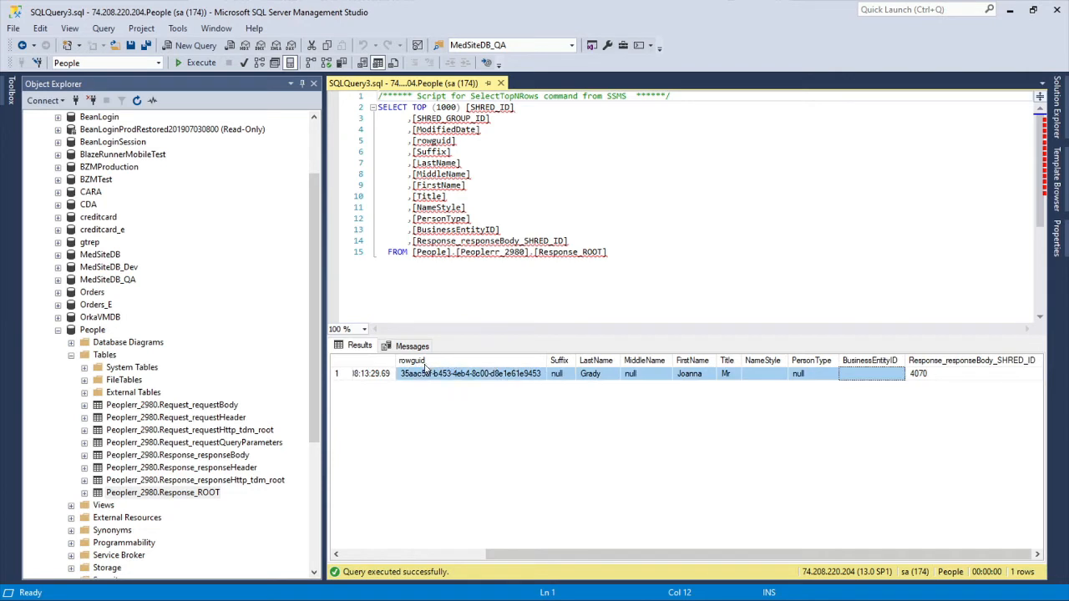
left_click(653, 268)
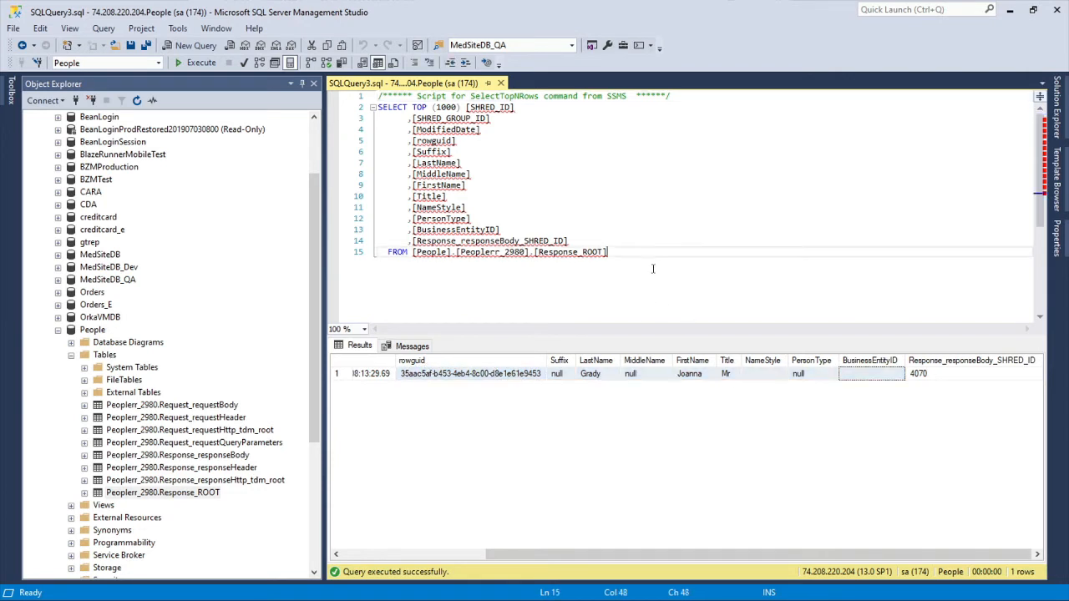
left_click(611, 455)
left_click(699, 375)
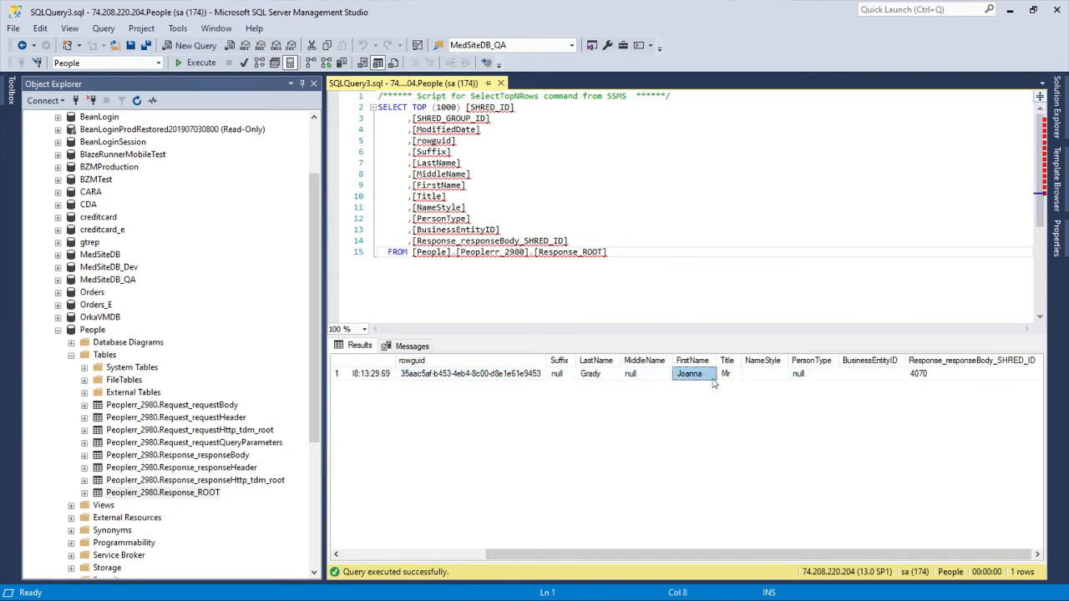
left_click(756, 376)
left_click(816, 376)
left_click(598, 374)
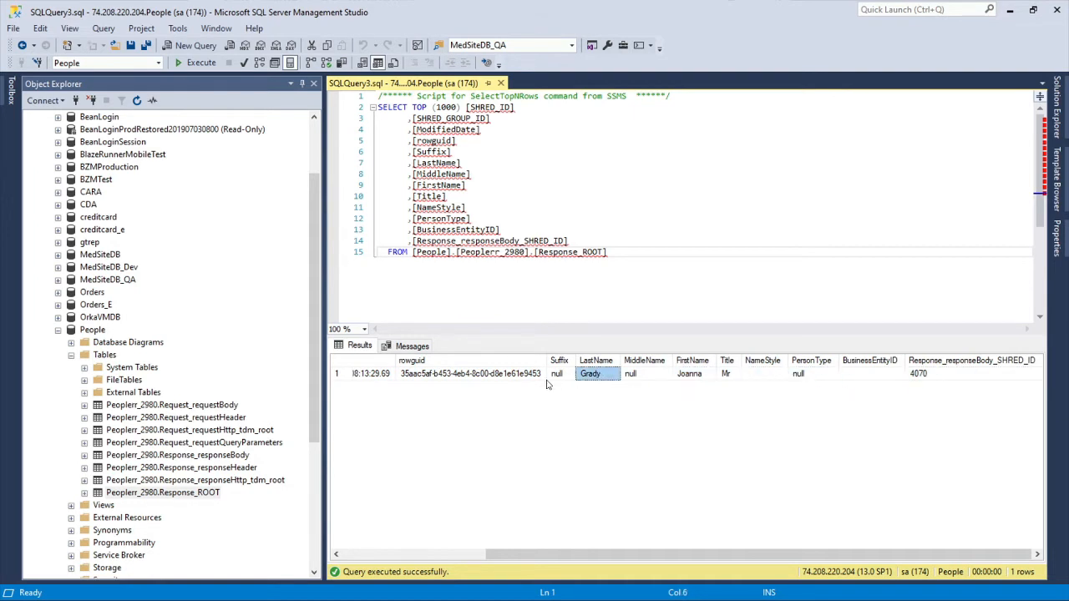
Switch to the Test Data Manager Portal and refresh the submitted requests to check the derived tables job.
left_click_drag(807, 17, 0, 300)
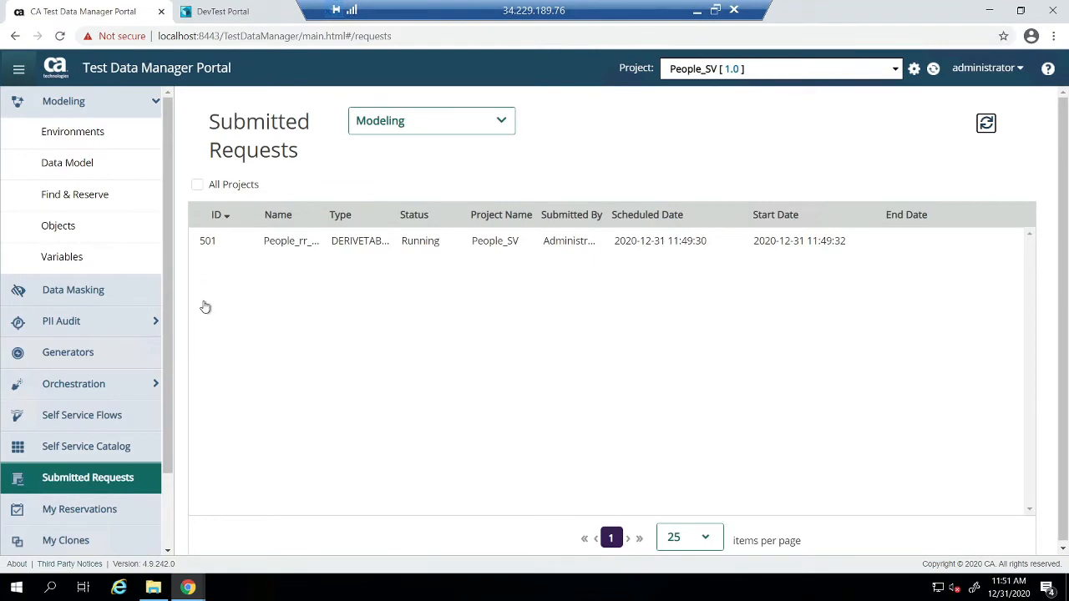
left_click(986, 124)
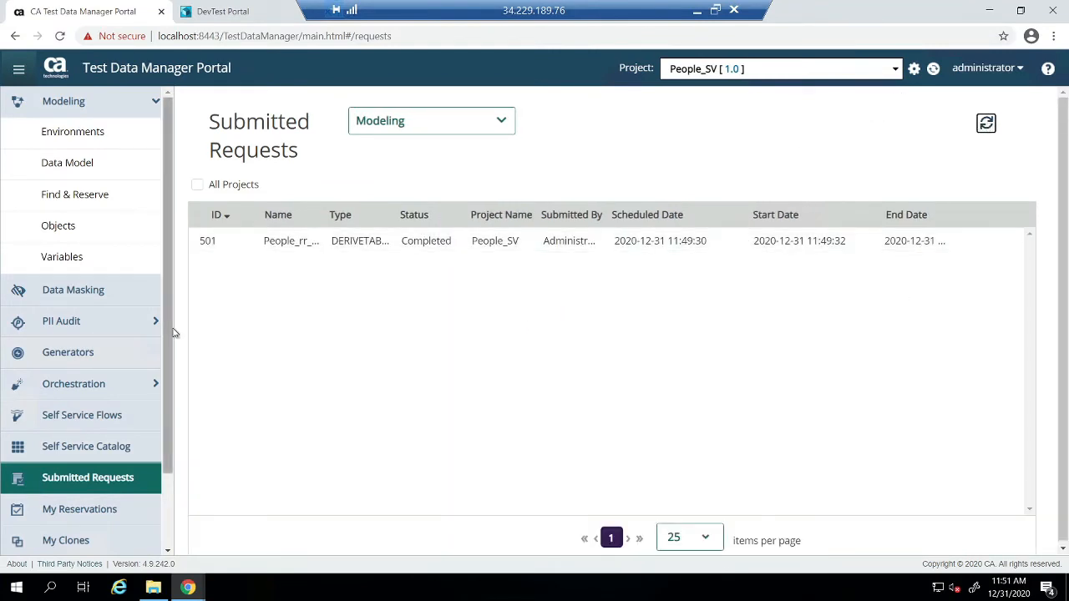
Open the People_rr object and delete the data in all its derived tables.
left_click(98, 230)
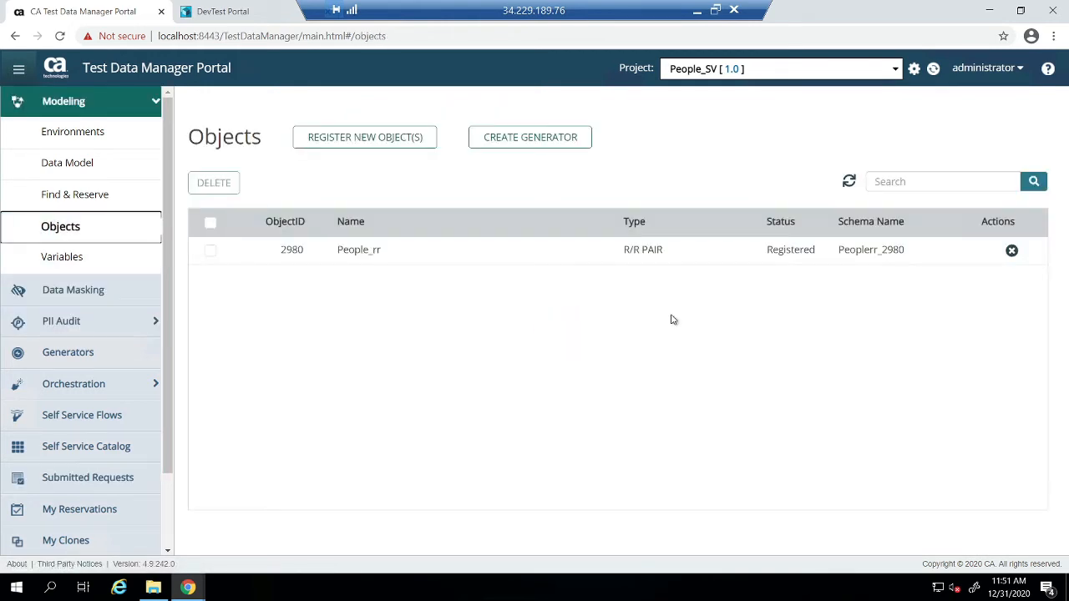
left_click(391, 247)
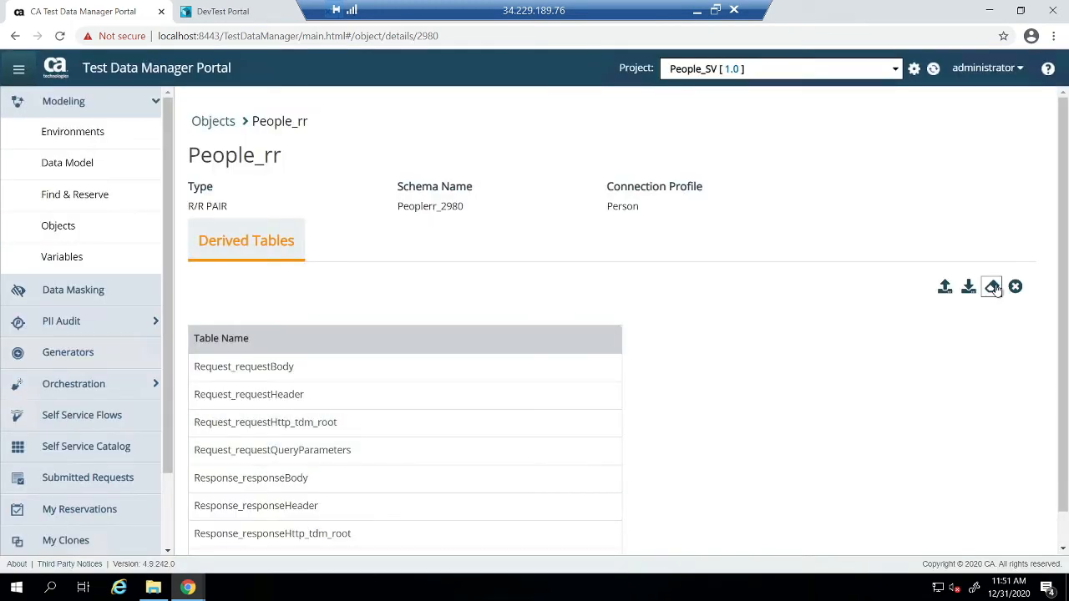
left_click(992, 286)
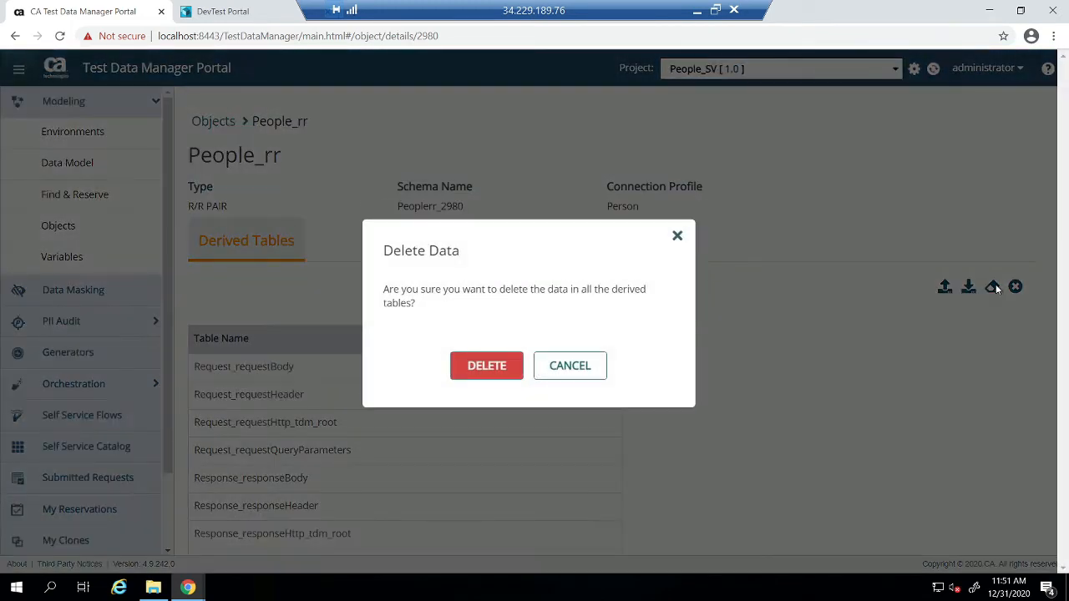
left_click(487, 370)
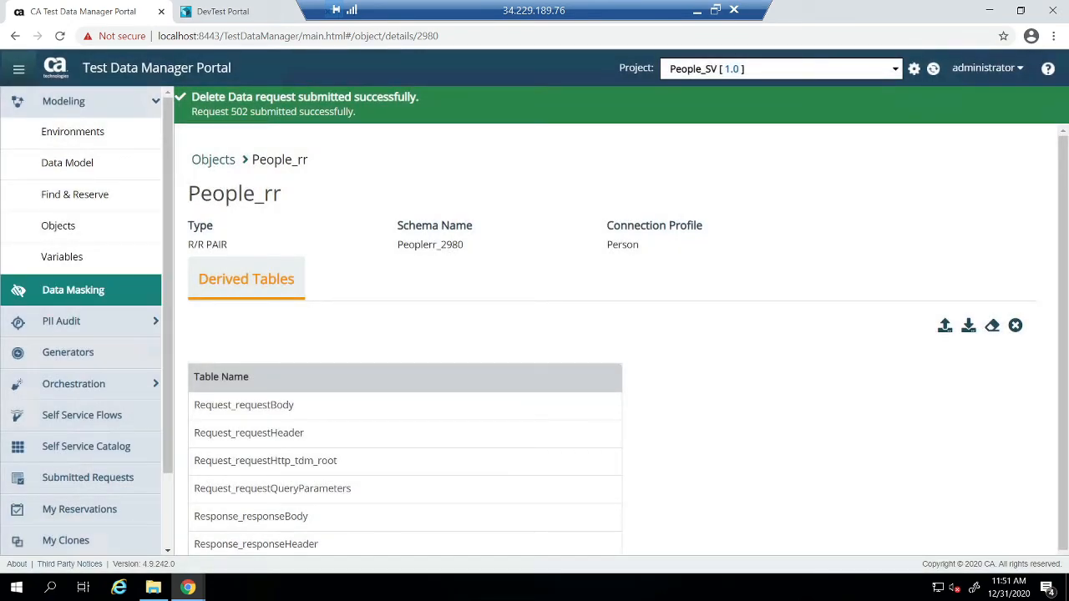
Switch to SQL Server Management Studio and query Response_ROOT and Request_requestHeader again to check their data.
left_click_drag(0, 214, 619, 0)
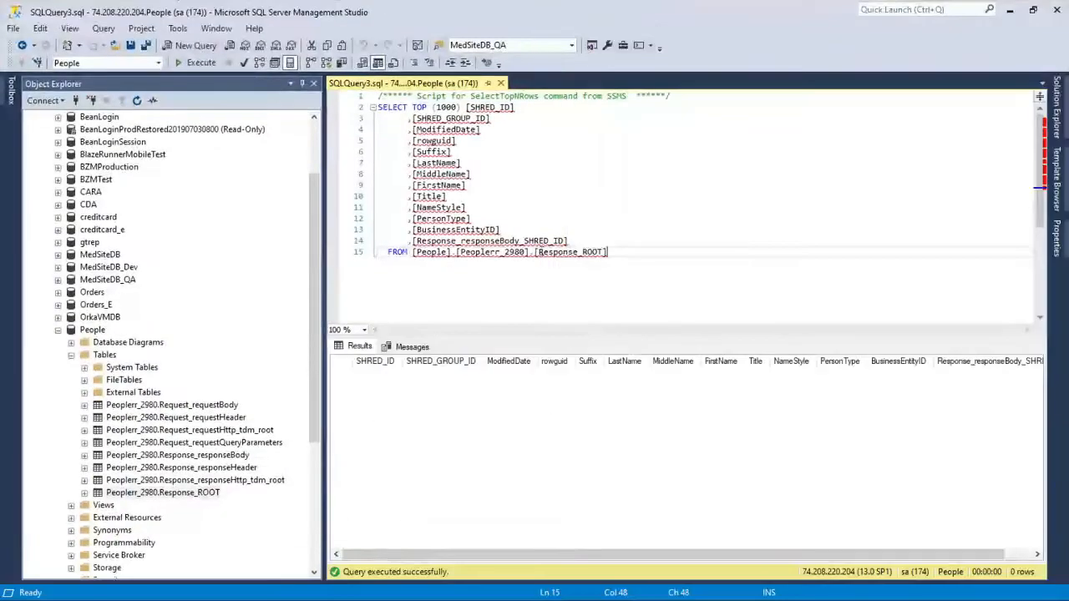
right_click(199, 420)
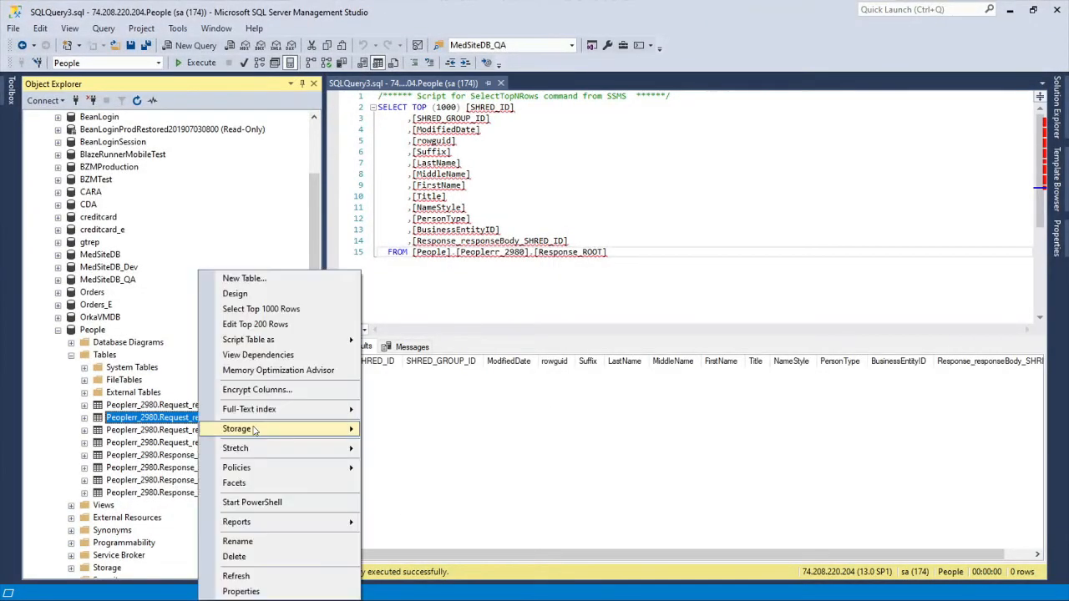
left_click(318, 310)
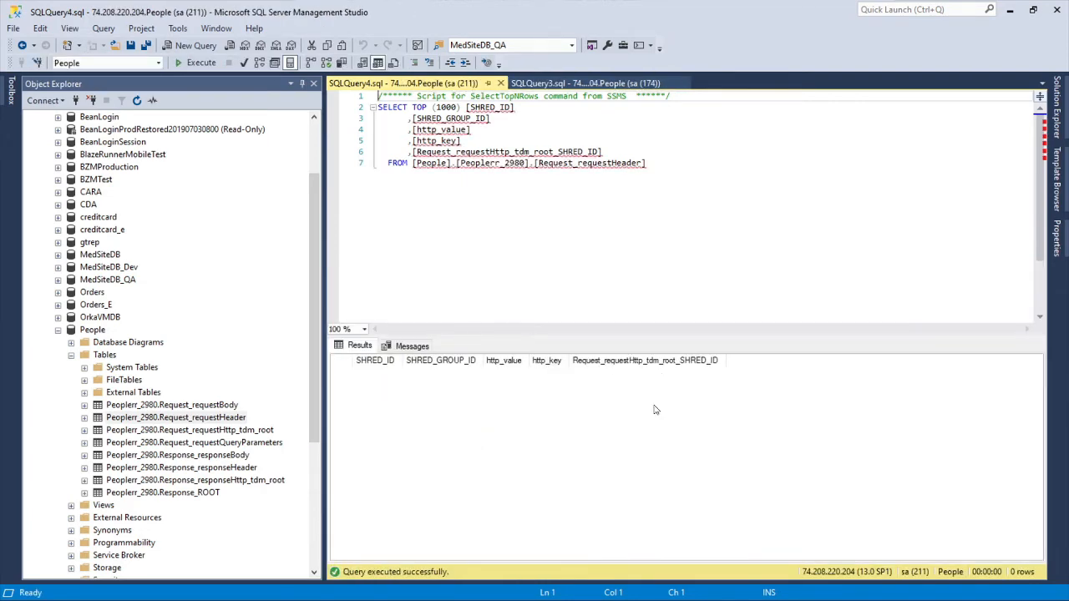
Switch to the Test Data Manager Portal and start a People_rr data import with Document Group ID 1 and R/R PAIR Link ID 2rr.
left_click_drag(758, 8, 1068, 16)
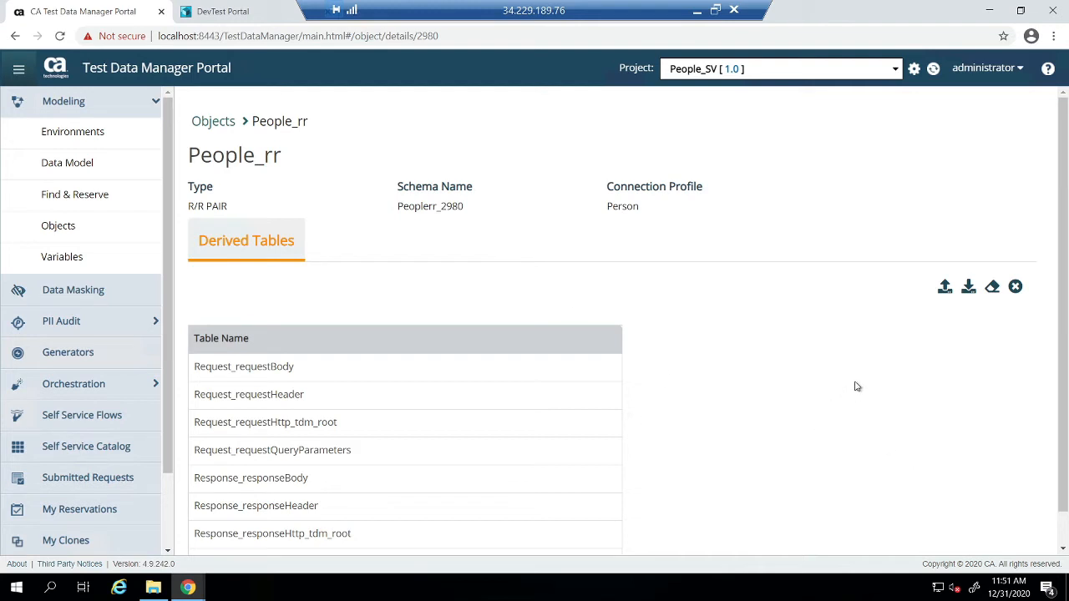
left_click(944, 289)
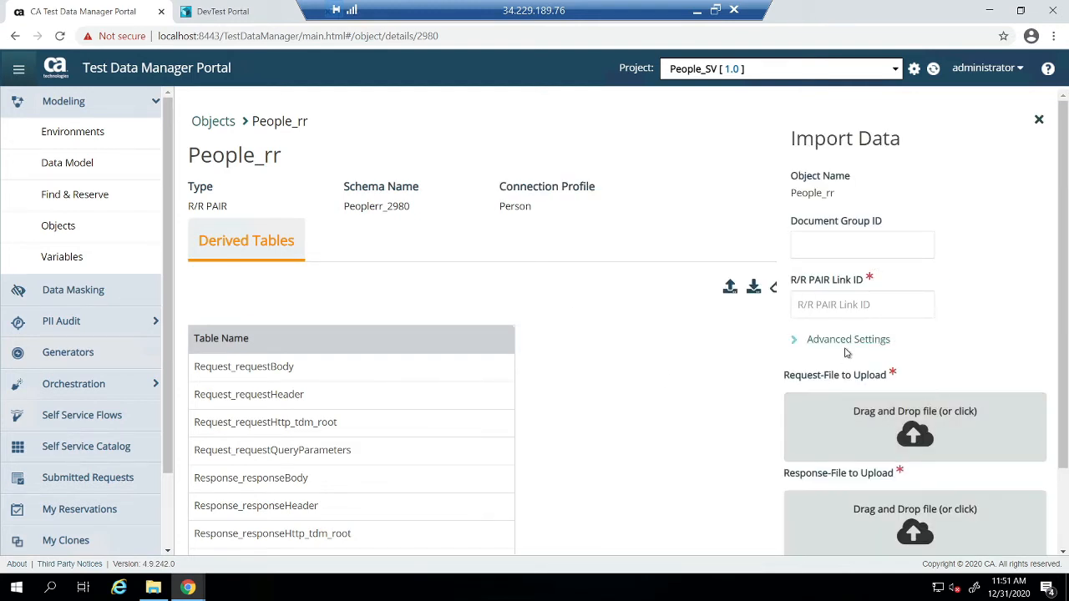
left_click(832, 306)
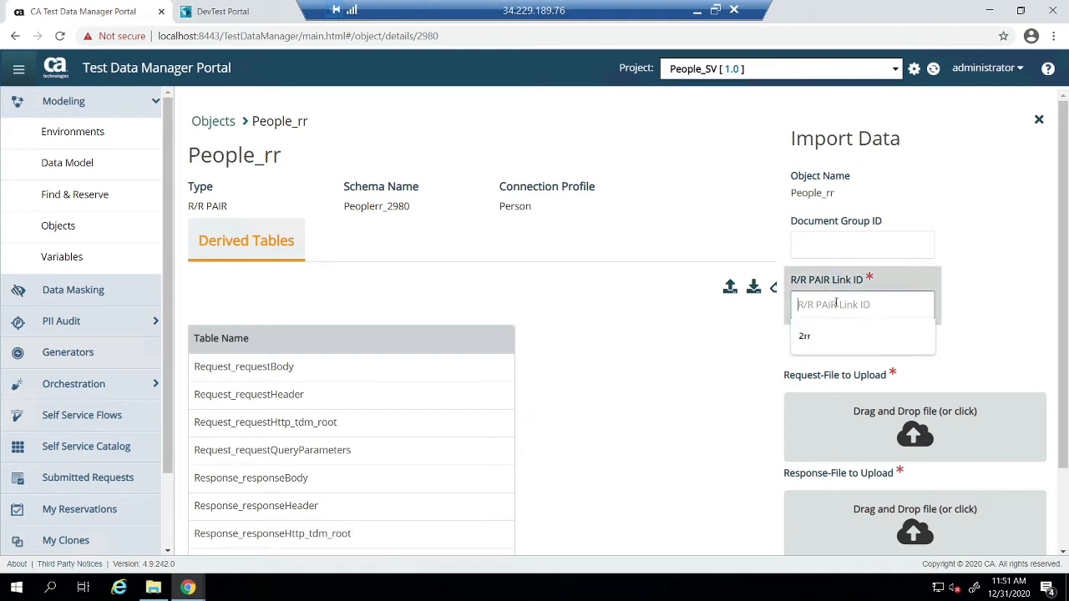
left_click(826, 244)
left_click(835, 276)
left_click(835, 305)
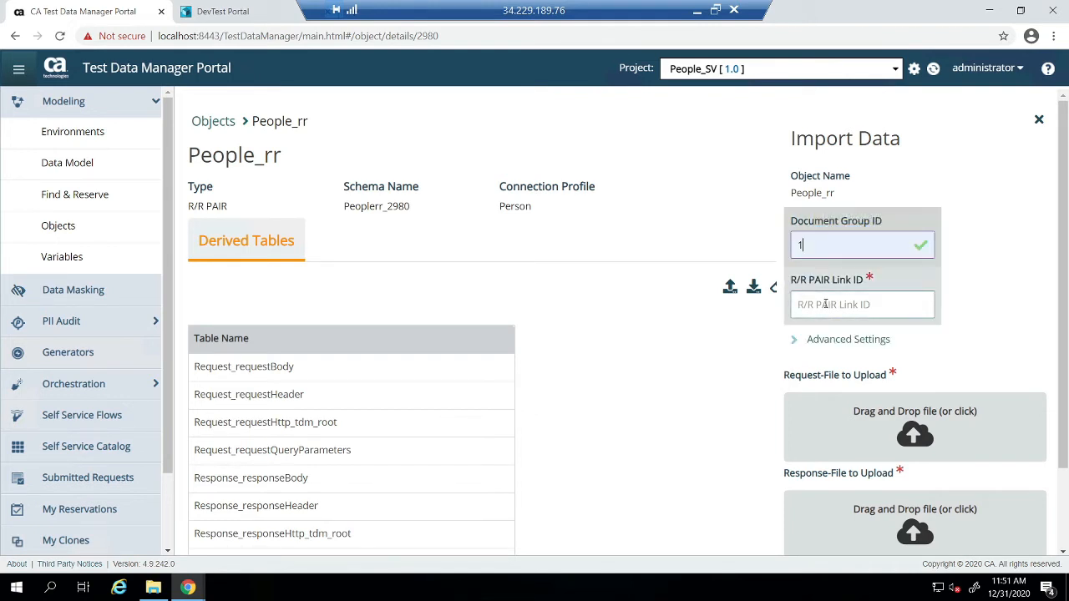
left_click(819, 337)
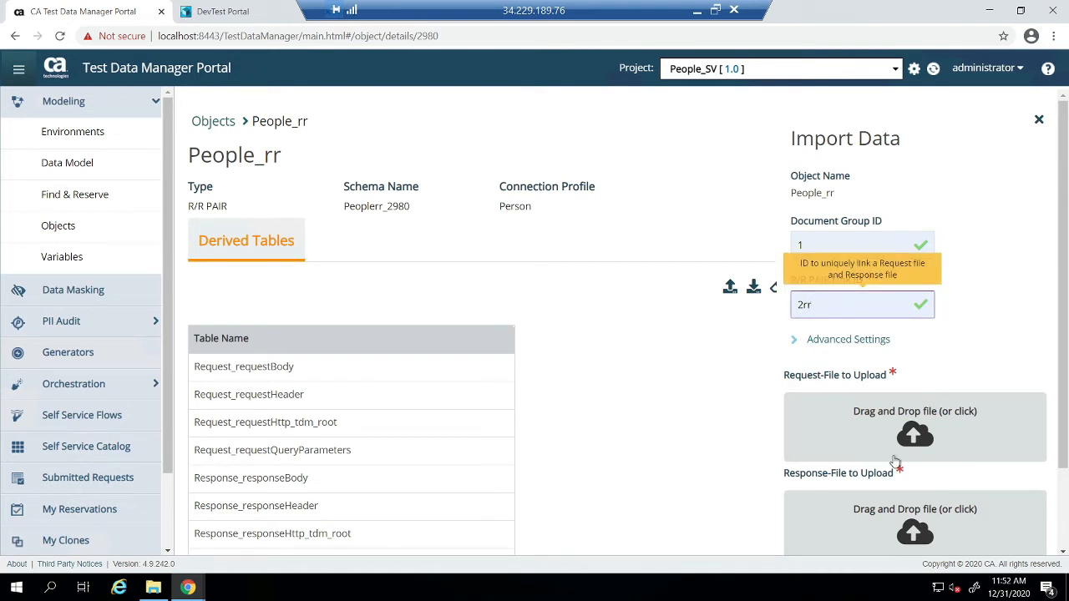
Upload Inv-1_rrpairs_REST-0-req.txt as the request file and Inv-1_rrpairs_REST-0-rsp.txt as the response file for the import.
left_click(914, 440)
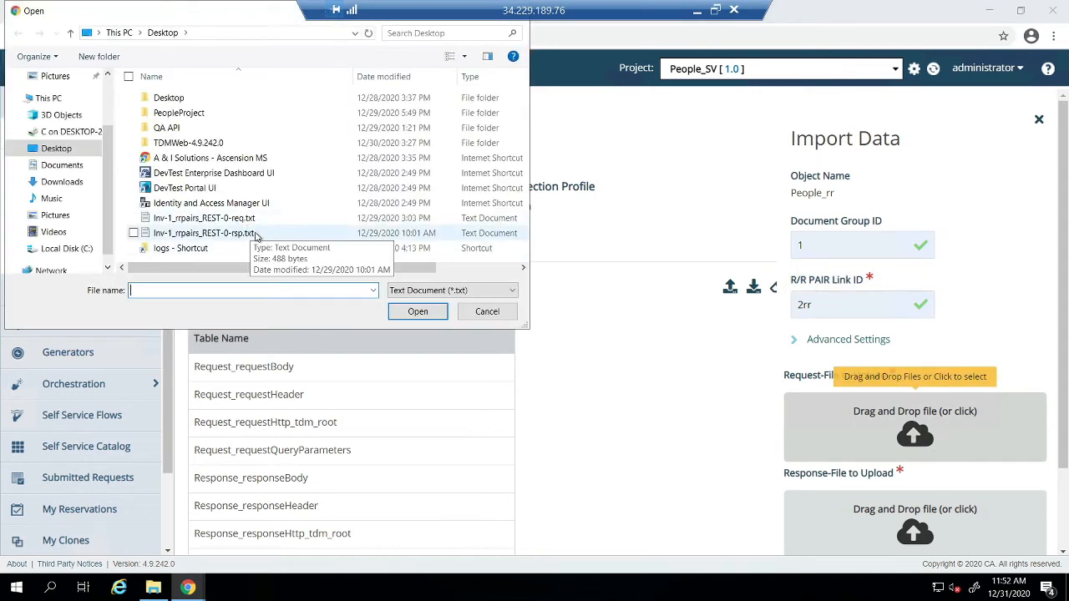
left_click(208, 218)
left_click(413, 312)
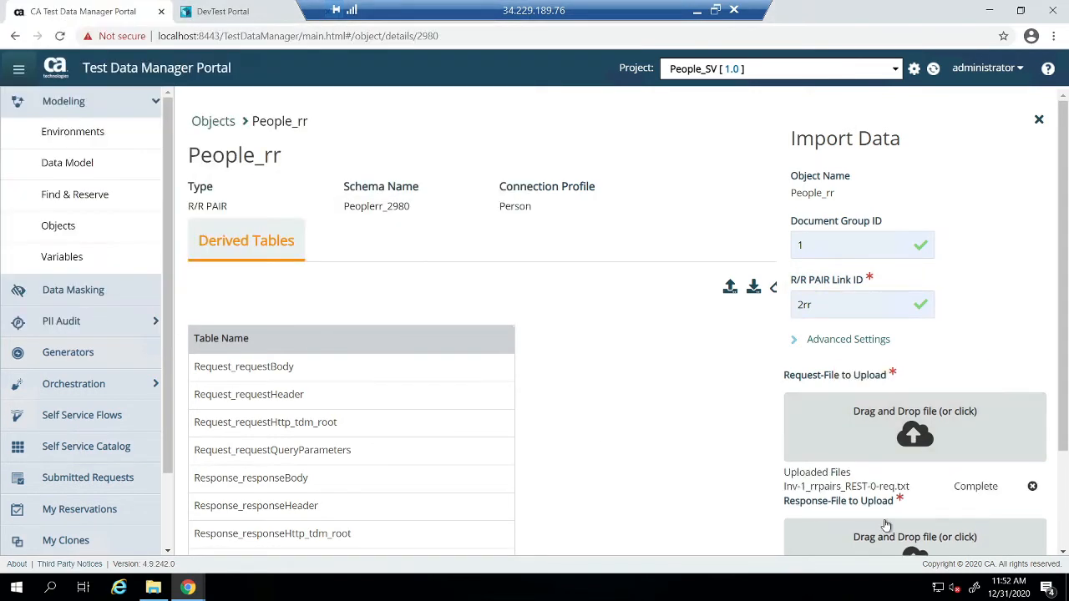
left_click(916, 539)
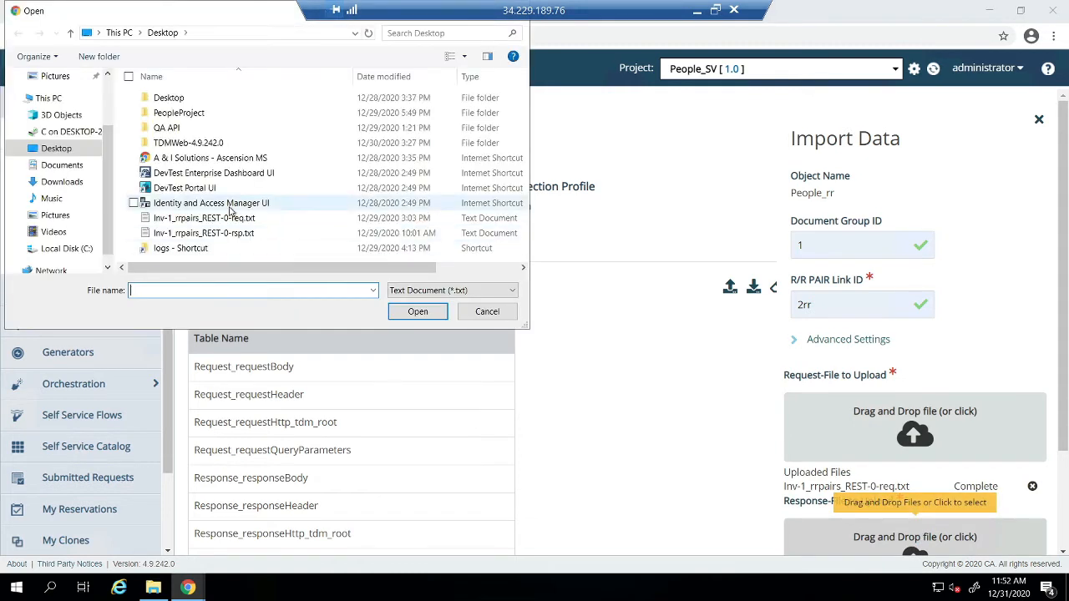
double_click(209, 233)
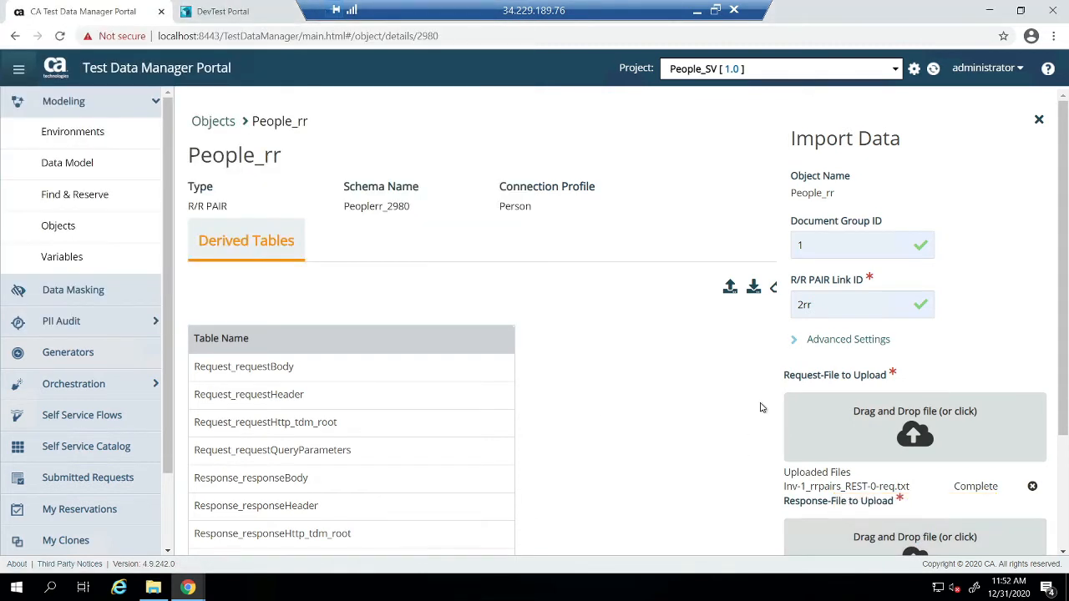
scroll(760, 407, "down", 1)
scroll(947, 468, "down", 3)
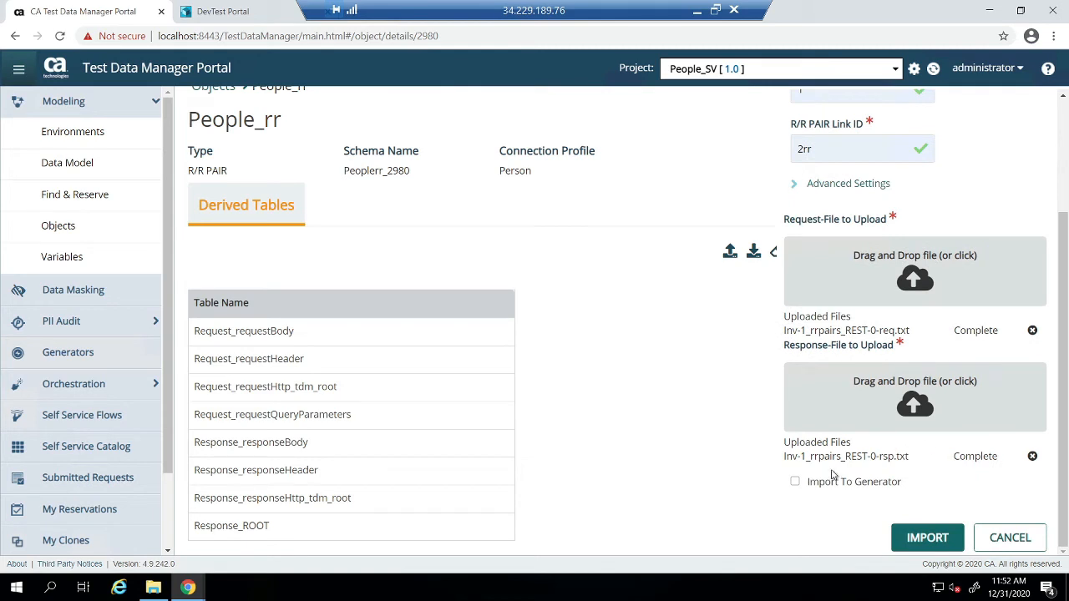
Enable import to the generator with MakePeople as the data generator connection, submit the import and open the submitted requests.
left_click(794, 484)
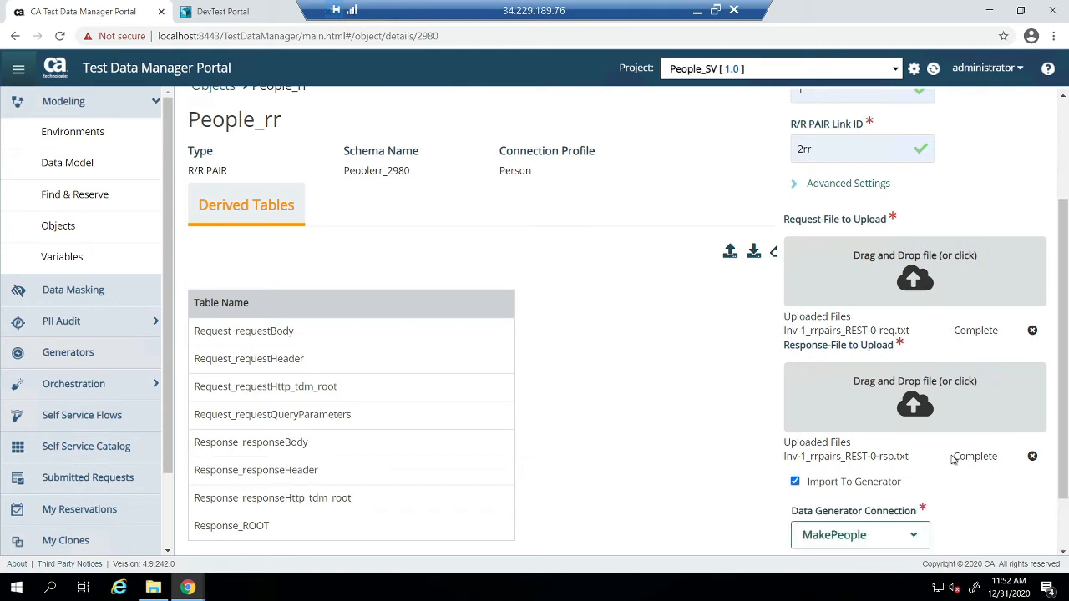
scroll(983, 468, "down", 1)
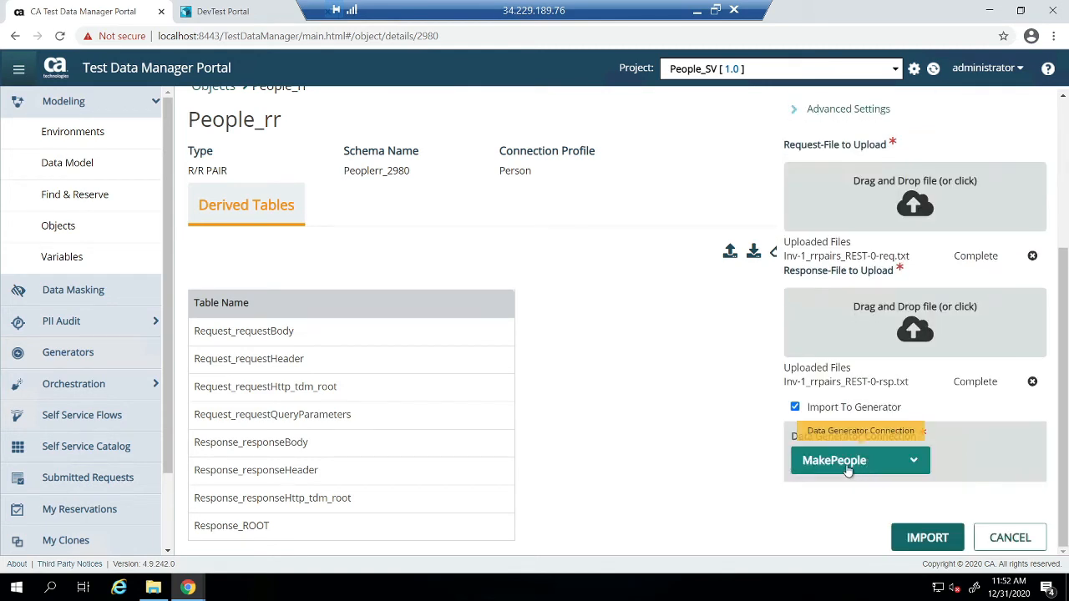
left_click(927, 537)
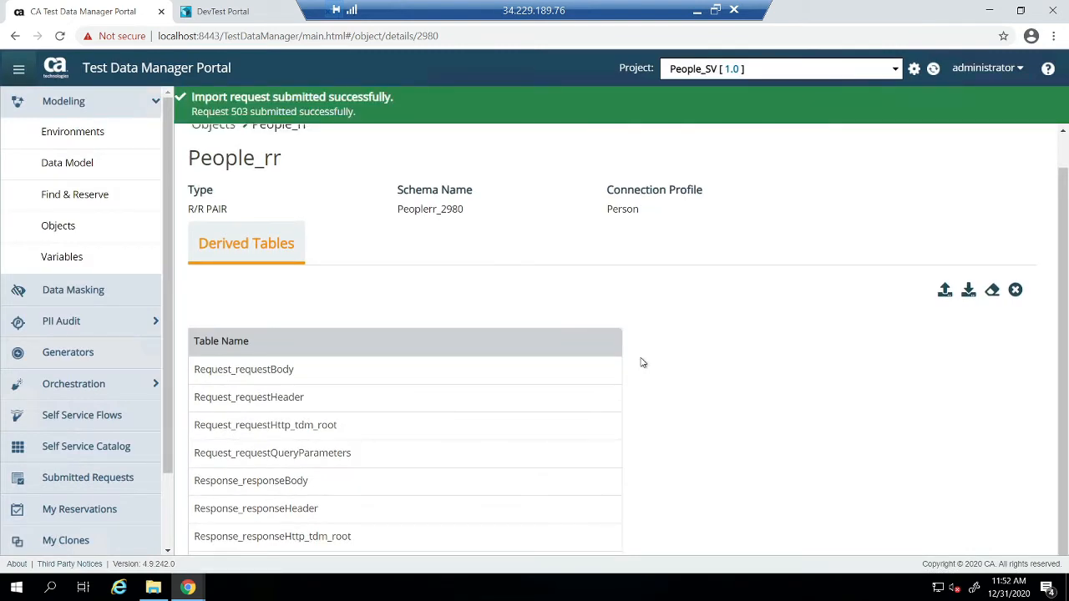
left_click(249, 112)
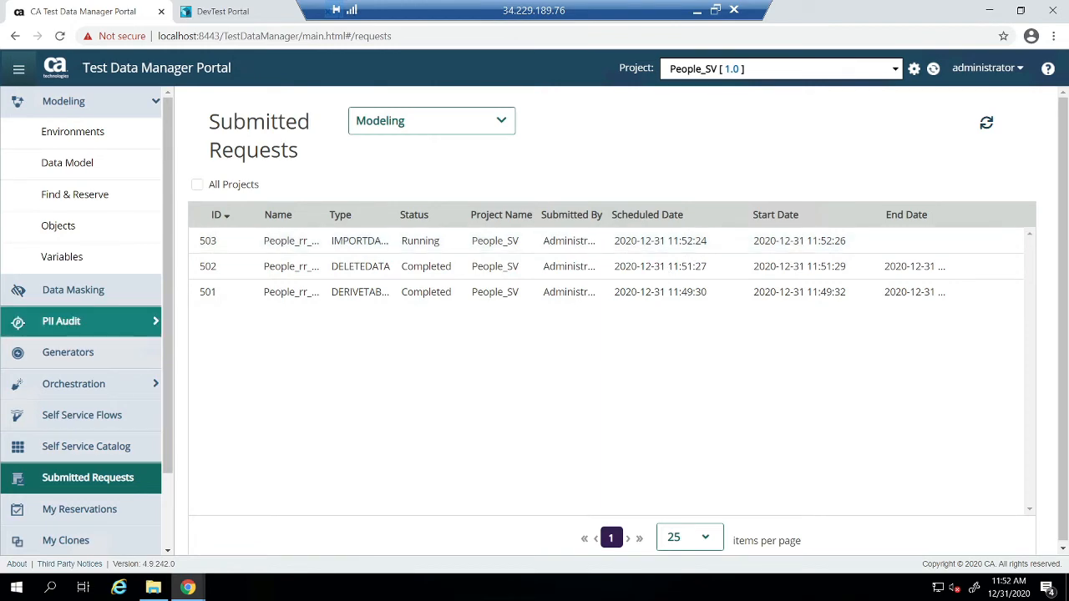
Switch to SQL Server Management Studio, rerun the Request_requestHeader query and select the top 1000 rows of Response_ROOT.
left_click_drag(603, 599, 584, 1)
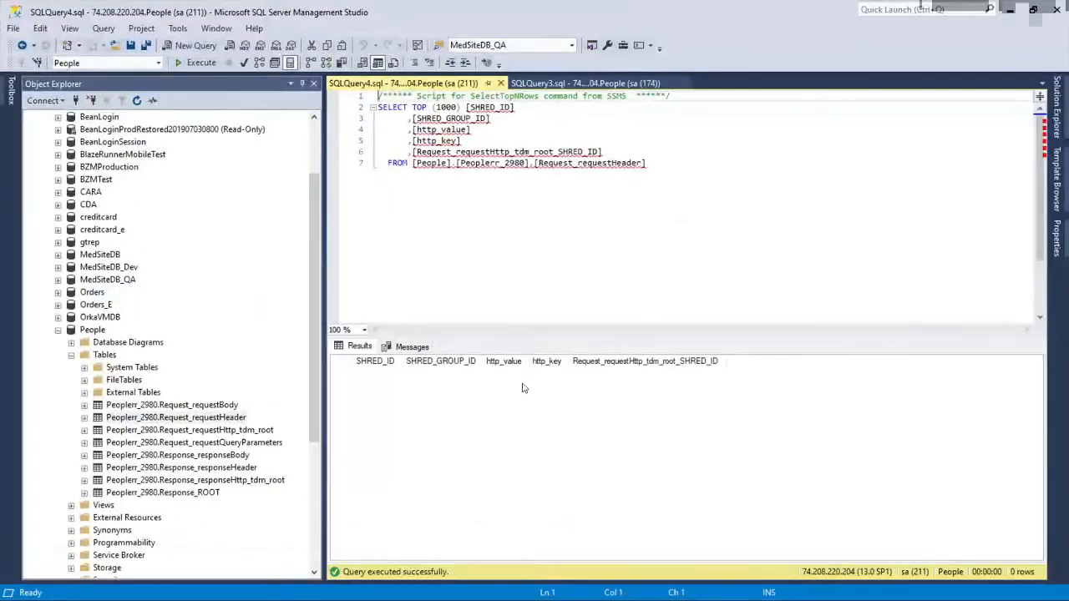
left_click(452, 163)
left_click(197, 62)
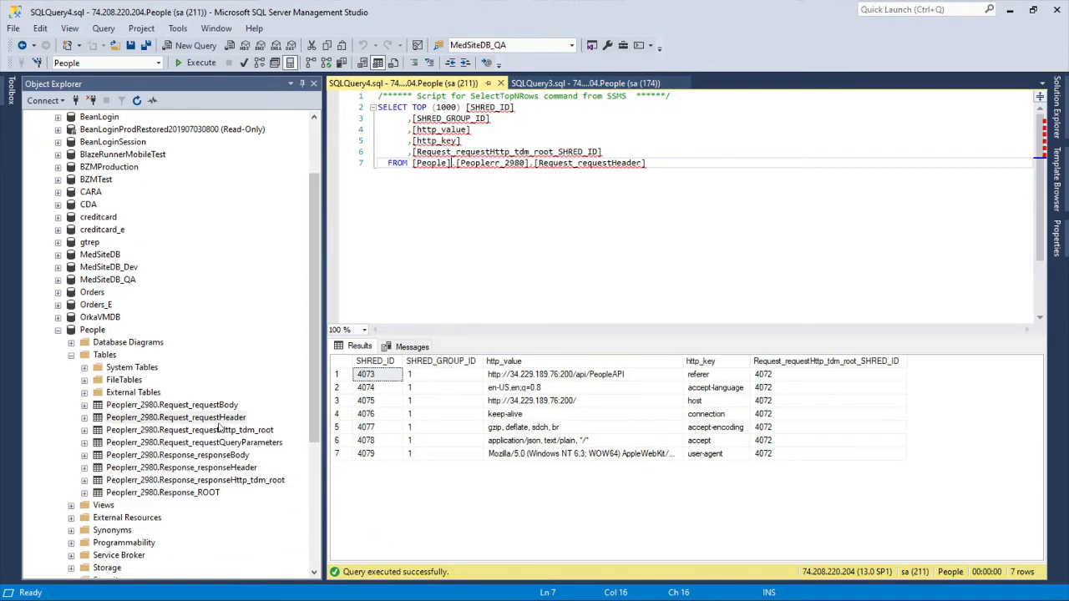
left_click(197, 494)
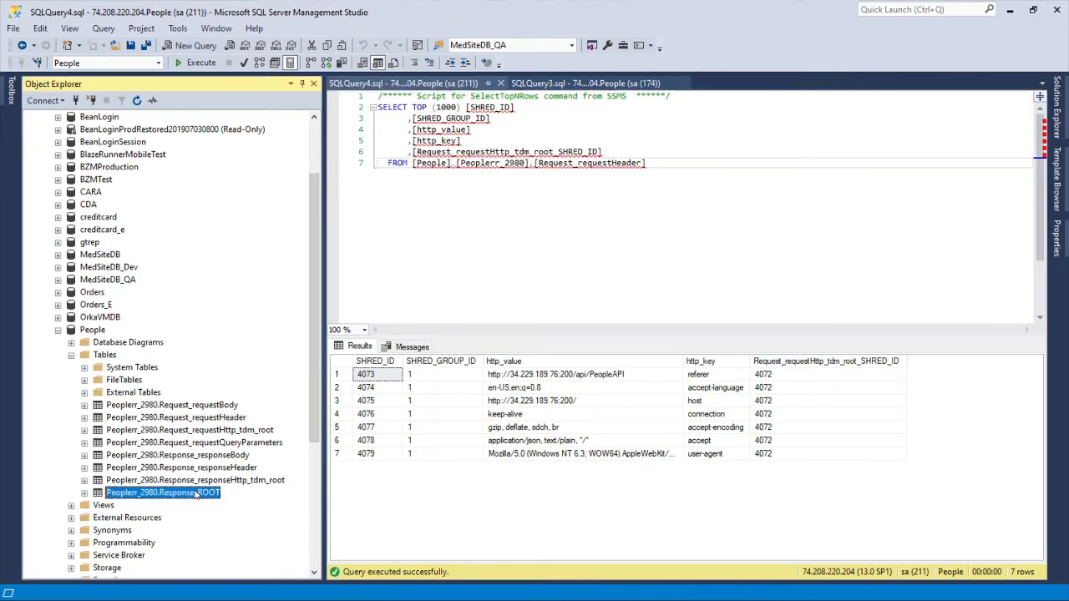
right_click(197, 494)
mouse_move(298, 339)
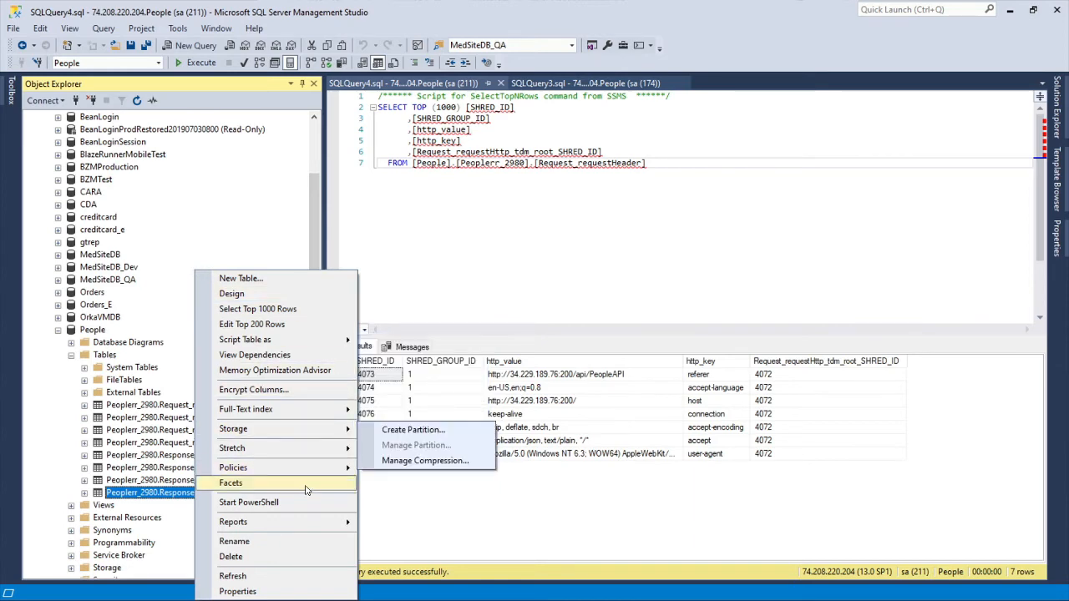
left_click(293, 310)
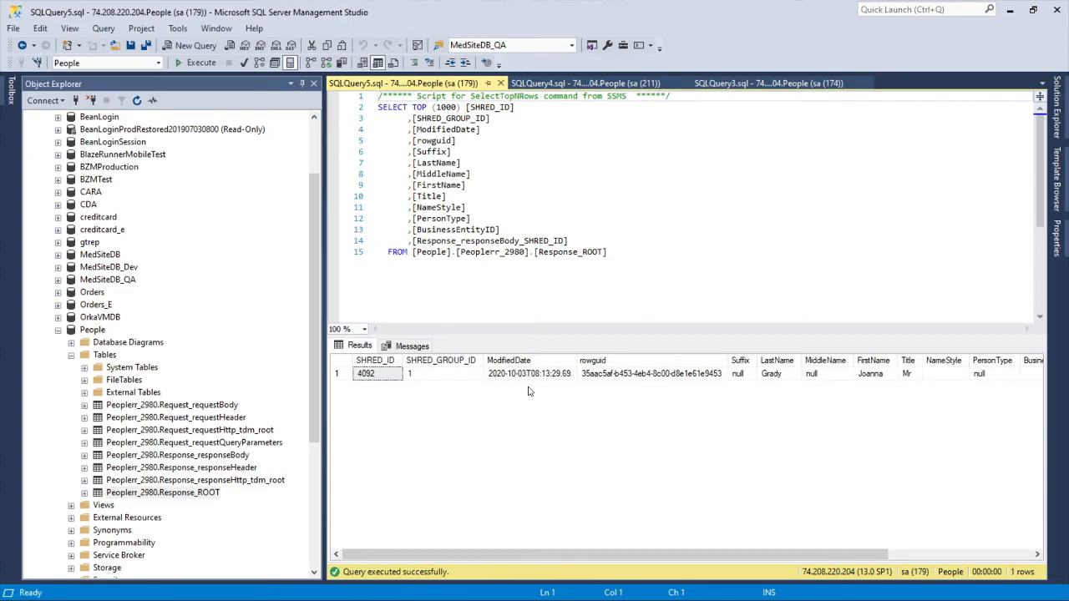
Switch back to the Test Data Manager Portal and refresh the submitted requests to check the import's status.
left_click_drag(831, 17, 1068, 12)
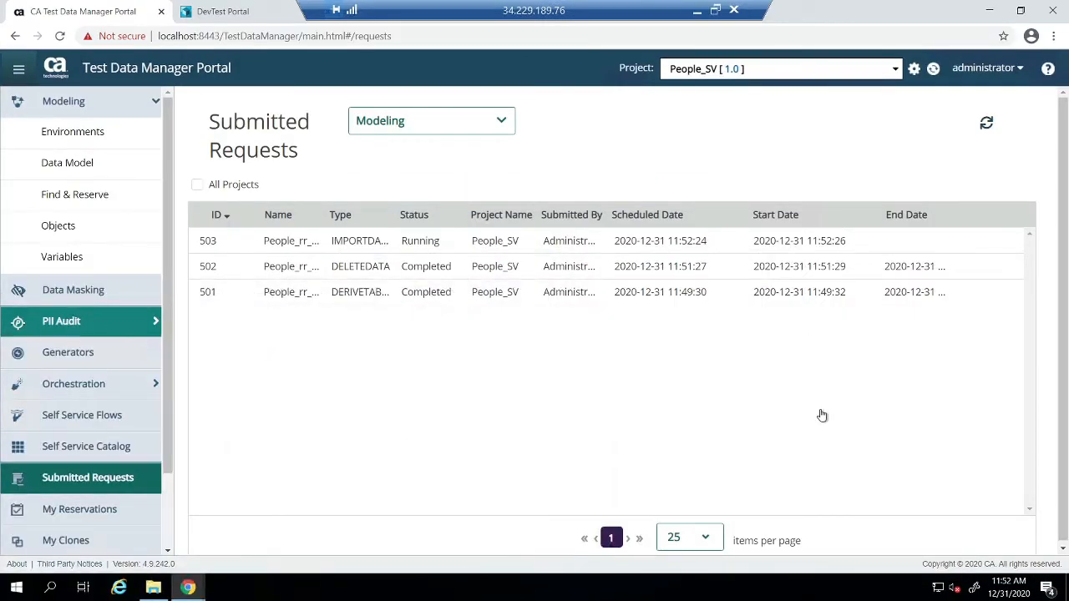
left_click(988, 124)
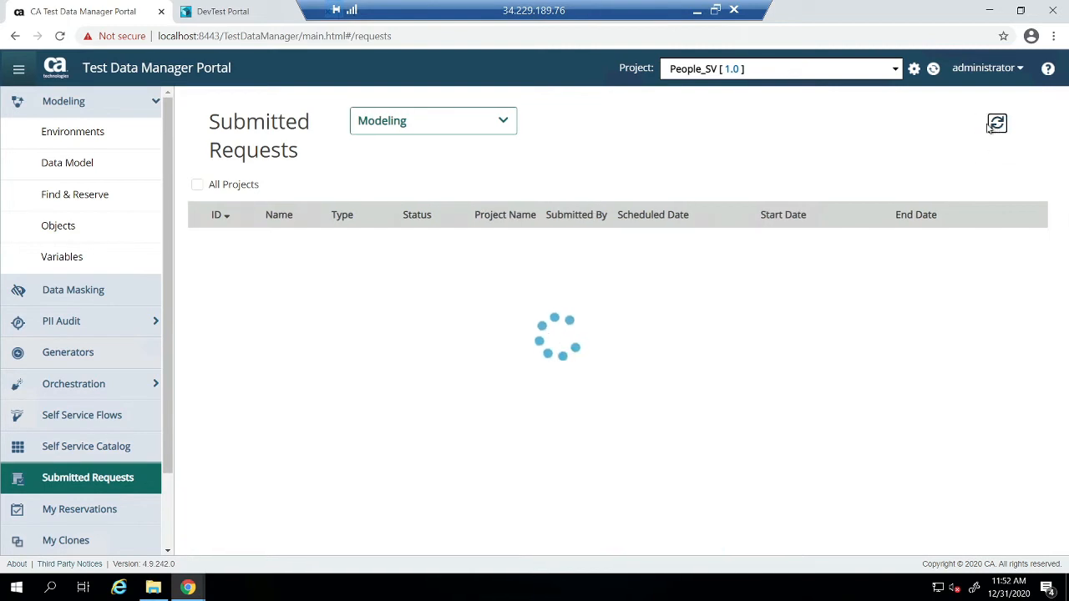
left_click(988, 124)
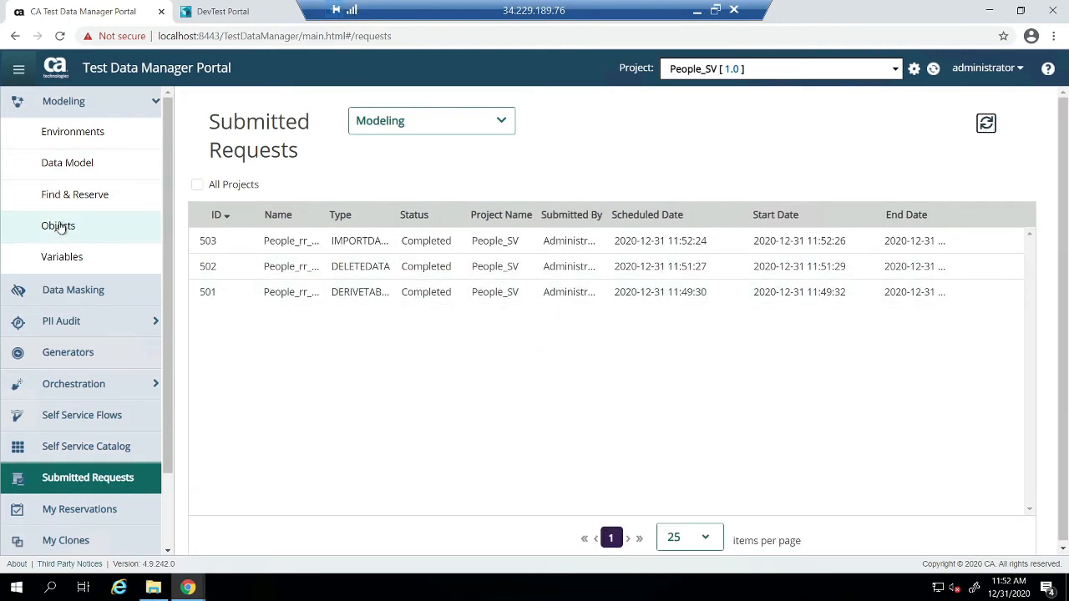
Open the MakePeople generator and select all eight registered request and response tables for display.
left_click(71, 354)
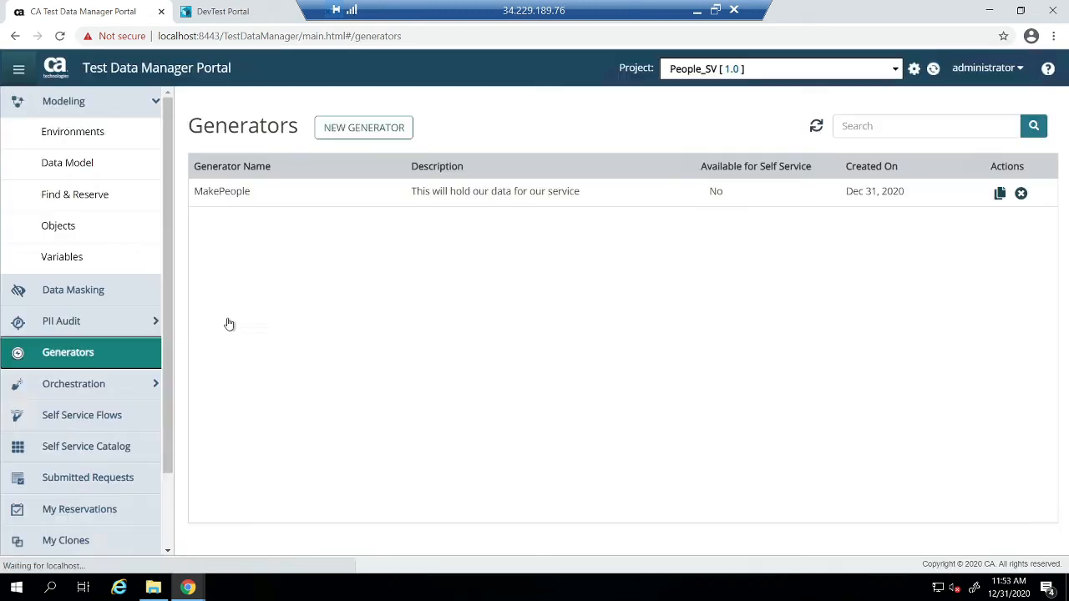
left_click(466, 197)
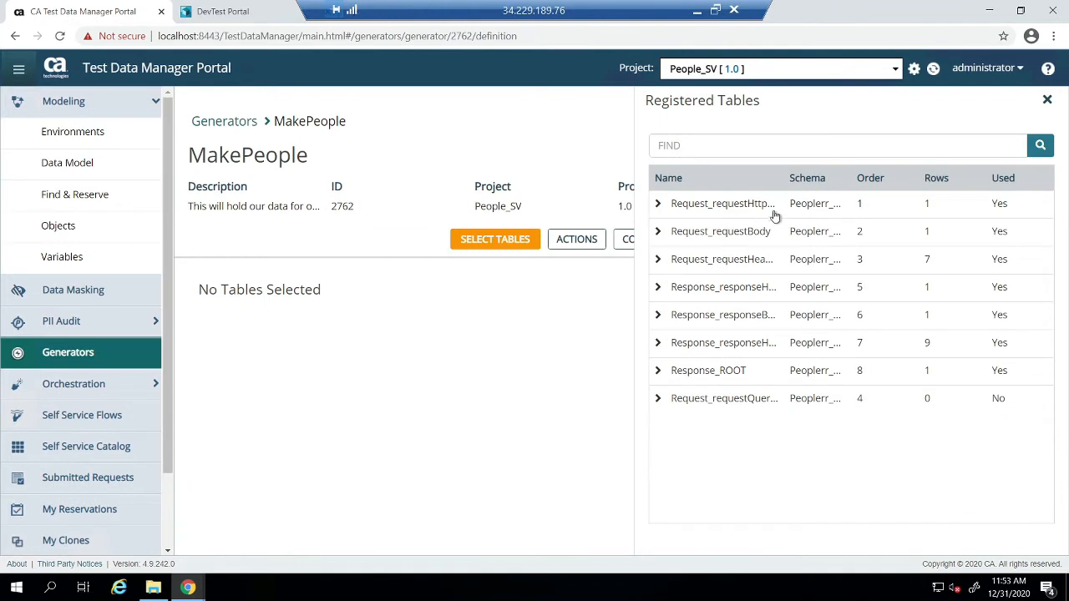
left_click(771, 209)
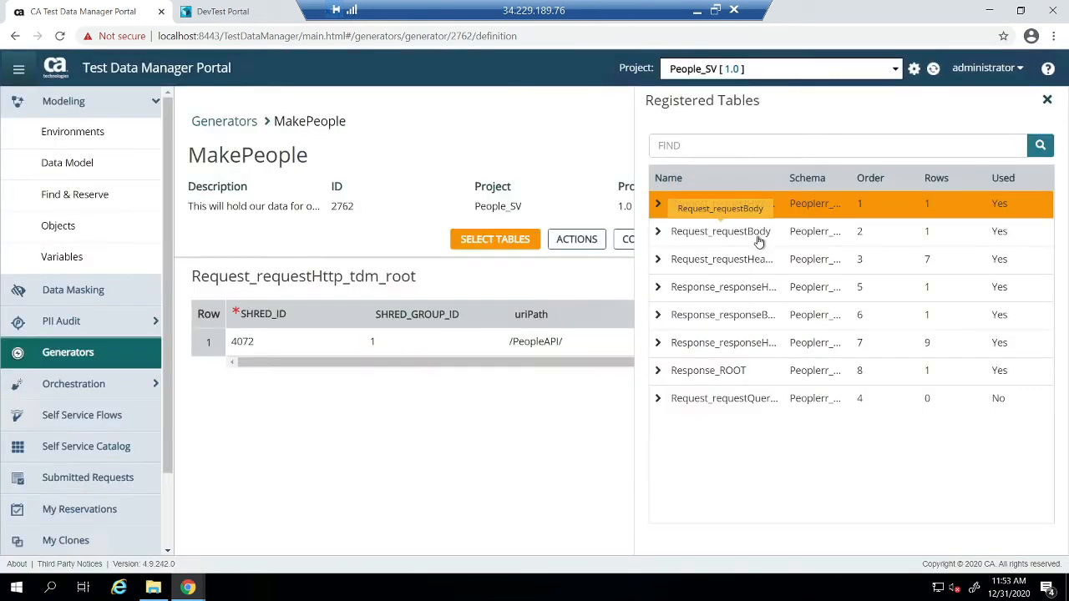
left_click(757, 234)
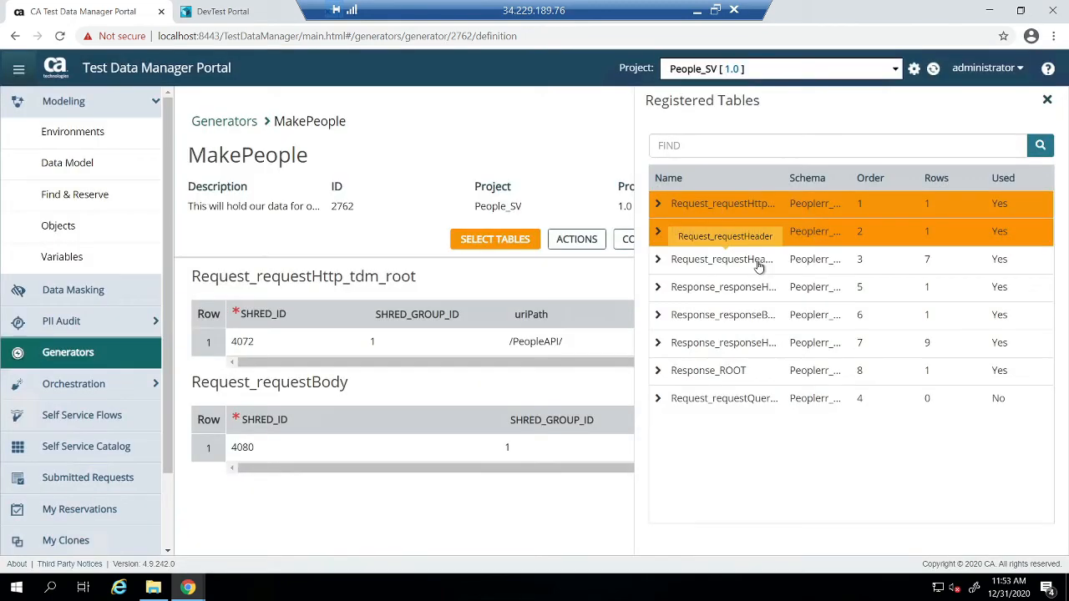
left_click(758, 264)
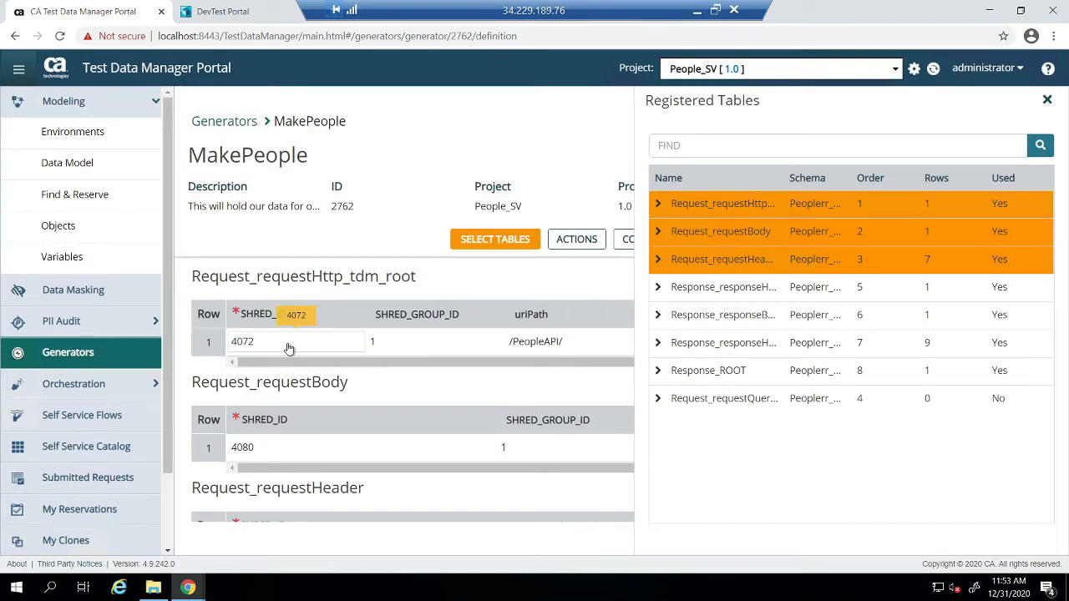
left_click(697, 289)
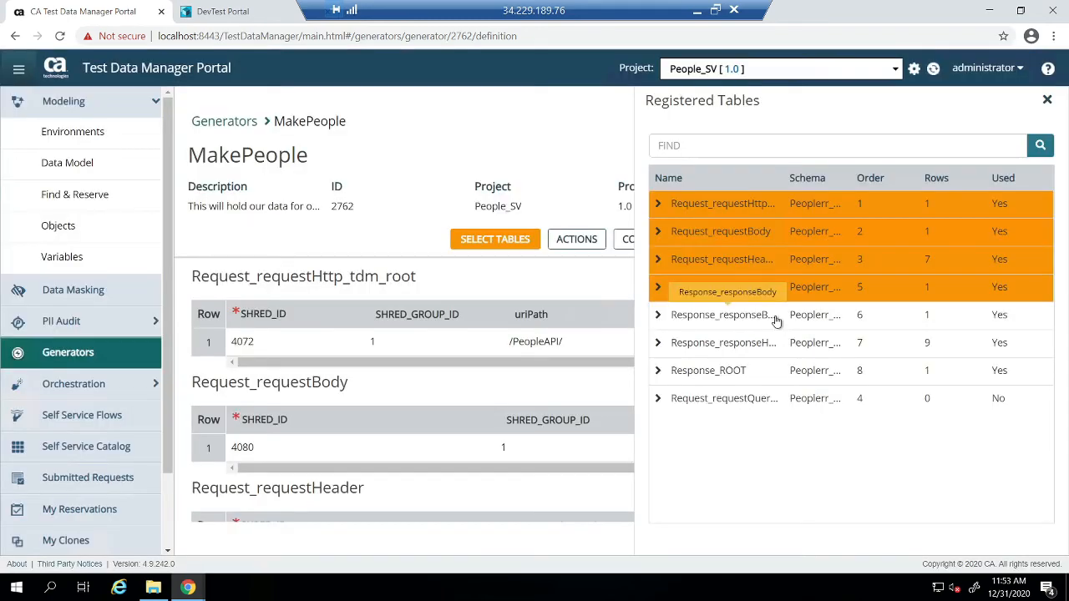
left_click(776, 316)
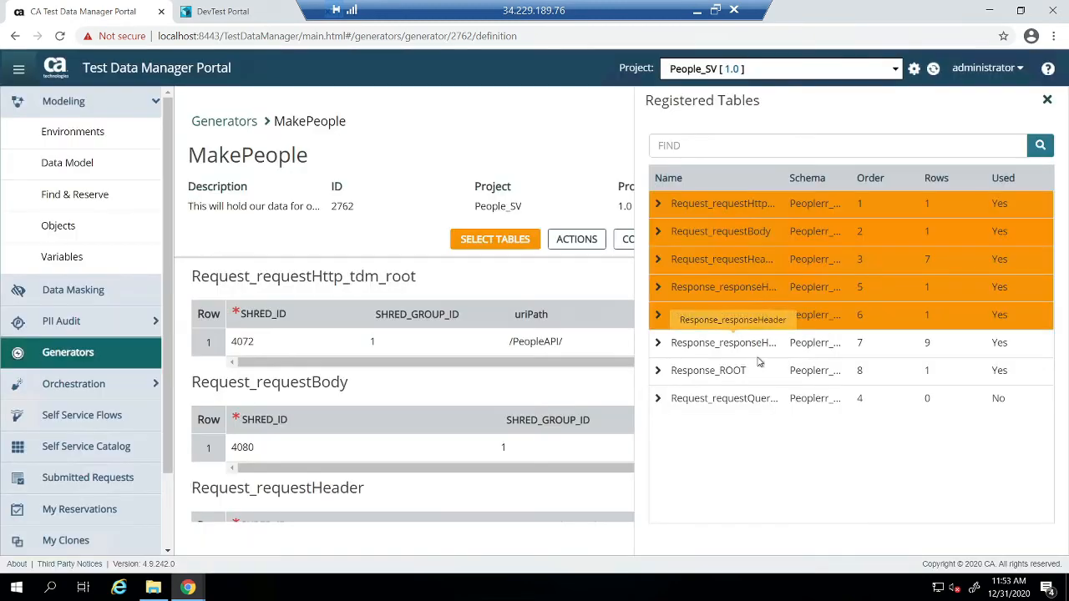
left_click(765, 342)
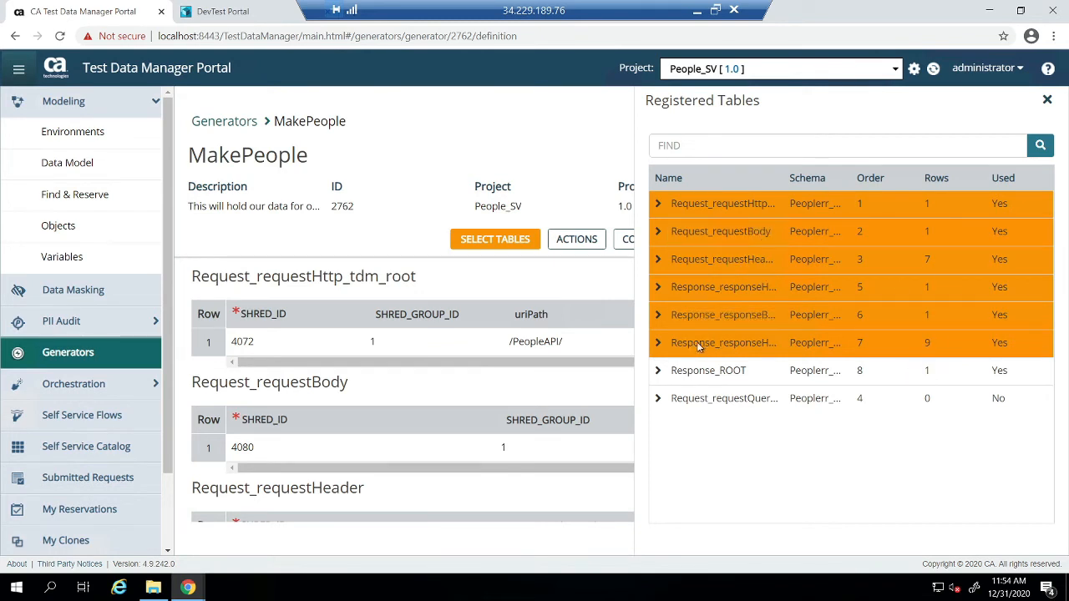
left_click(738, 373)
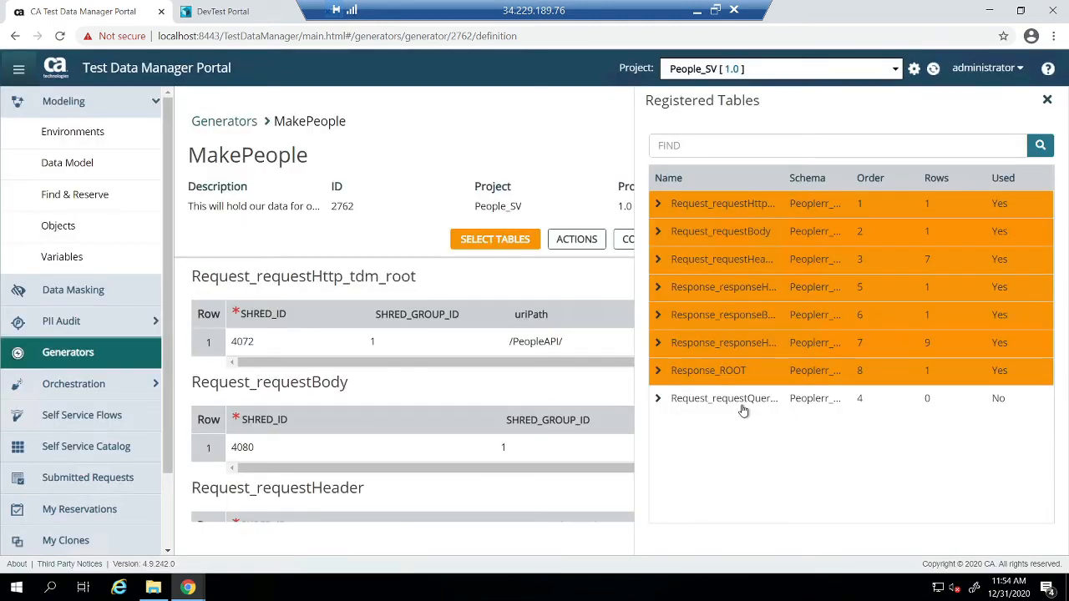
left_click(743, 407)
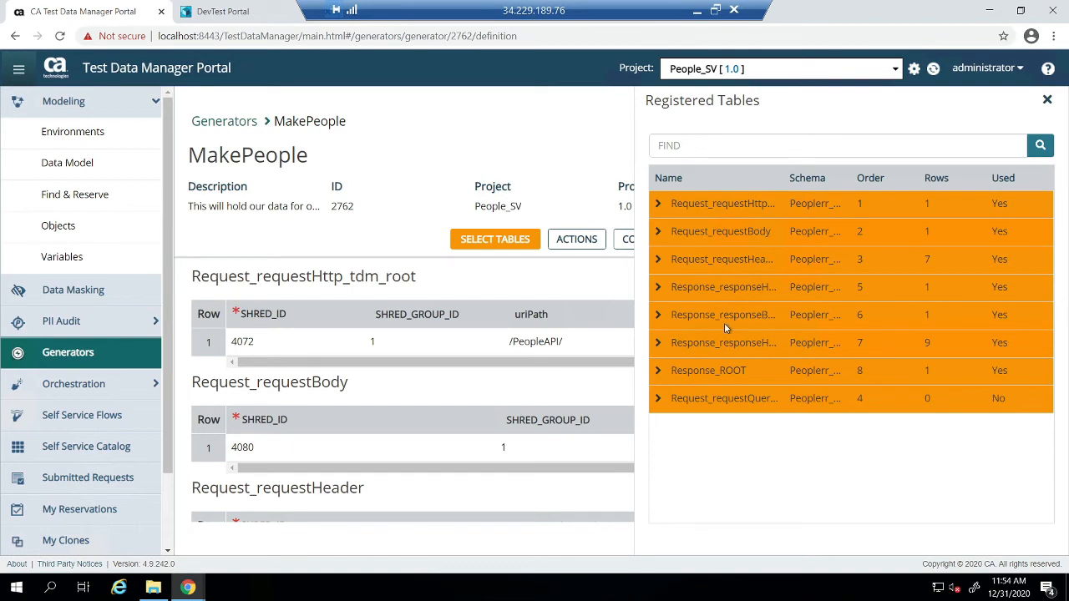
left_click(575, 141)
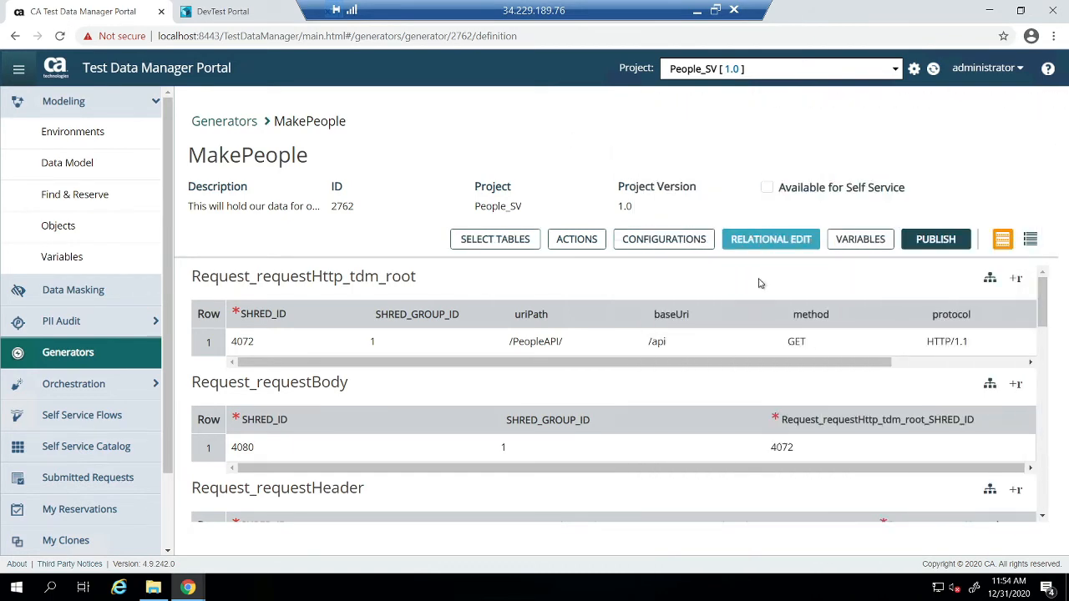
Examine the imported rows in the generator's request and response tables, including the name and title columns of Response_ROOT.
scroll(563, 381, "down", 4)
scroll(720, 445, "down", 1)
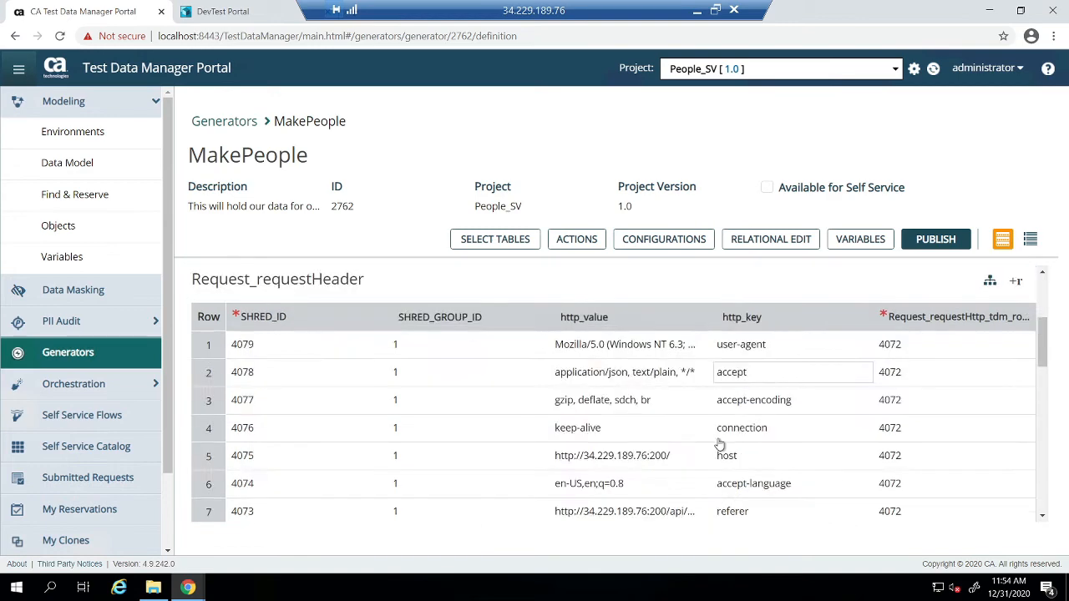
scroll(720, 445, "down", 8)
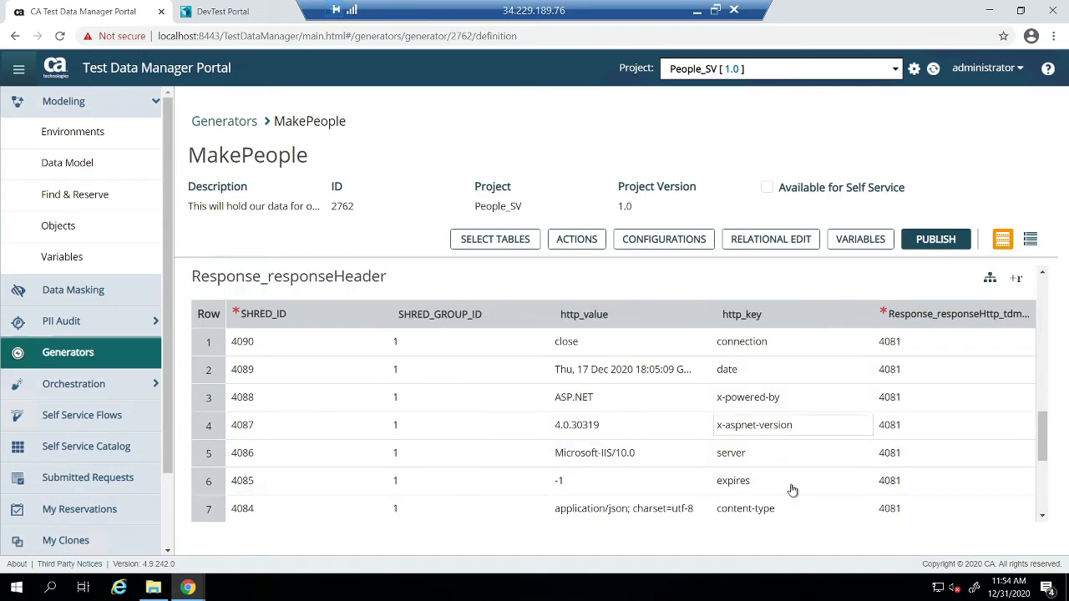
scroll(778, 487, "down", 3)
left_click_drag(478, 436, 710, 460)
left_click(808, 418)
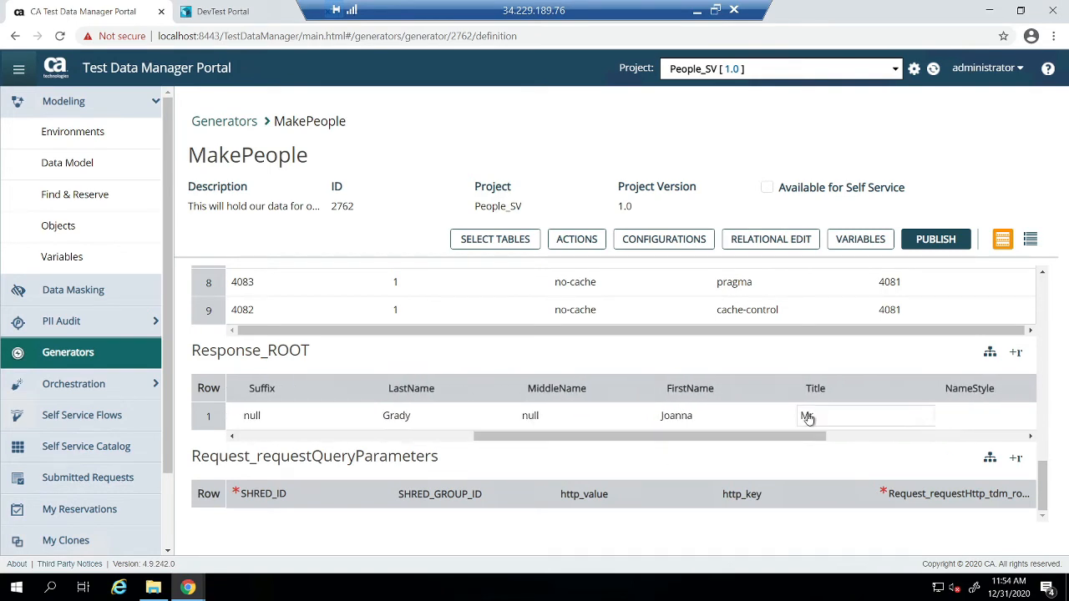
scroll(794, 417, "down", 6)
Run a relational edit on MakePeople with Make All Children References and Make All Parents default enabled, and accept its results.
left_click(800, 245)
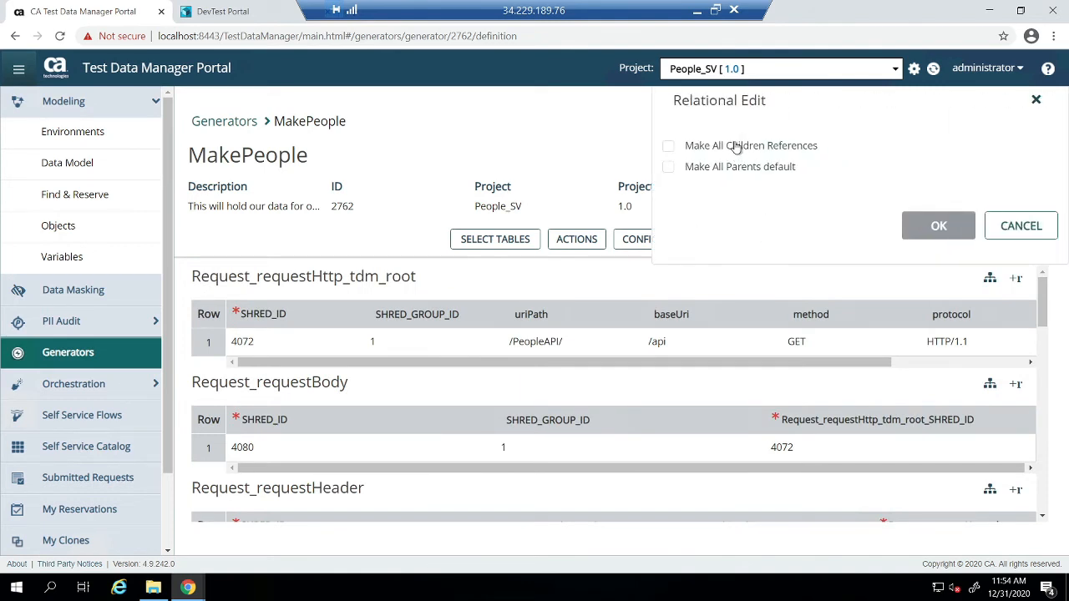
left_click(735, 147)
left_click(716, 166)
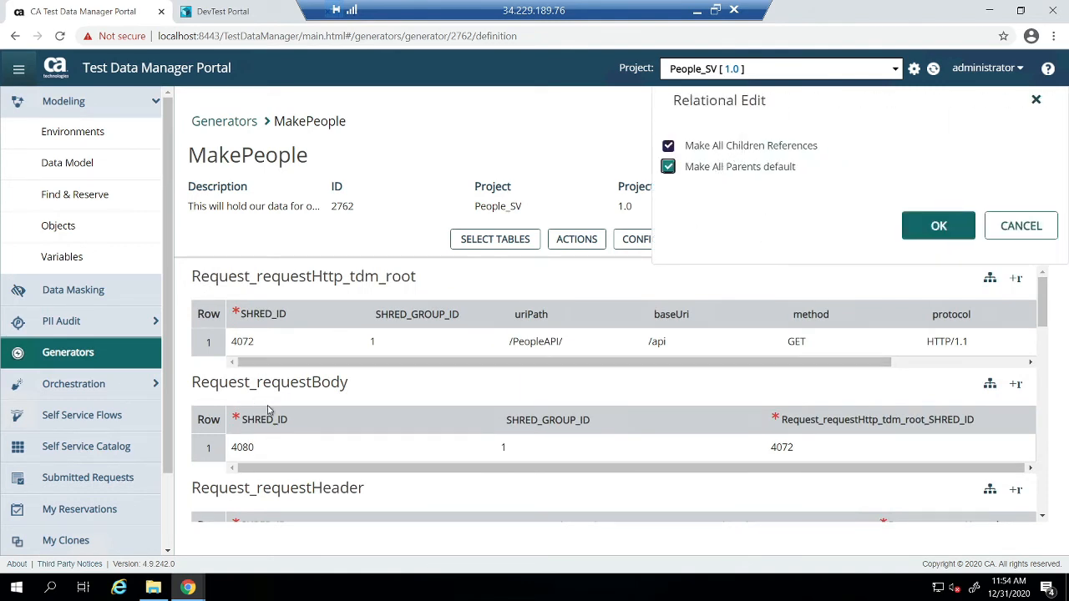
left_click(949, 237)
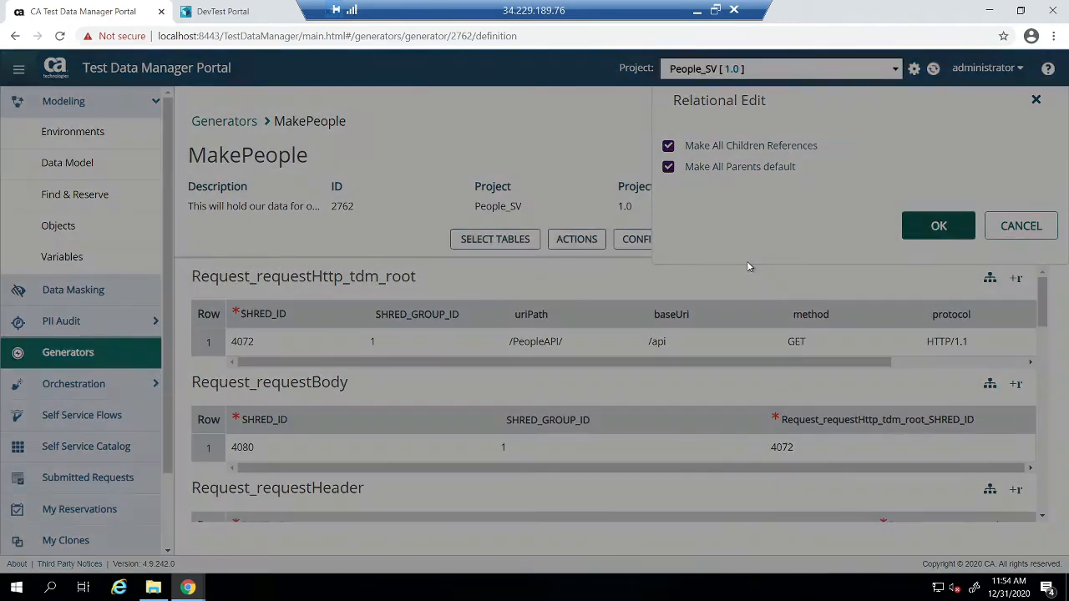
scroll(501, 294, "down", 2)
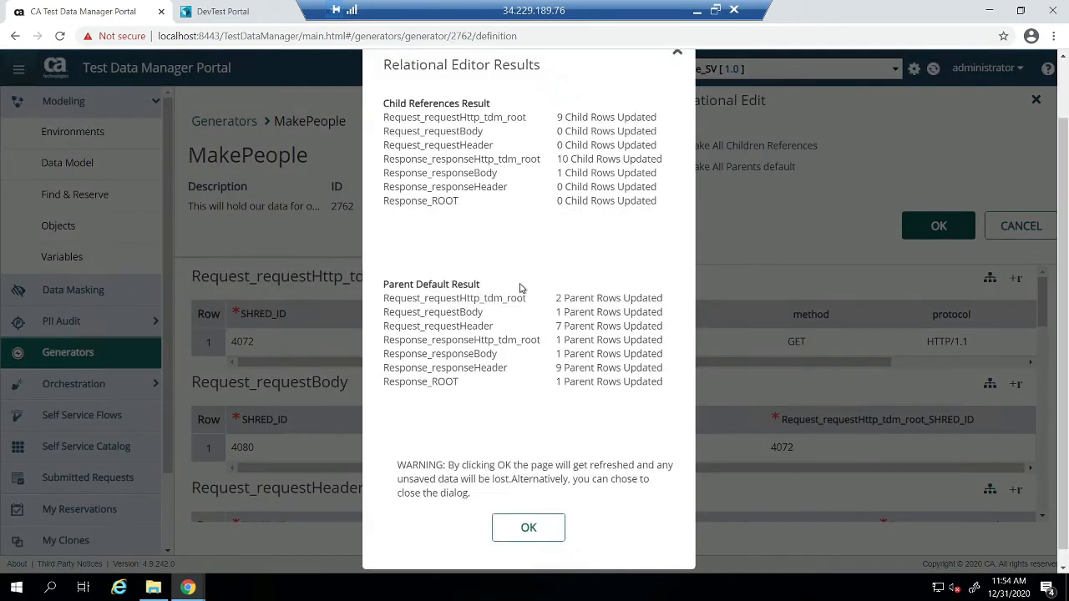
left_click(527, 515)
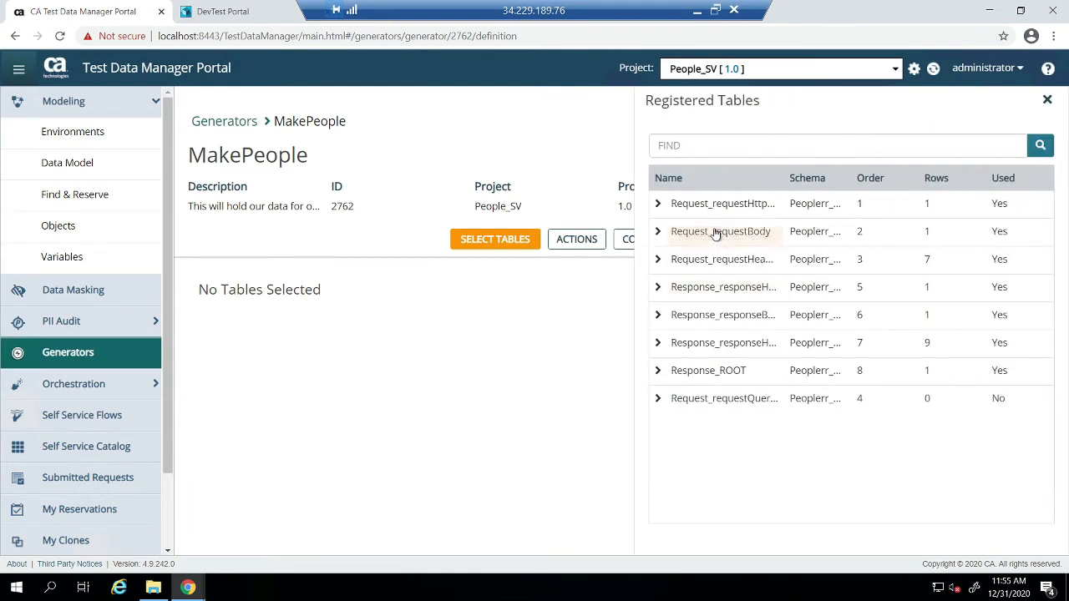
Select all eight registered request and response tables so the MakePeople generator displays their rows.
left_click(729, 209)
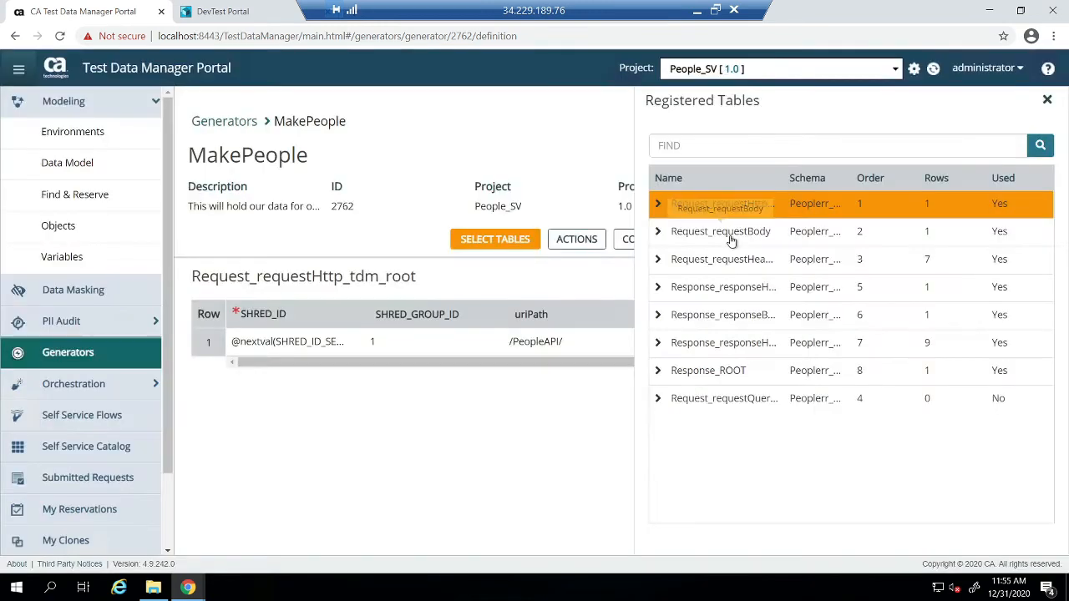
left_click(730, 234)
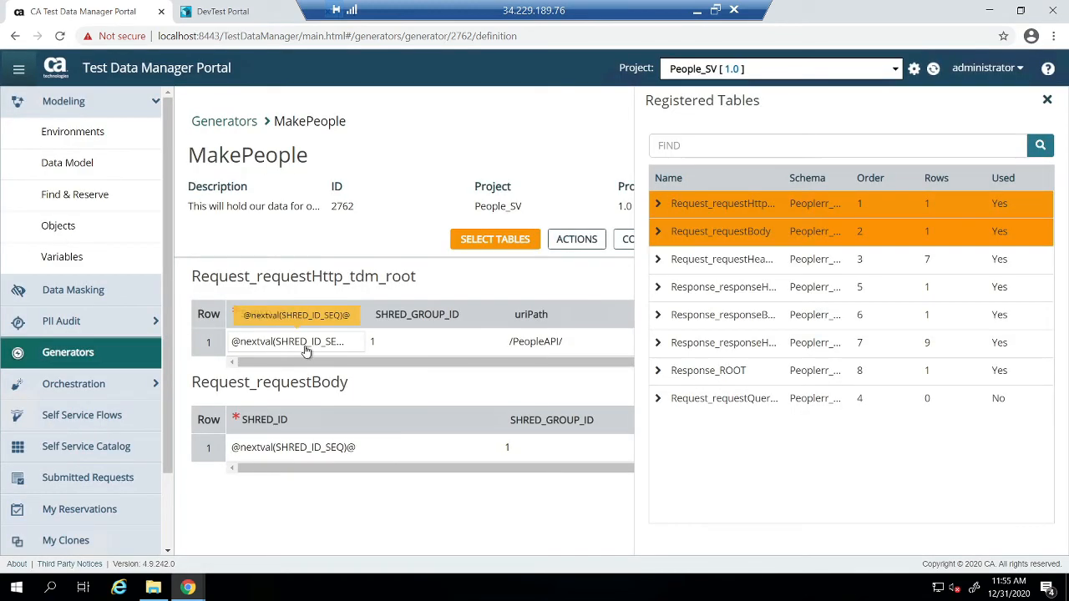
left_click(749, 267)
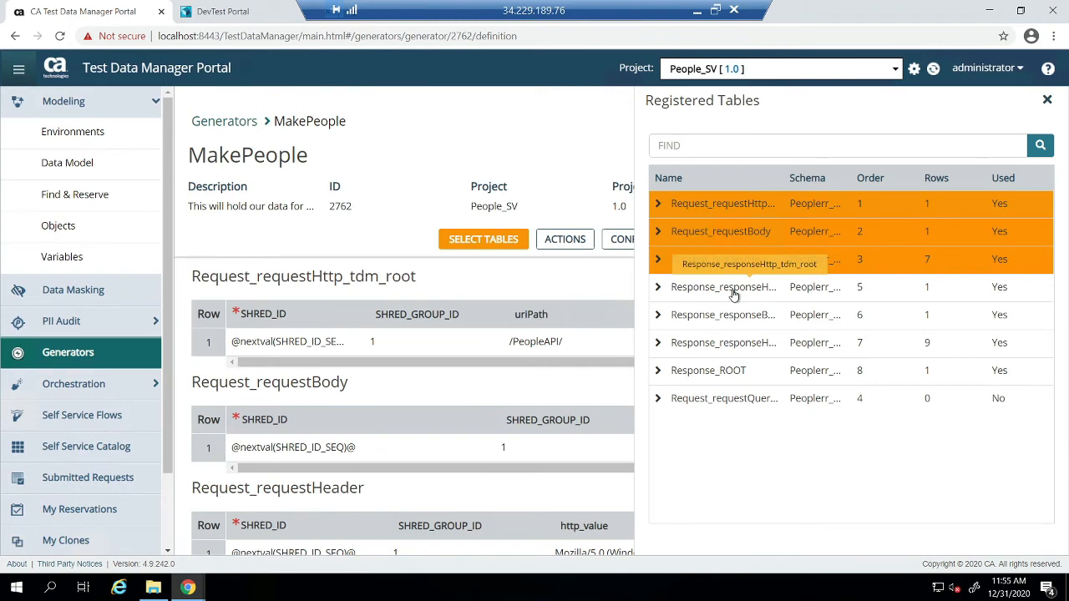
left_click(733, 290)
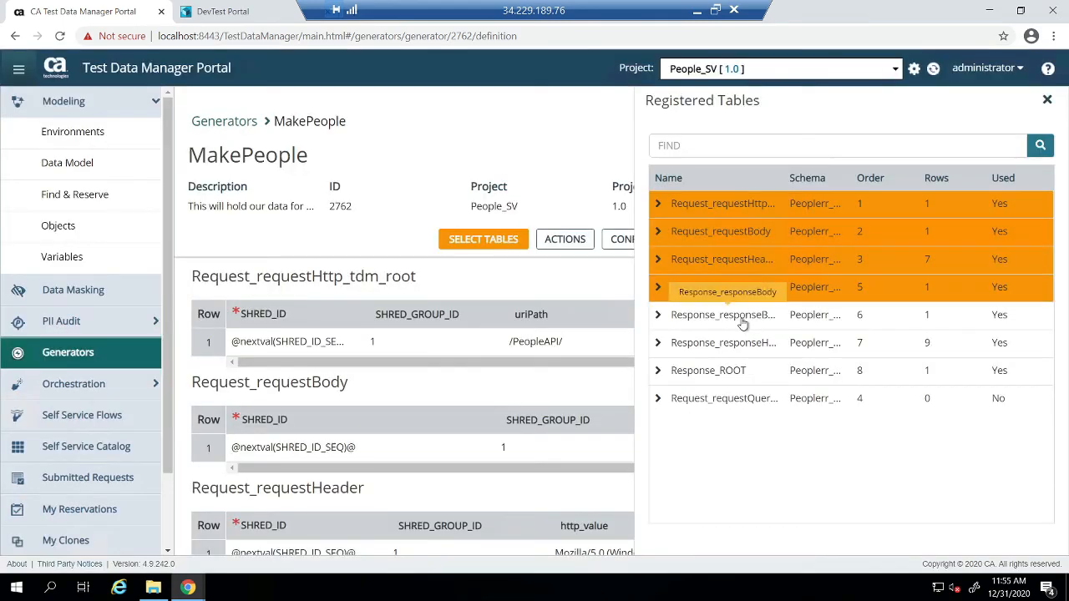
left_click(739, 315)
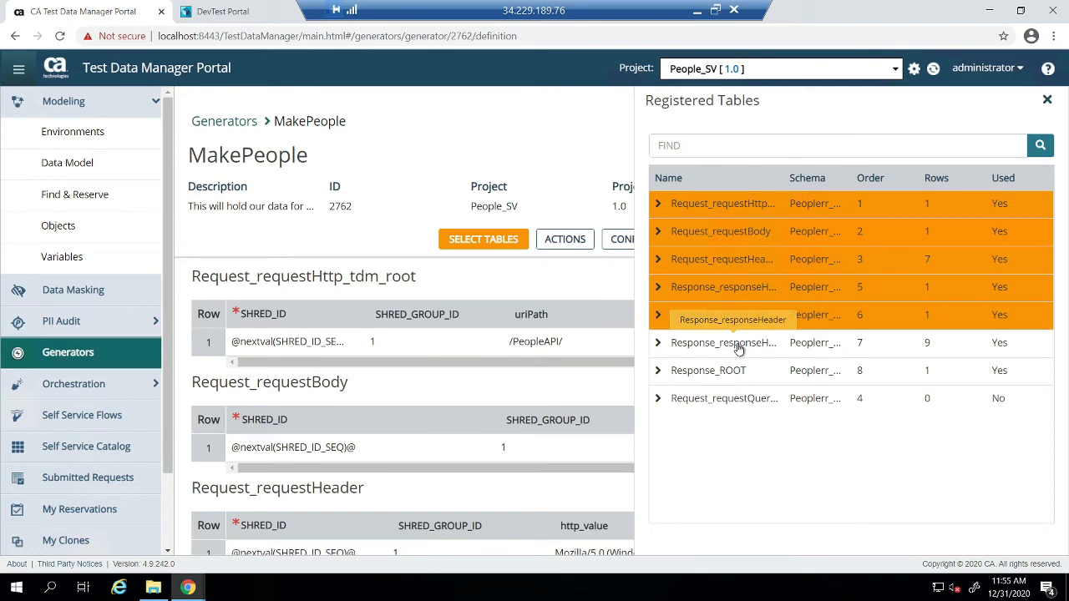
left_click(738, 349)
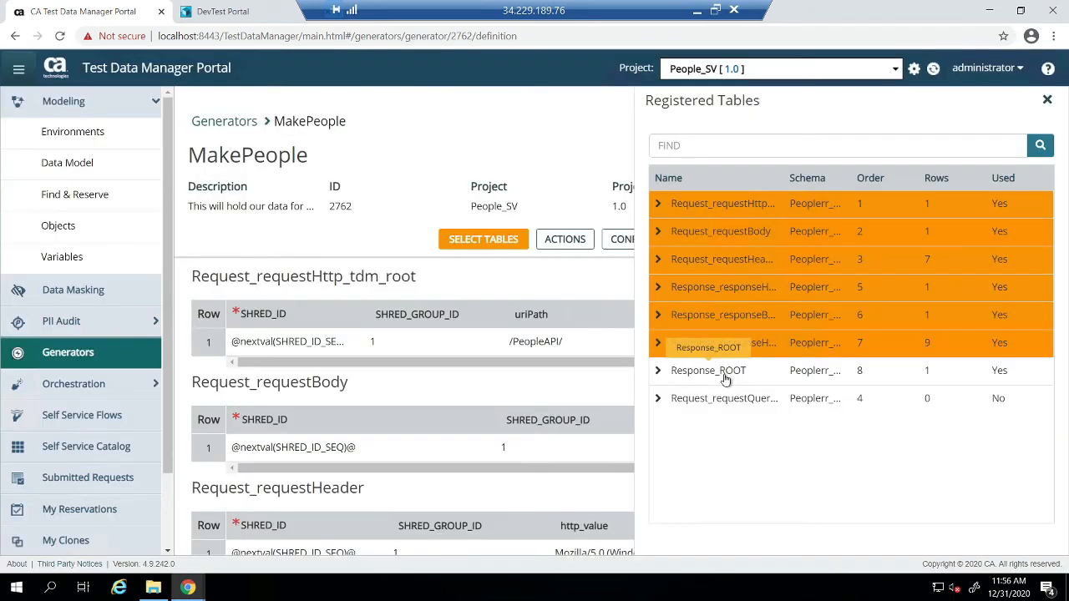
left_click(723, 374)
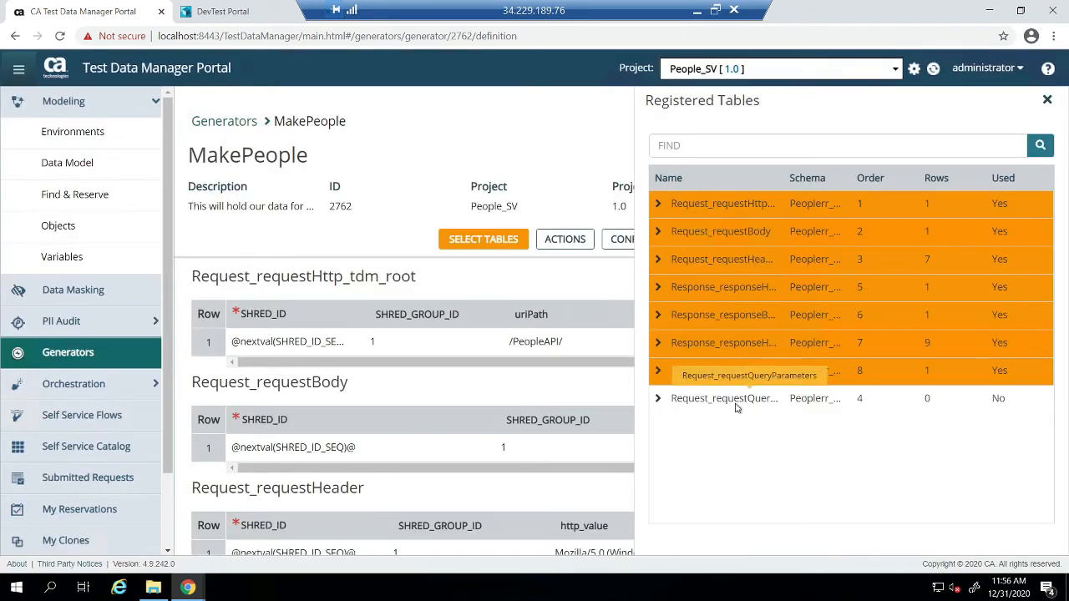
left_click(736, 399)
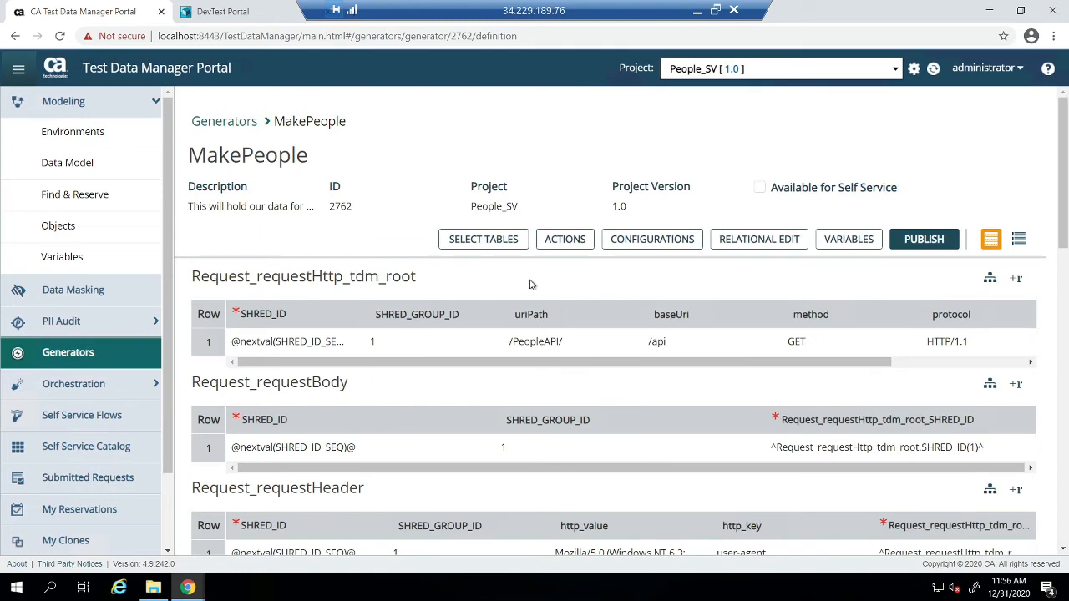
Open the Data Painter for the LastName value in Response_ROOT and clear its existing content.
scroll(652, 384, "down", 3)
scroll(650, 392, "down", 10)
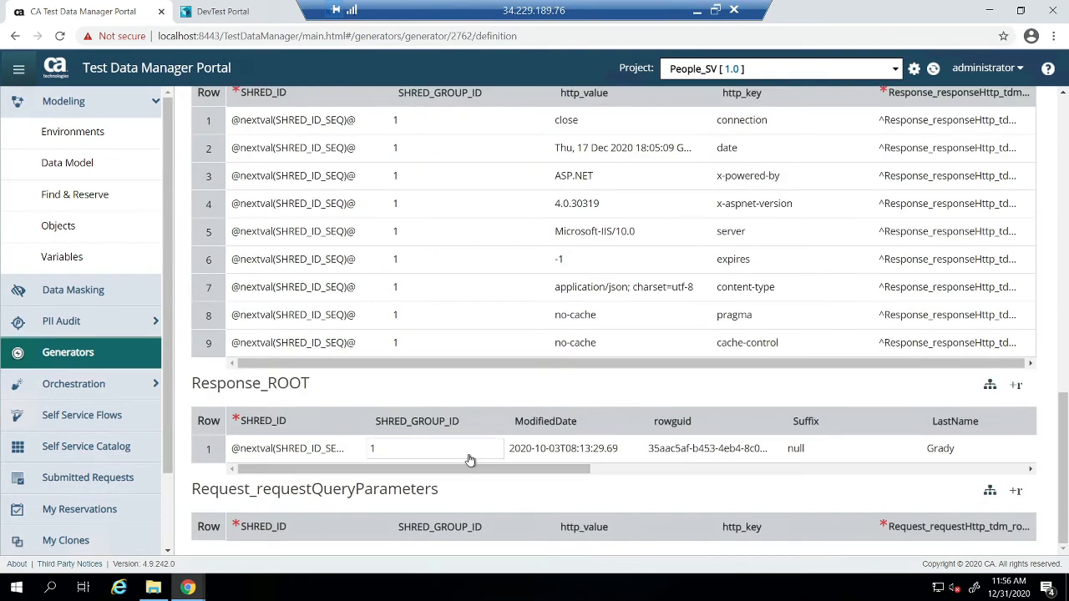
left_click_drag(513, 470, 646, 469)
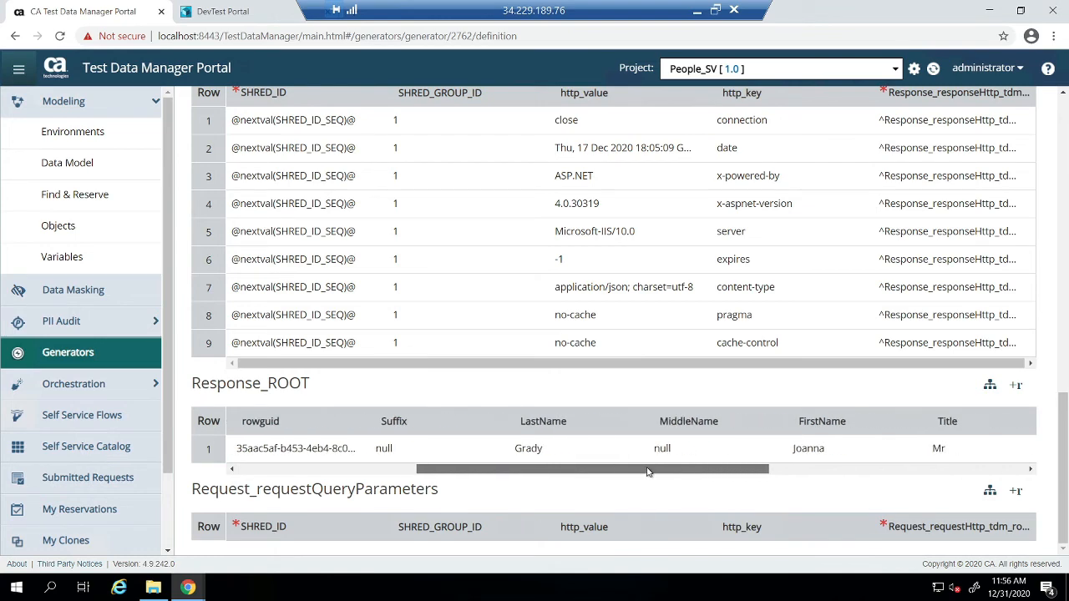
double_click(558, 449)
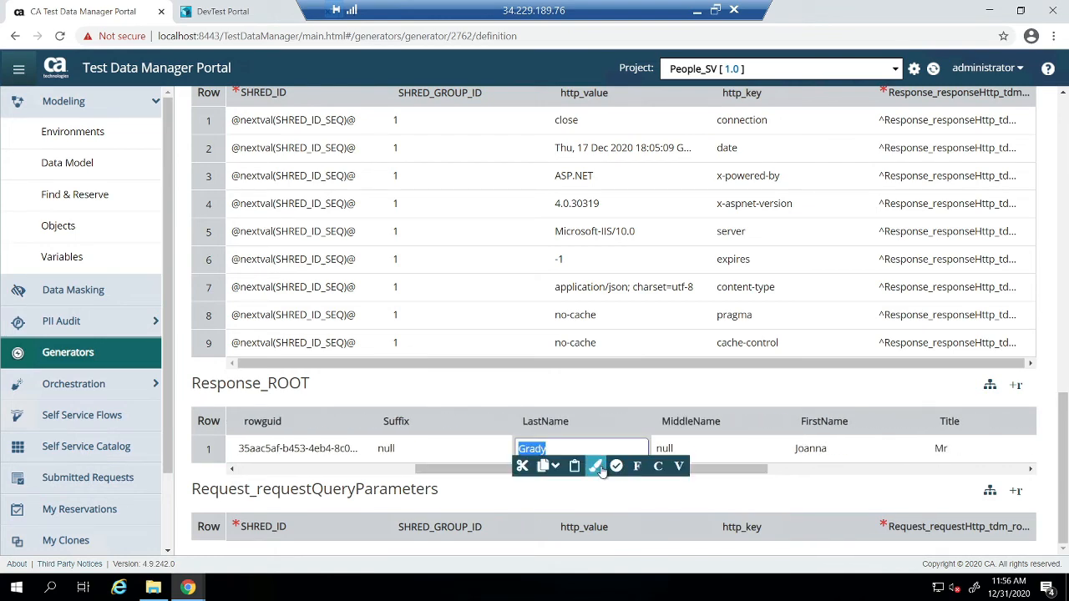
left_click(594, 466)
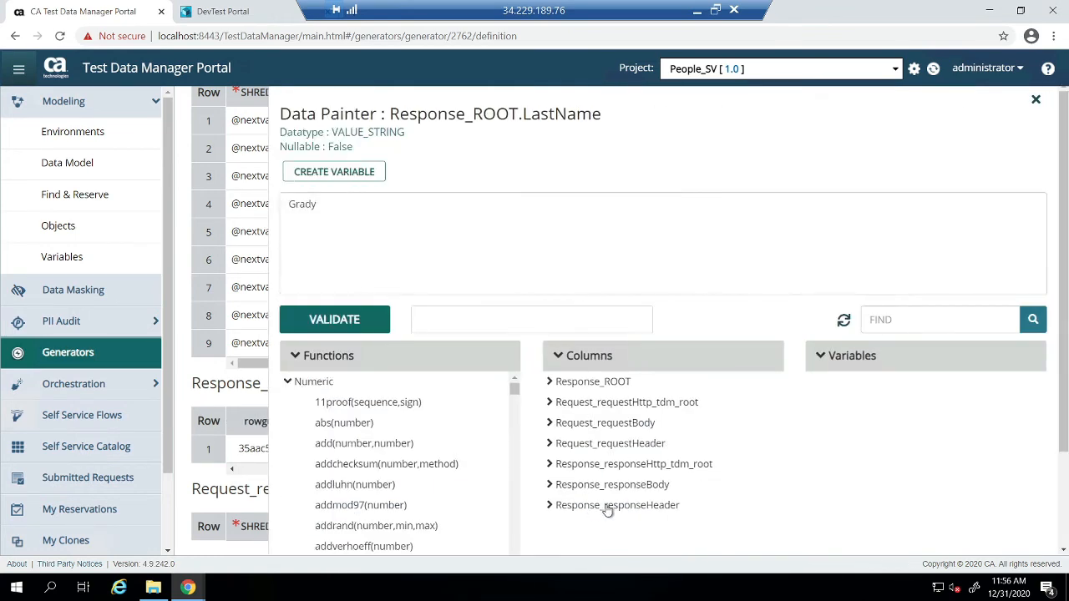
mouse_move(315, 203)
left_mouse_down()
mouse_move(298, 222)
mouse_move(284, 214)
left_mouse_up()
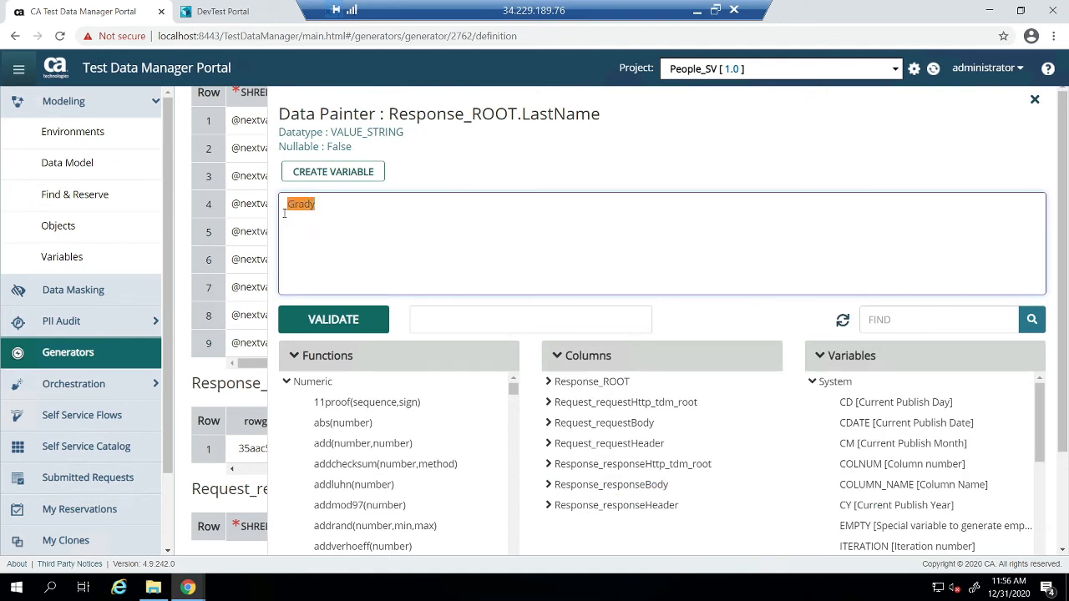
key("BackSpace")
left_click(288, 383)
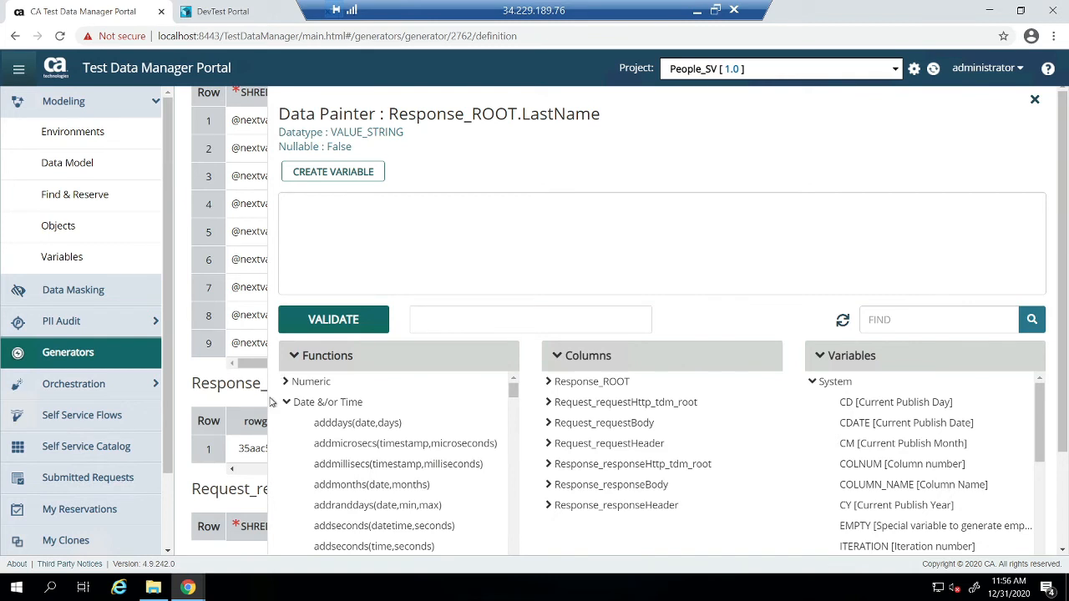
left_click(287, 404)
left_click(286, 422)
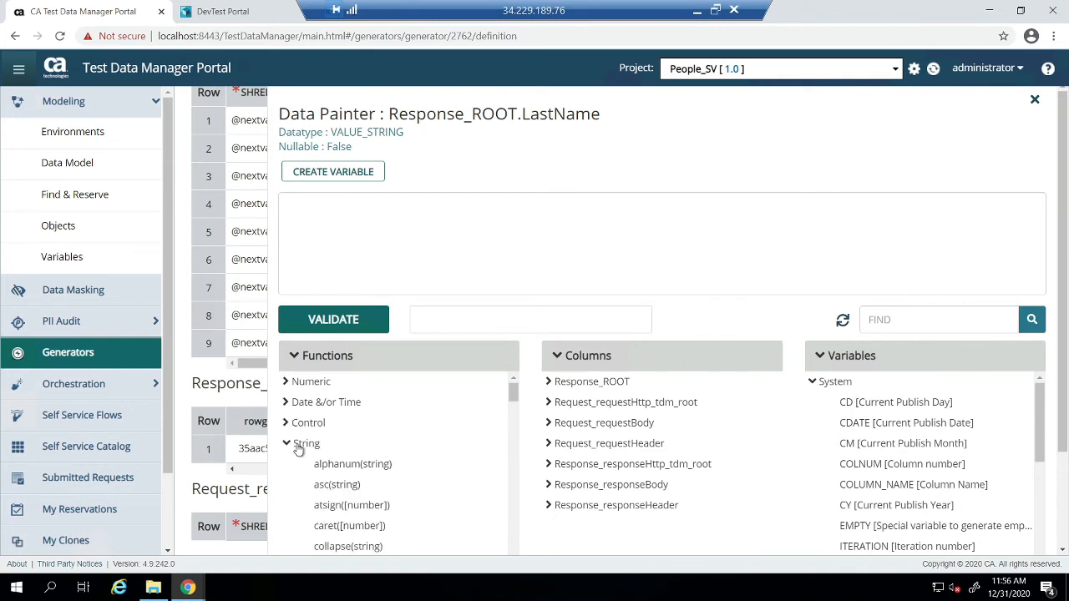
left_click(287, 444)
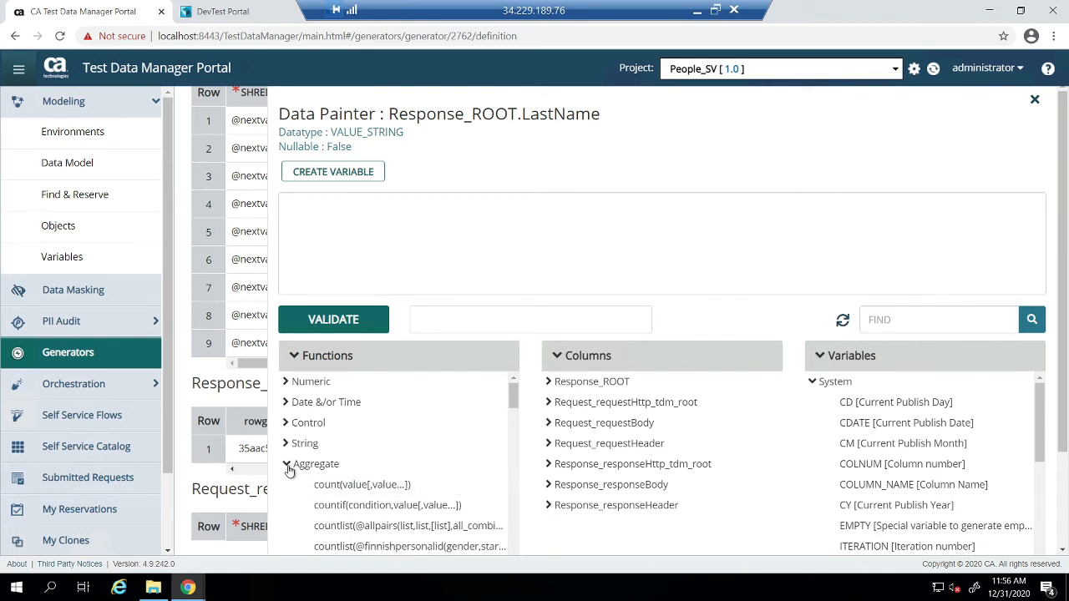
left_click(287, 464)
left_click(288, 485)
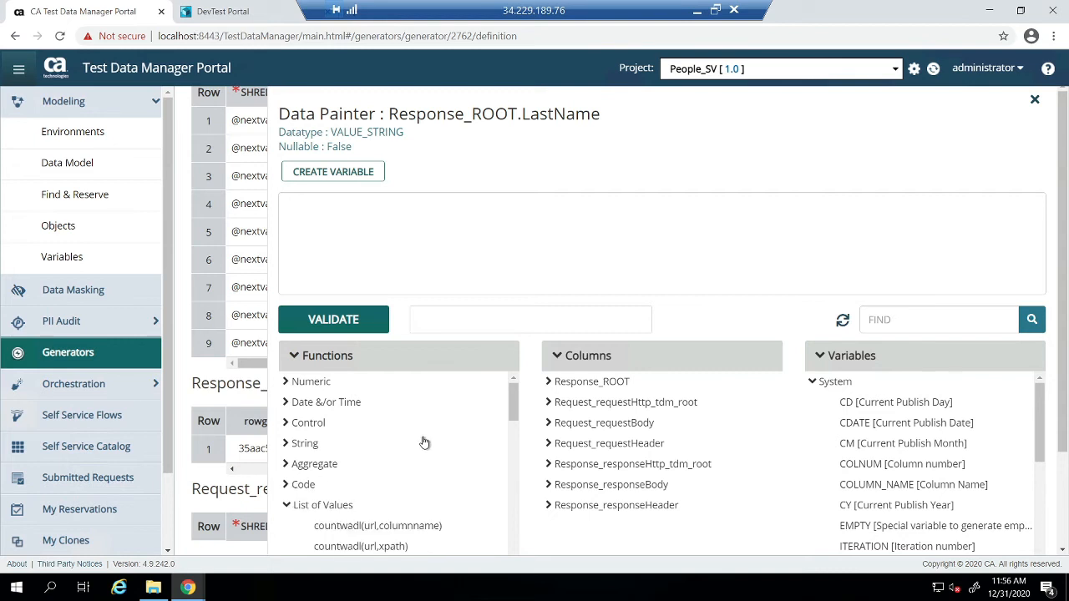
scroll(410, 456, "down", 2)
scroll(410, 456, "down", 1)
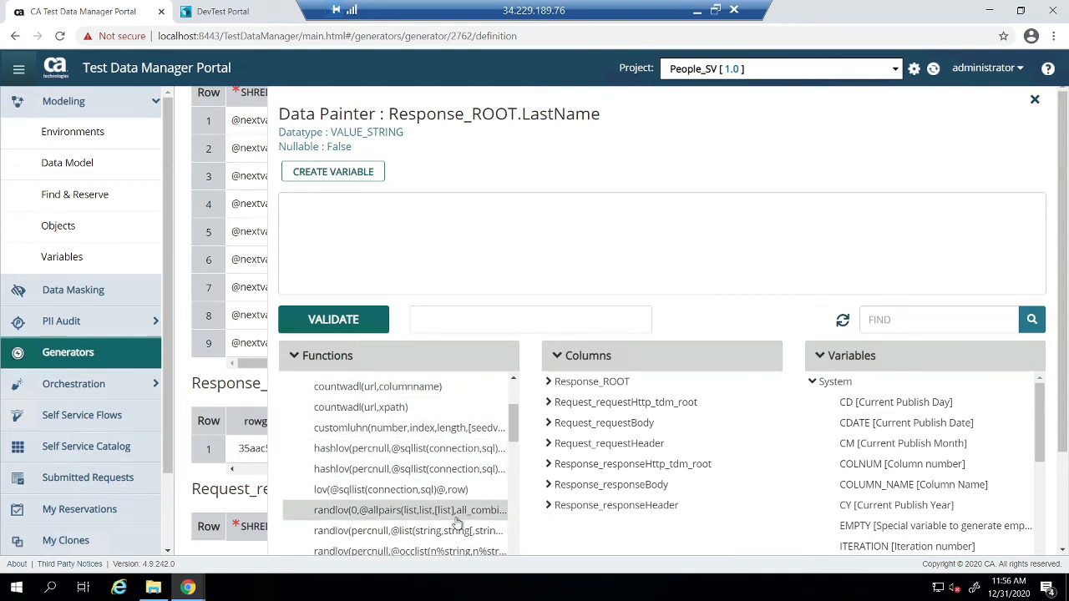
scroll(457, 506, "down", 1)
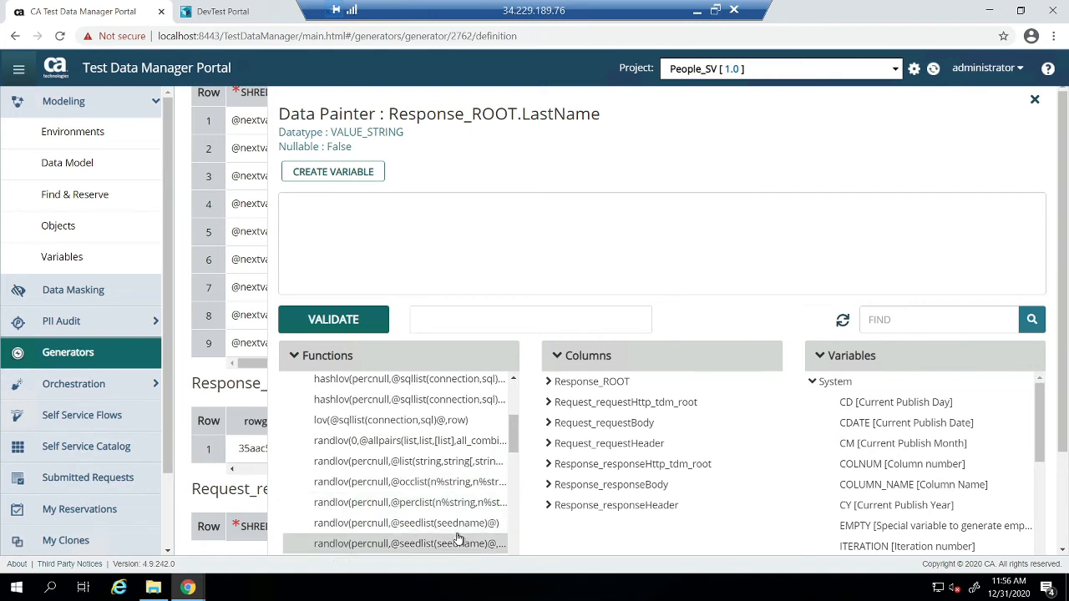
left_click(457, 523)
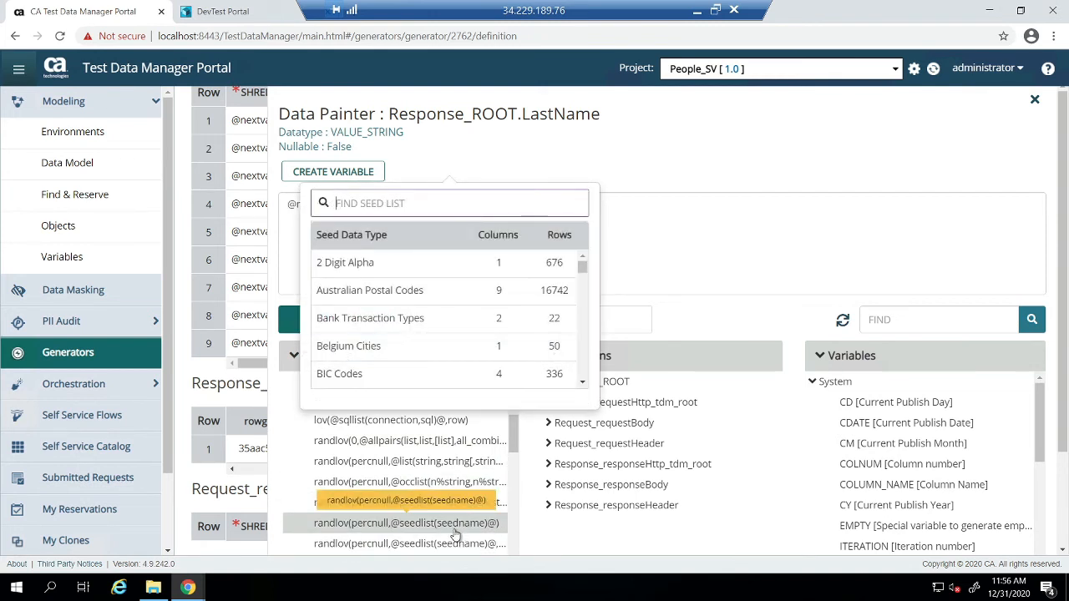
type("last")
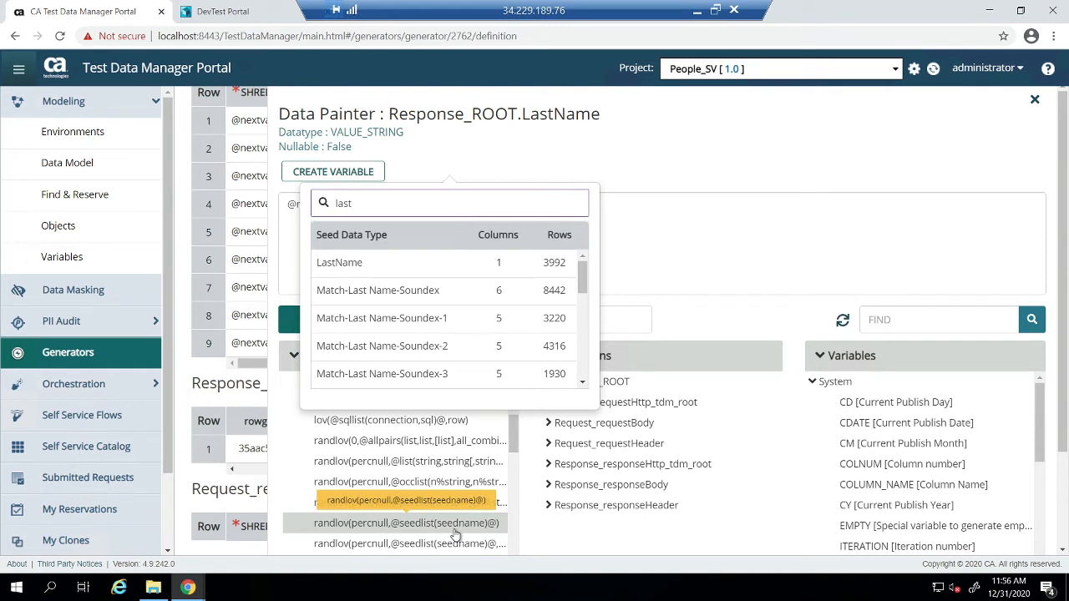
key("Return")
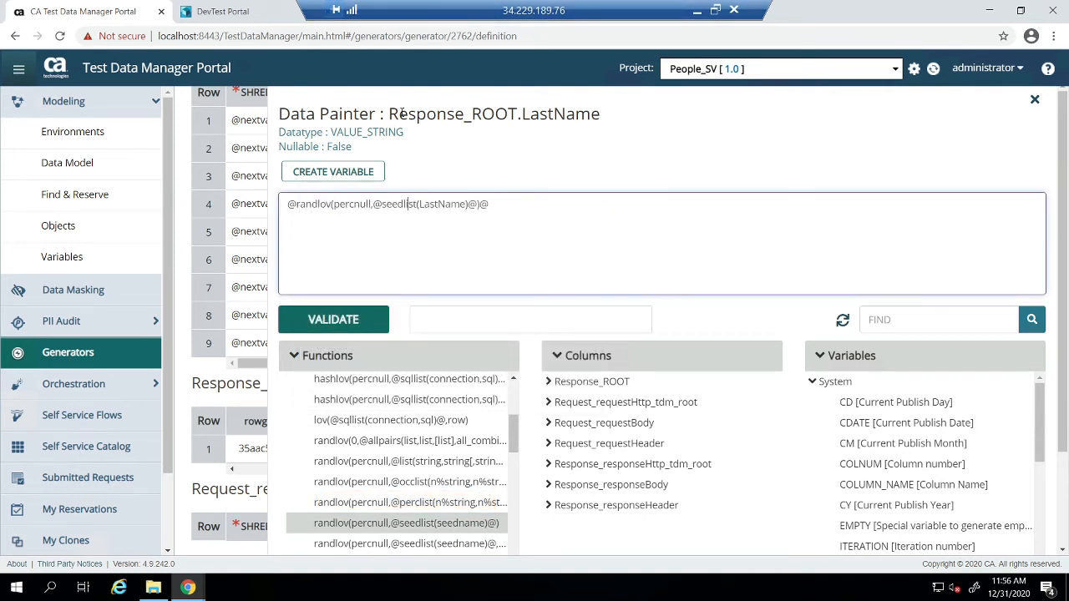
Replace the percnull argument in the LastName expression with 0.
key("shift+Left")
key("shift+Left")
key("shift+Left")
key("shift+Left")
type("0")
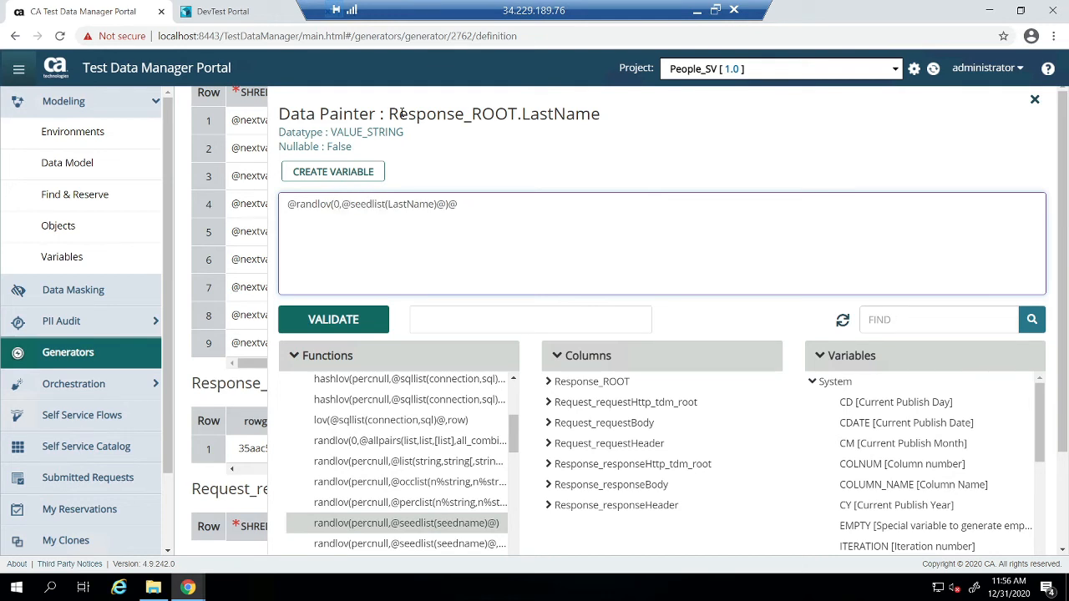
key("ctrl+a")
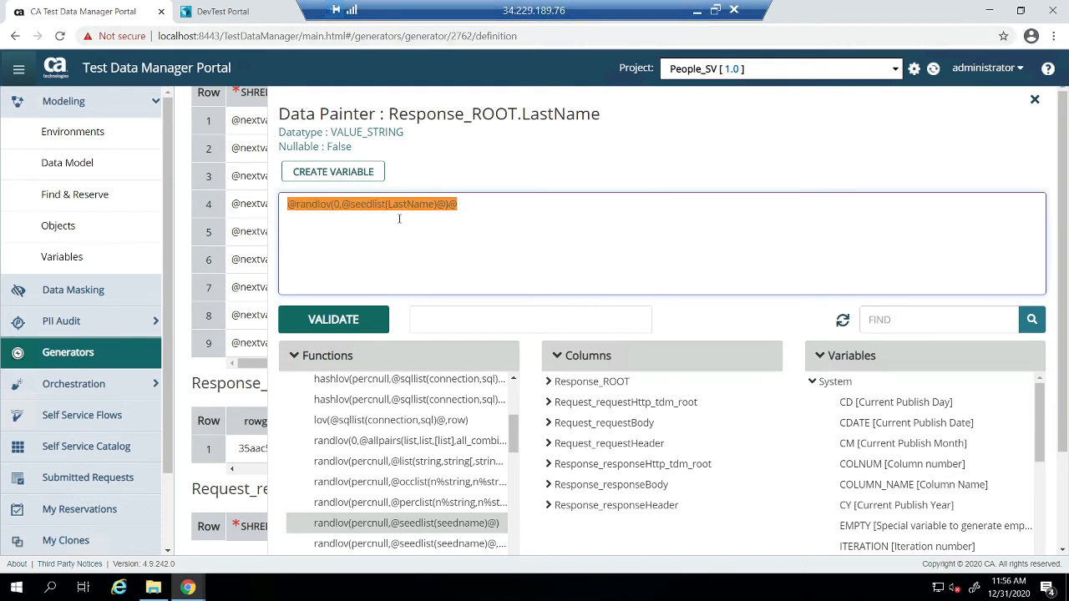
right_click(406, 206)
left_click(448, 262)
scroll(1066, 308, "down", 5)
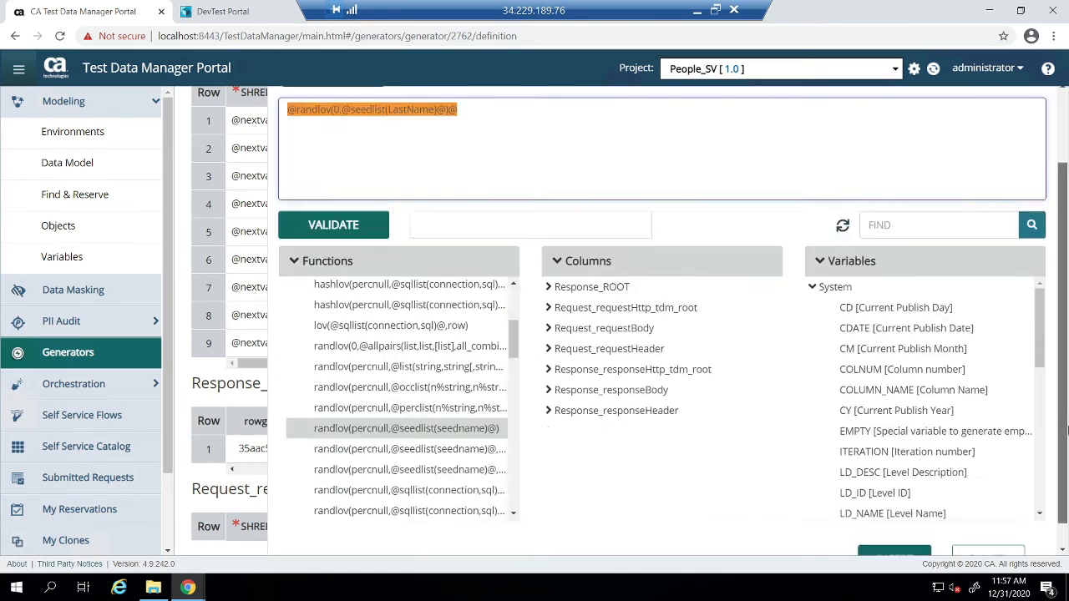
left_click(907, 539)
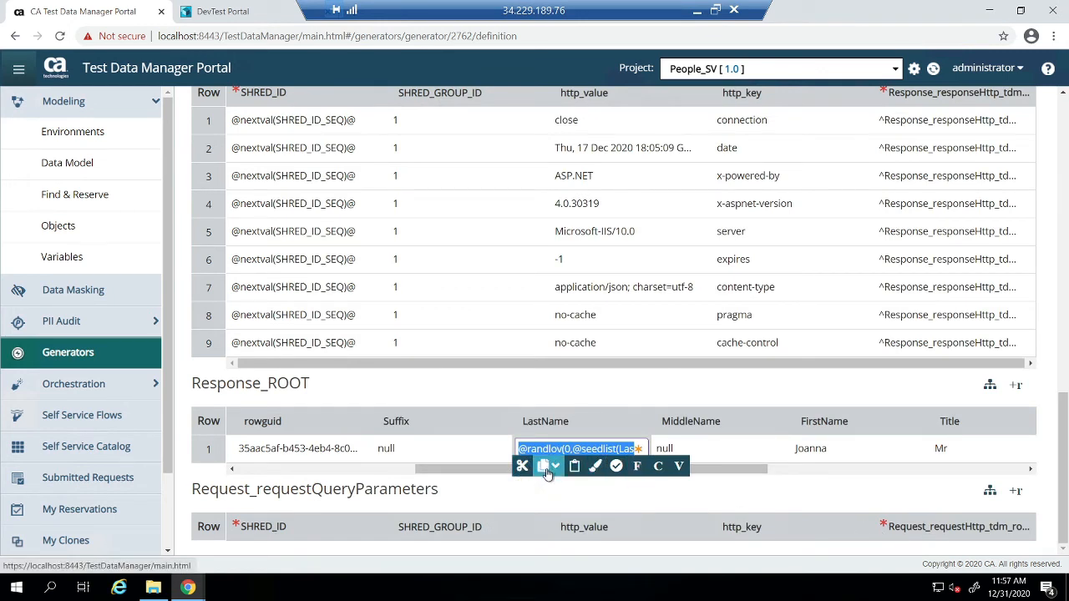
Paste the copied expression over the FirstName value in Response_ROOT and change its seed list to FirstName.
left_click(835, 450)
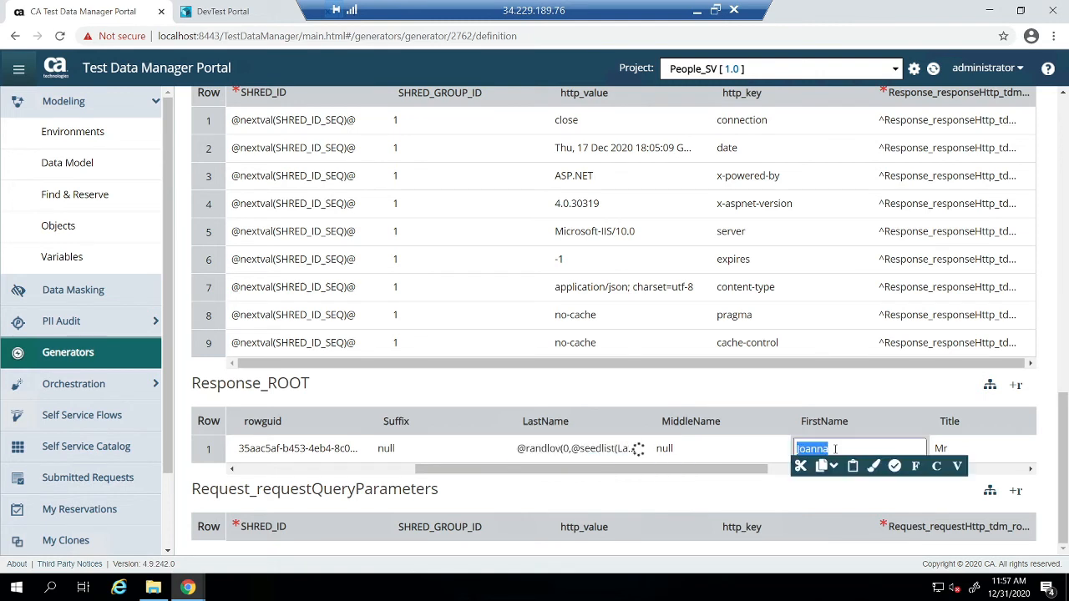
right_click(835, 449)
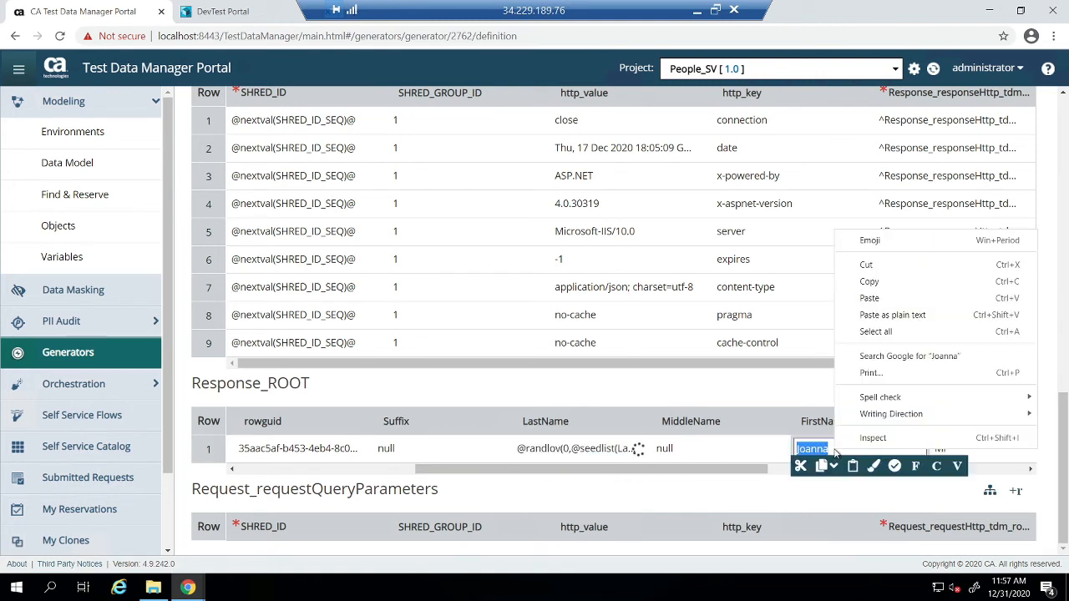
left_click(872, 298)
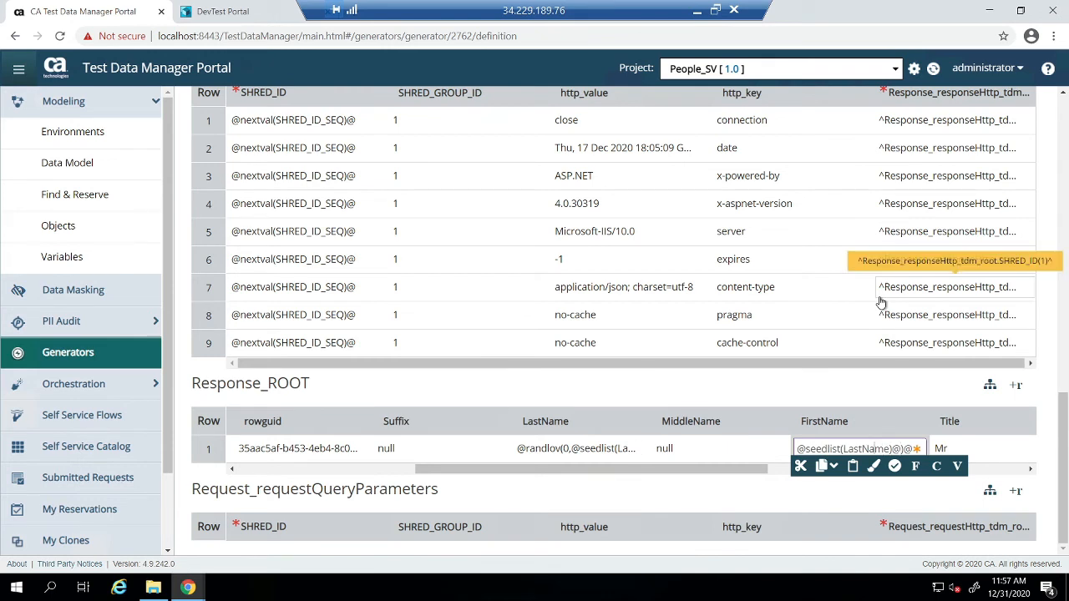
key("shift+Left")
key("shift+Left")
key("shift+Left")
type("First")
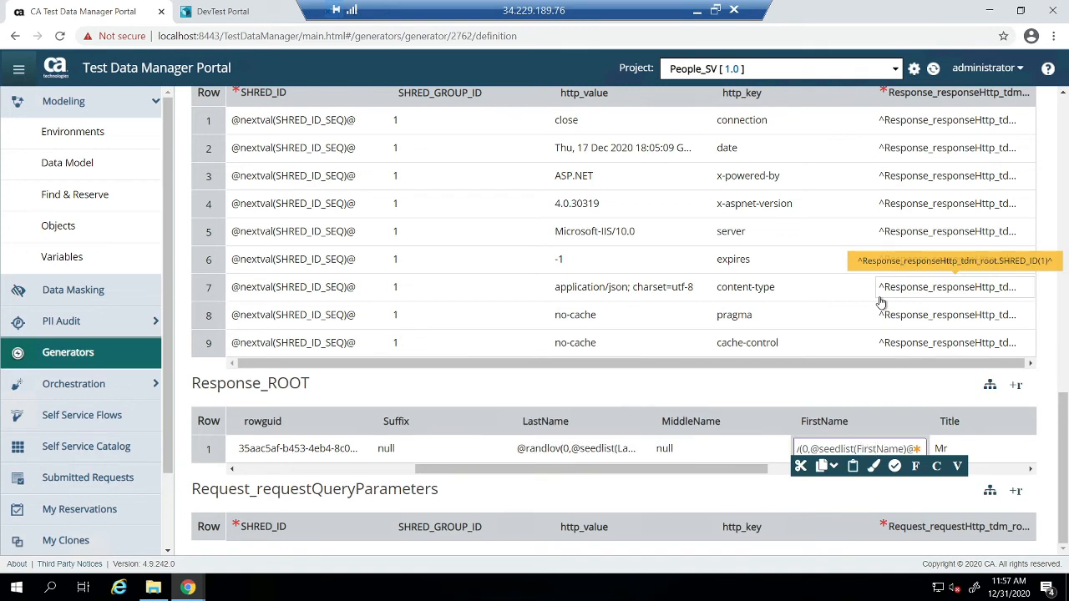
left_click(821, 499)
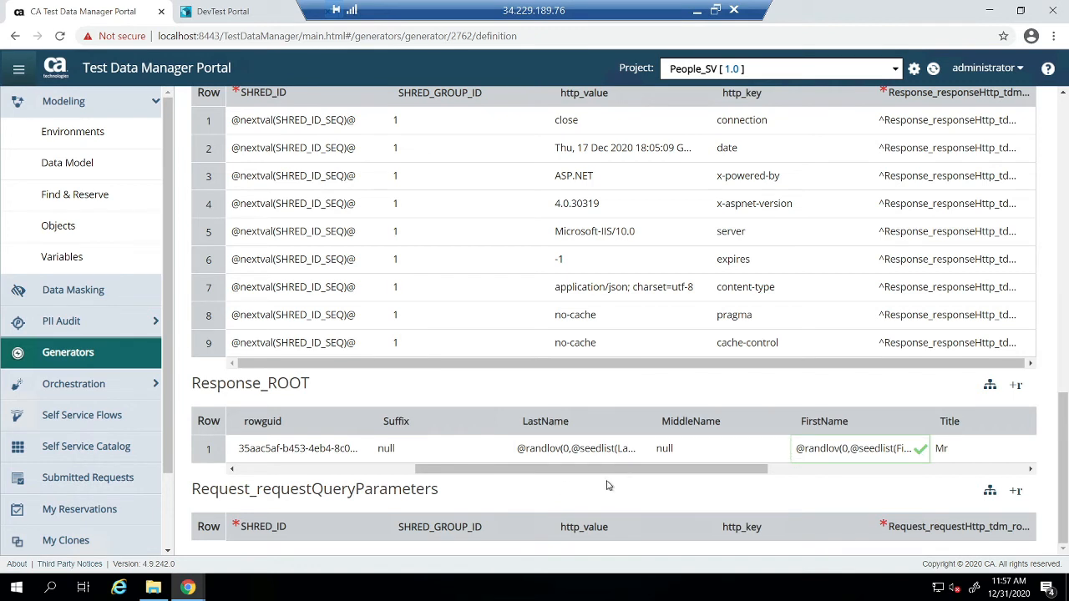
left_click_drag(620, 472, 899, 489)
left_click_drag(832, 493, 646, 491)
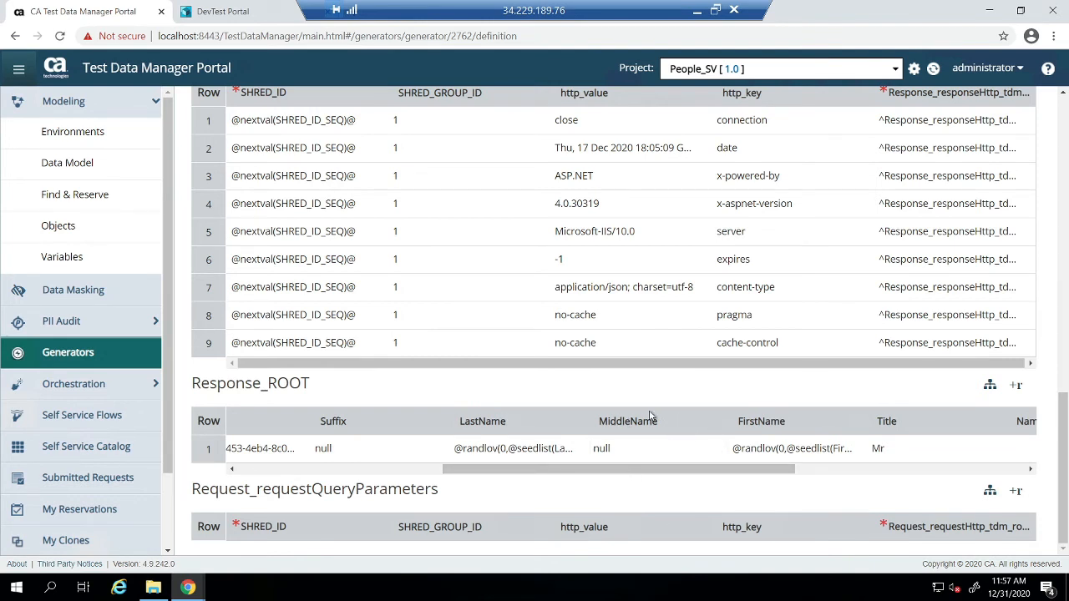
left_click_drag(565, 469, 454, 486)
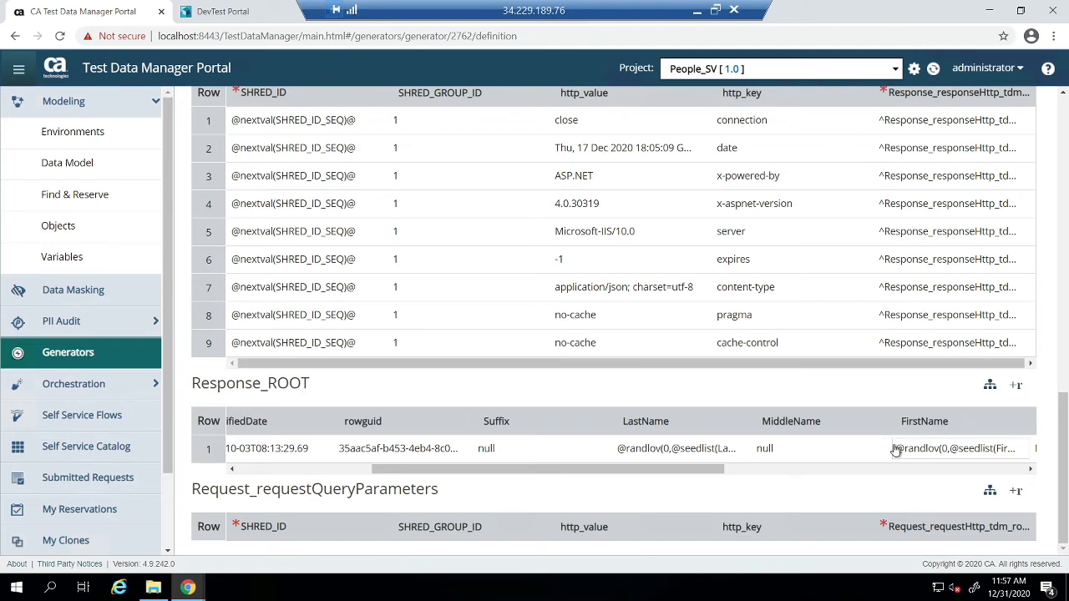
Open the People_rr object and delete the data in all of its derived tables.
left_click(76, 231)
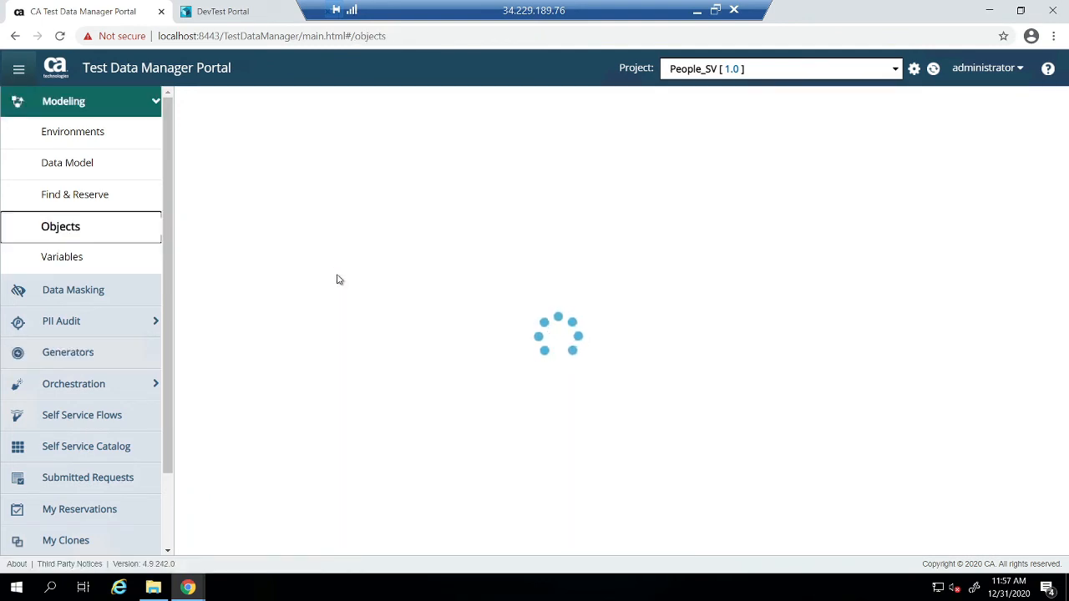
left_click(330, 259)
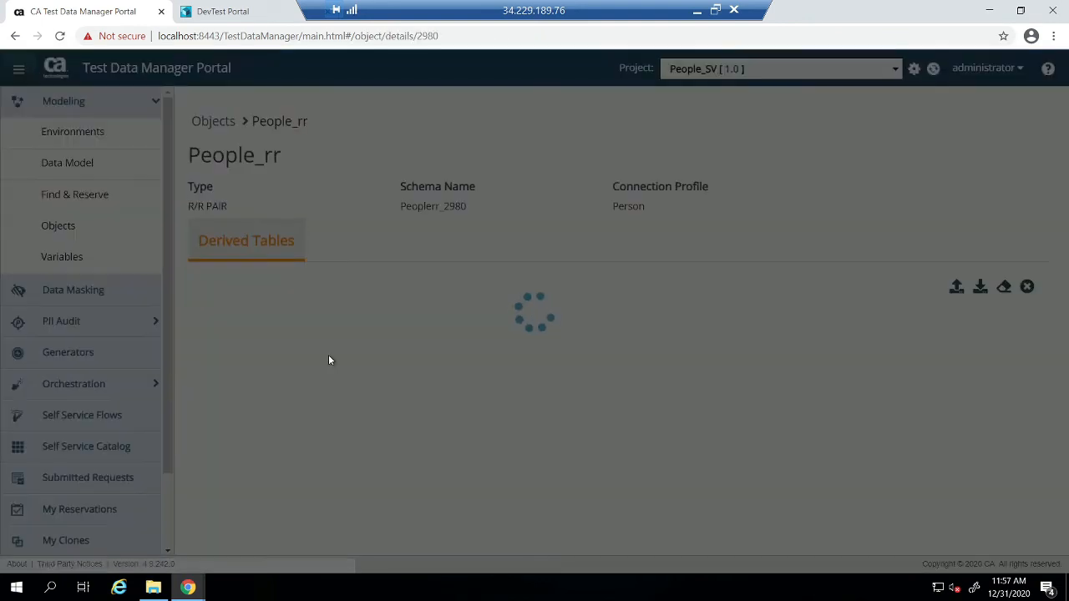
left_click(213, 10)
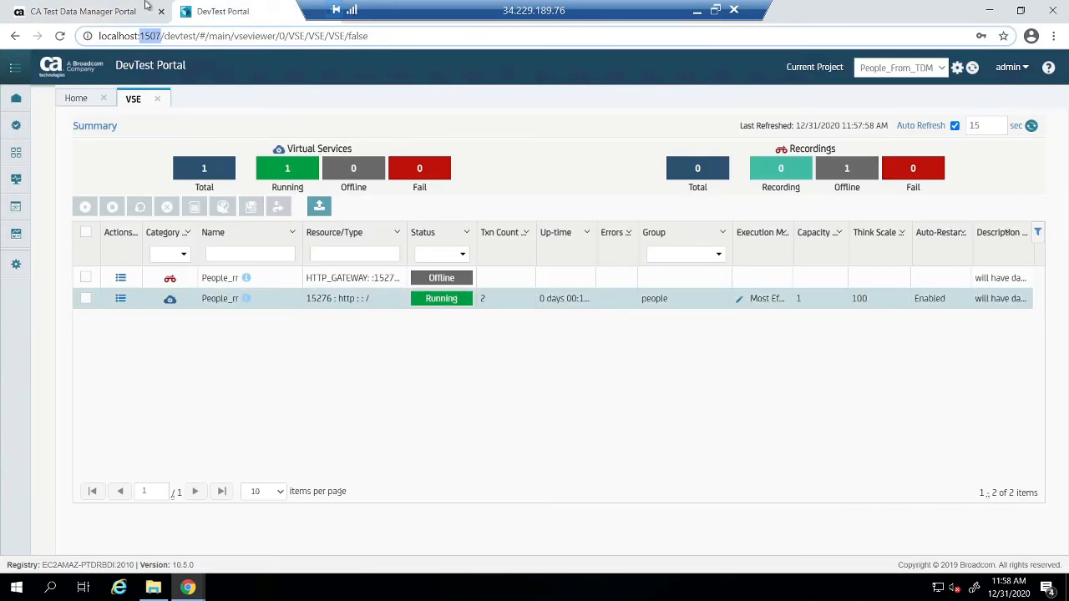
left_click(121, 10)
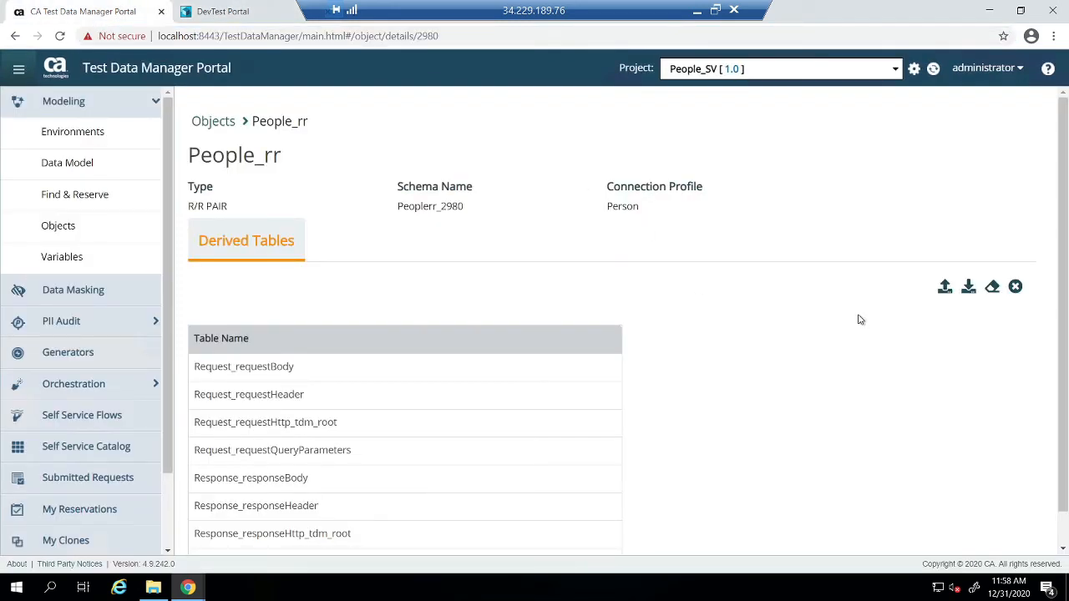
left_click(991, 288)
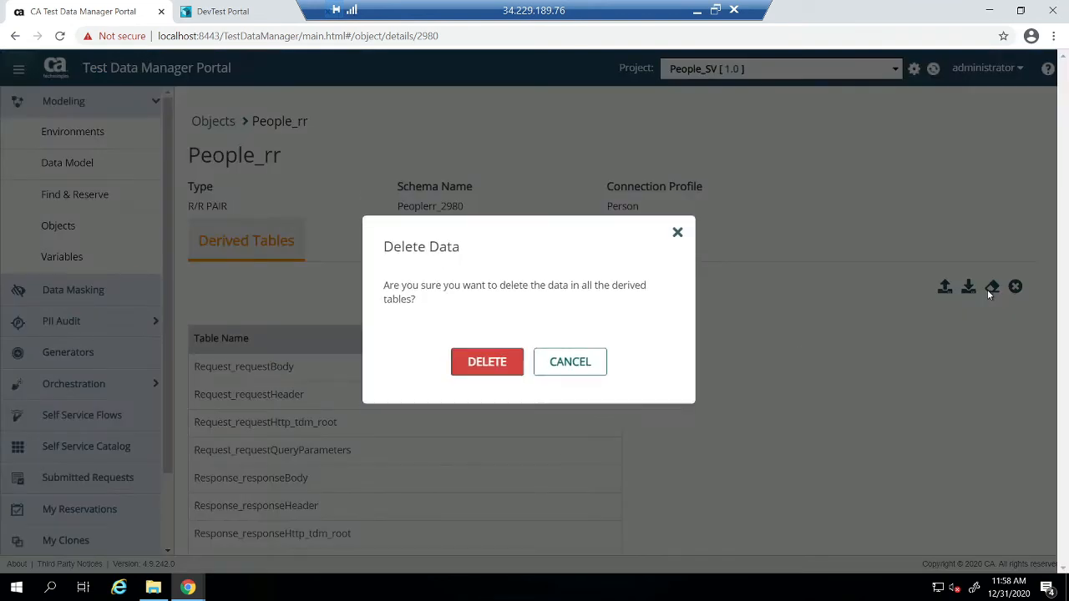
left_click(517, 367)
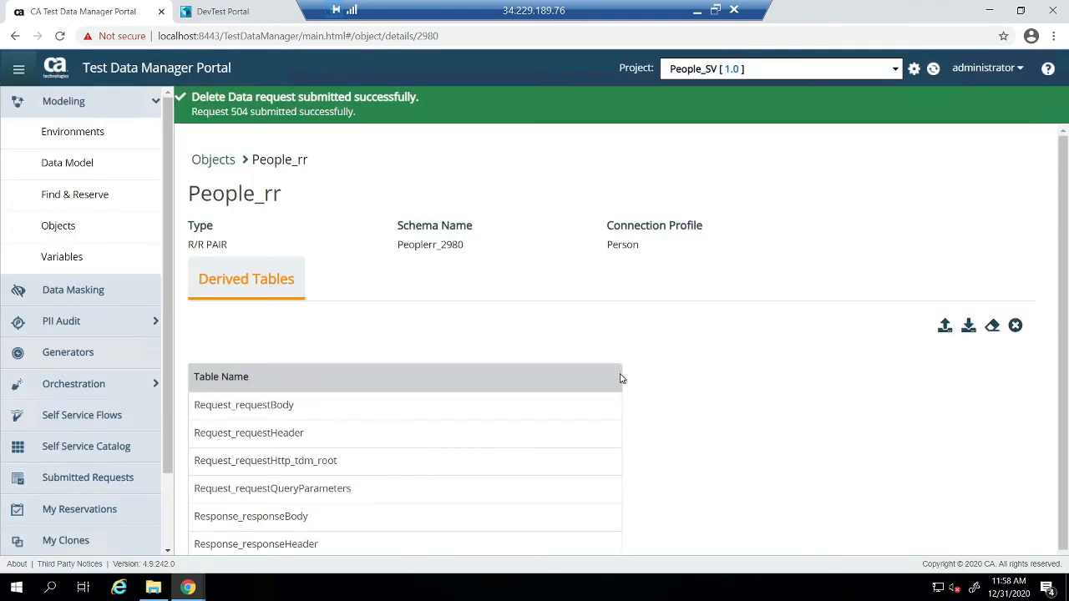
Check the status of the delete-data request in the refreshed list of submitted requests.
left_click(241, 113)
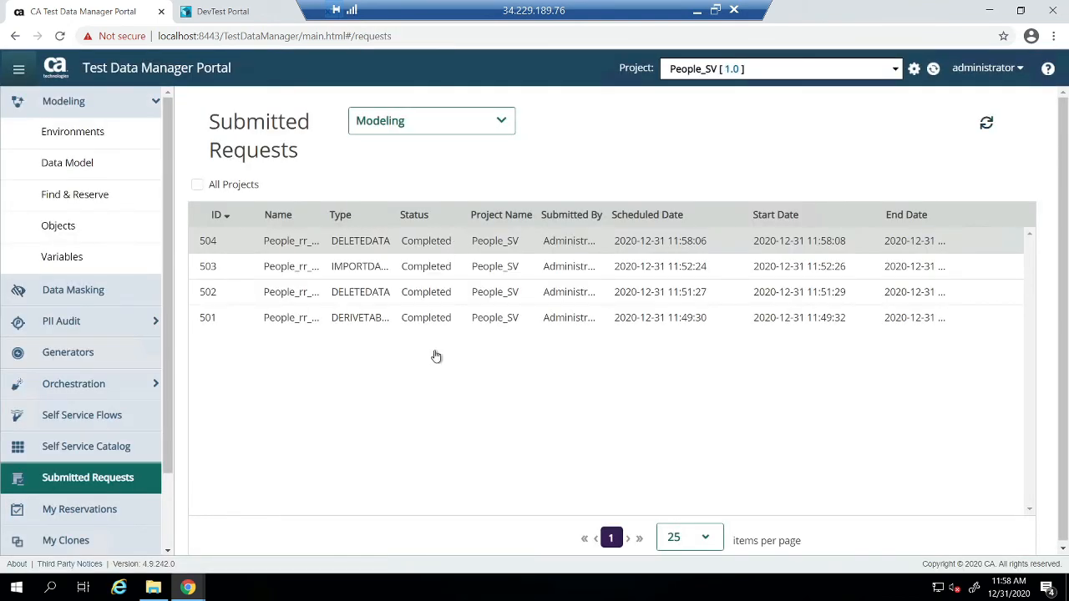
left_click(986, 126)
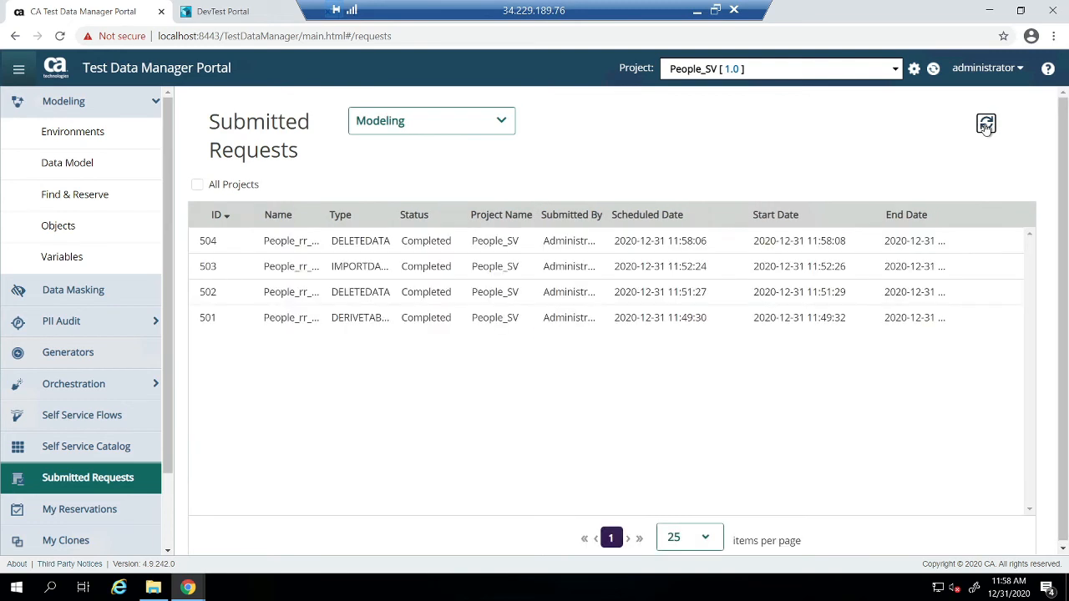
left_click(986, 125)
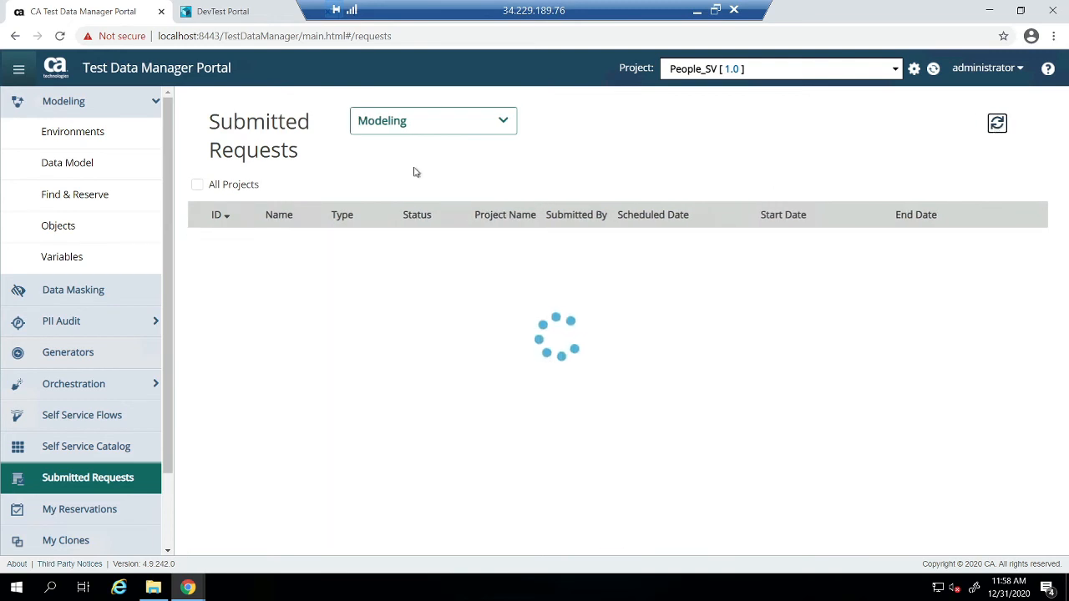
Reopen the People_rr object and check the Response_ROOT query results in SQL Server Management Studio for remaining rows.
left_click(86, 235)
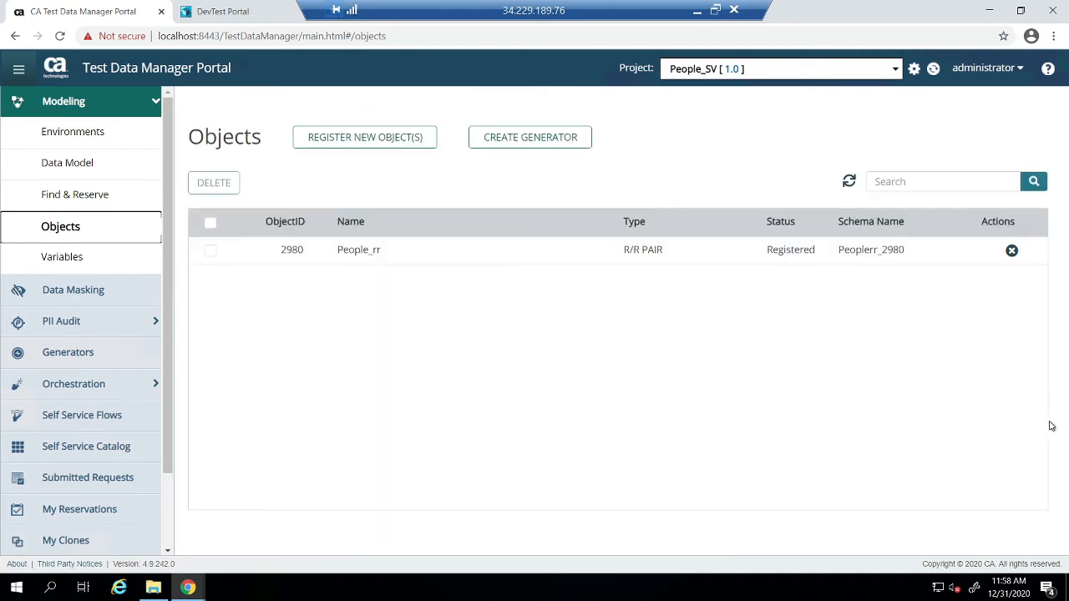
left_click(717, 255)
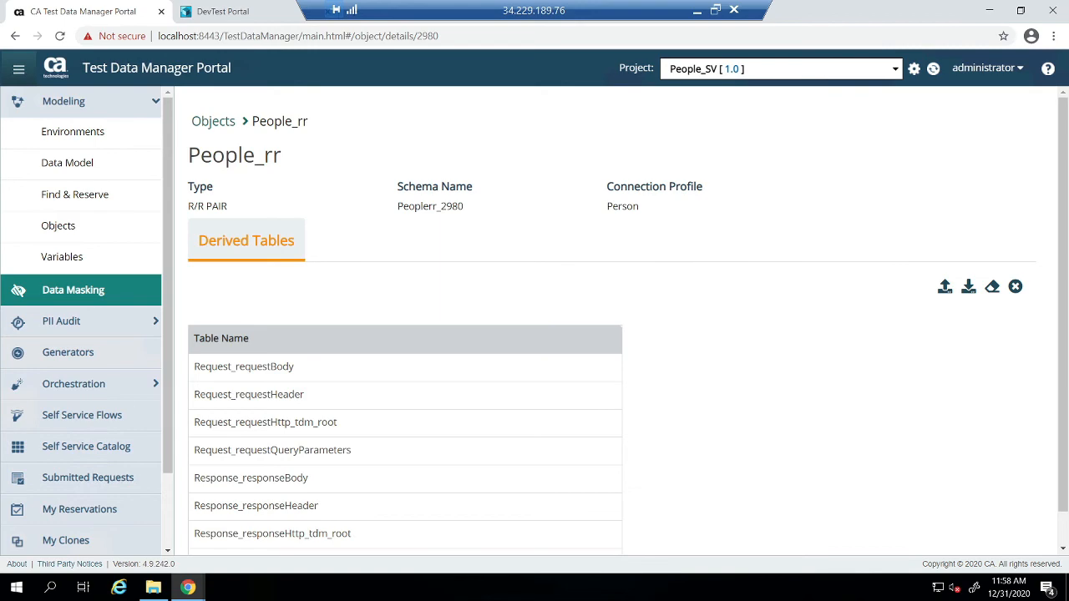
left_click_drag(501, 597, 524, 61)
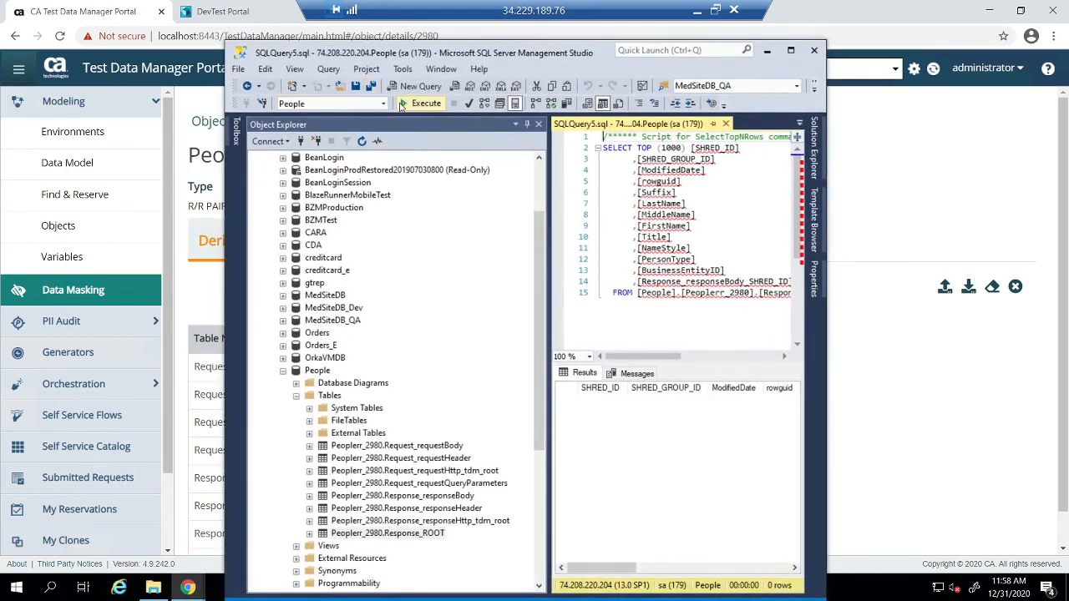
left_click_drag(595, 53, 0, 70)
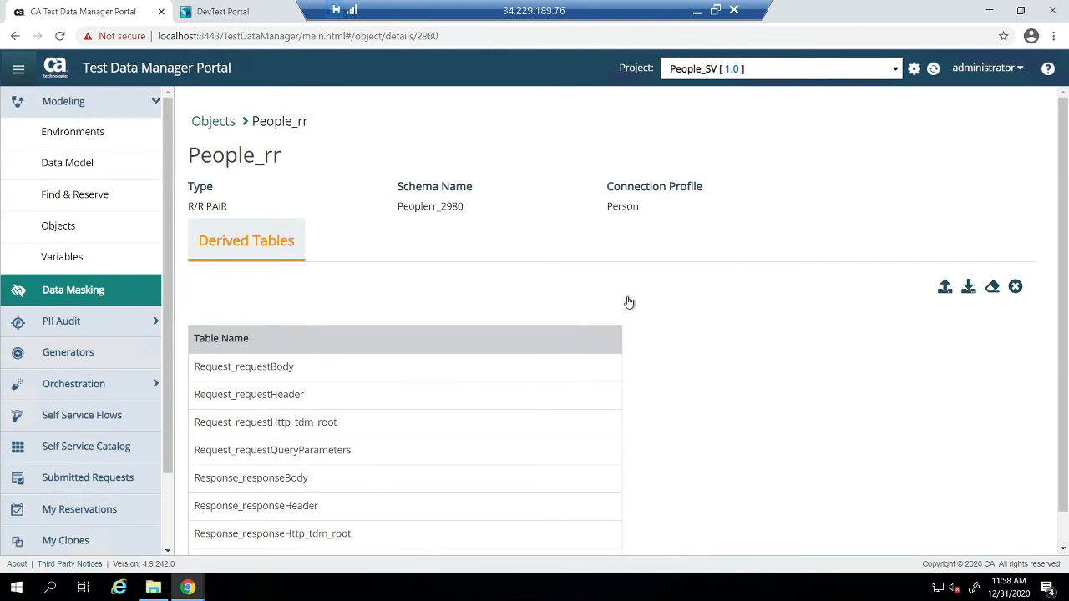
Start a data export for People_rr and enable publishing 5 files through the MakePeople generator connection.
left_click(965, 287)
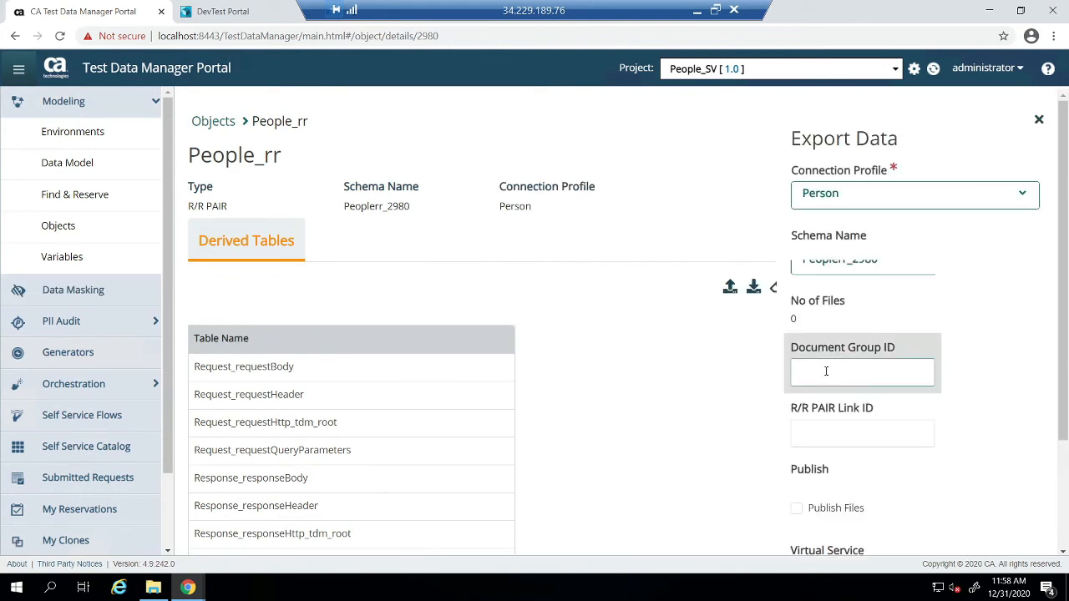
left_click(878, 381)
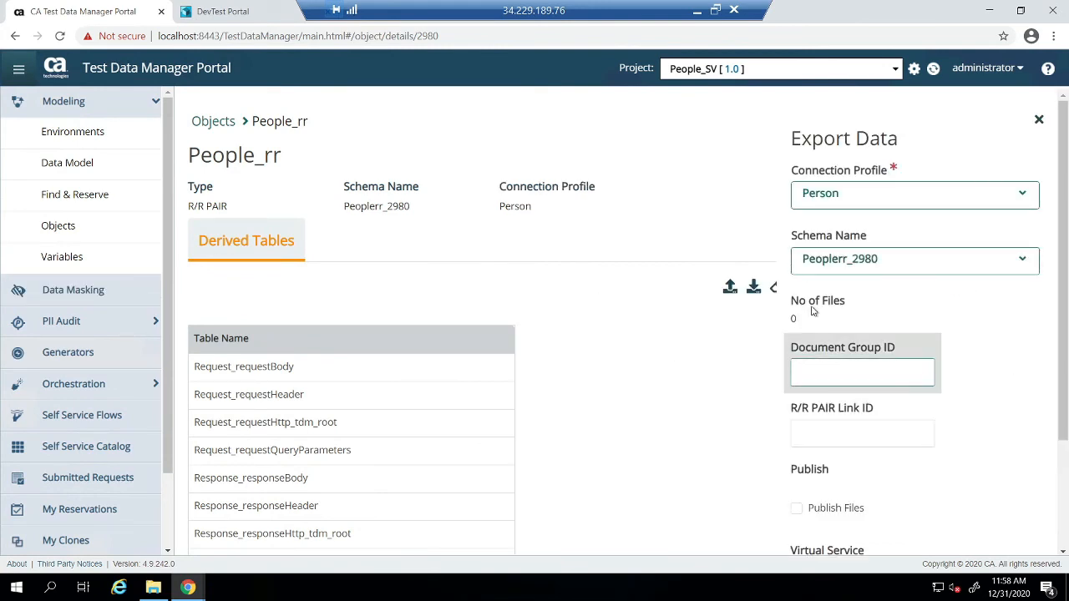
scroll(1015, 456, "down", 2)
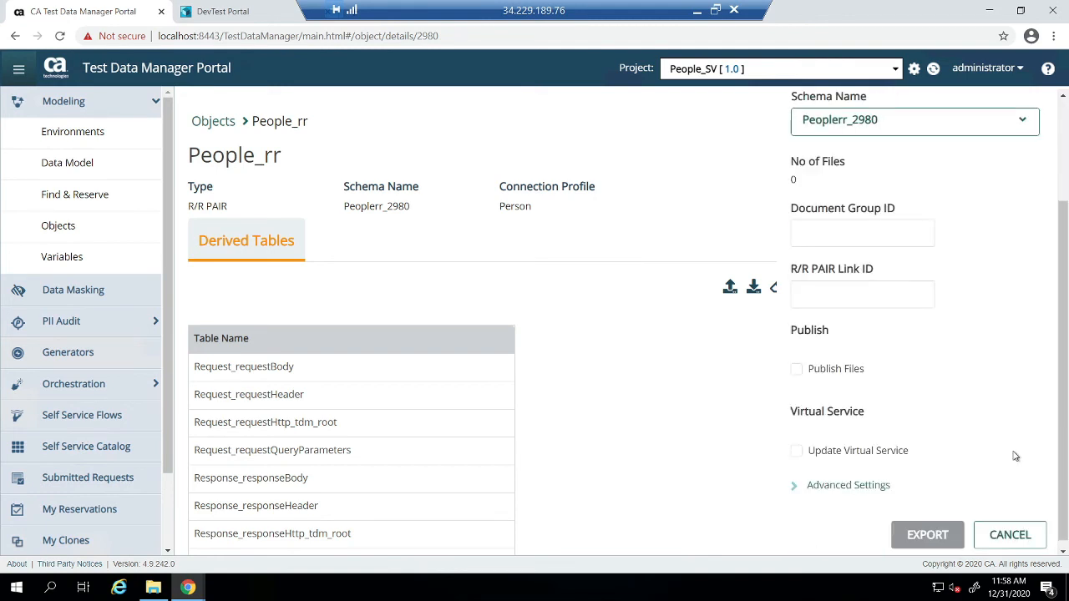
left_click(797, 374)
scroll(904, 430, "down", 1)
left_click(901, 432)
type("10")
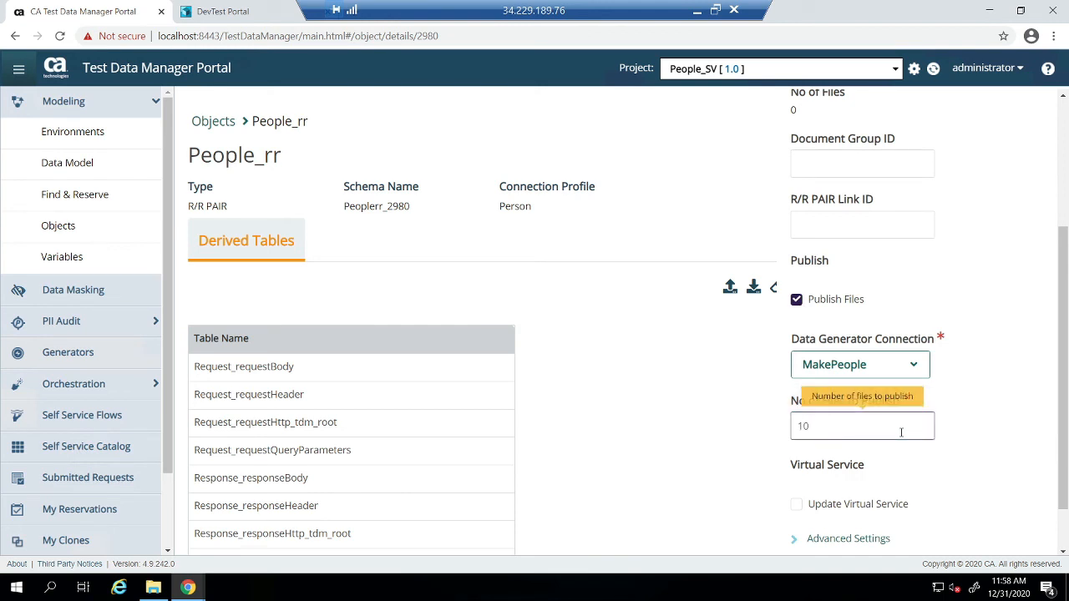
key("BackSpace")
key("BackSpace")
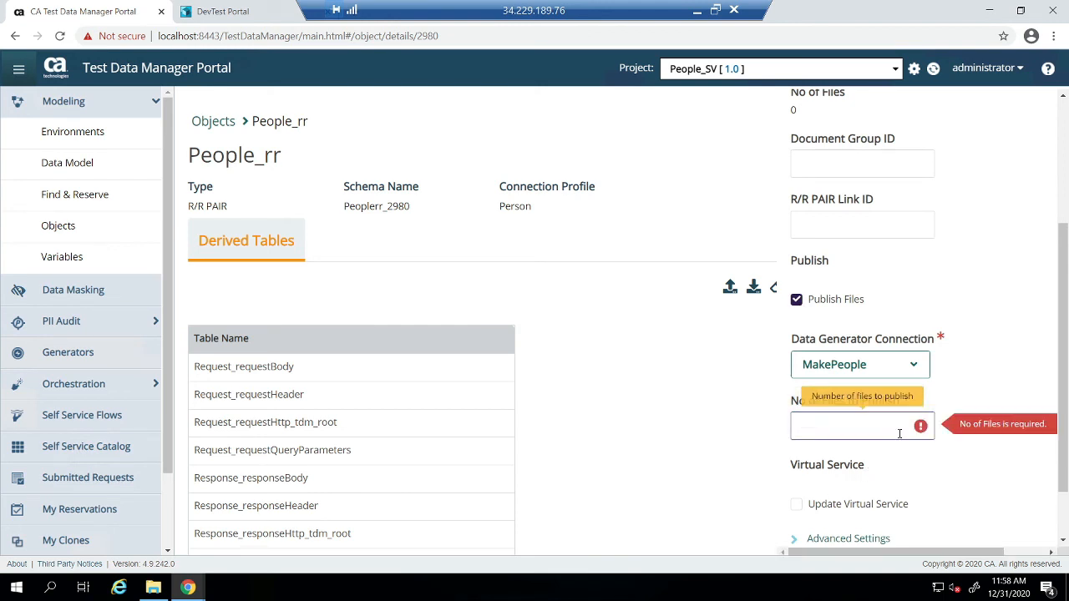
type("5")
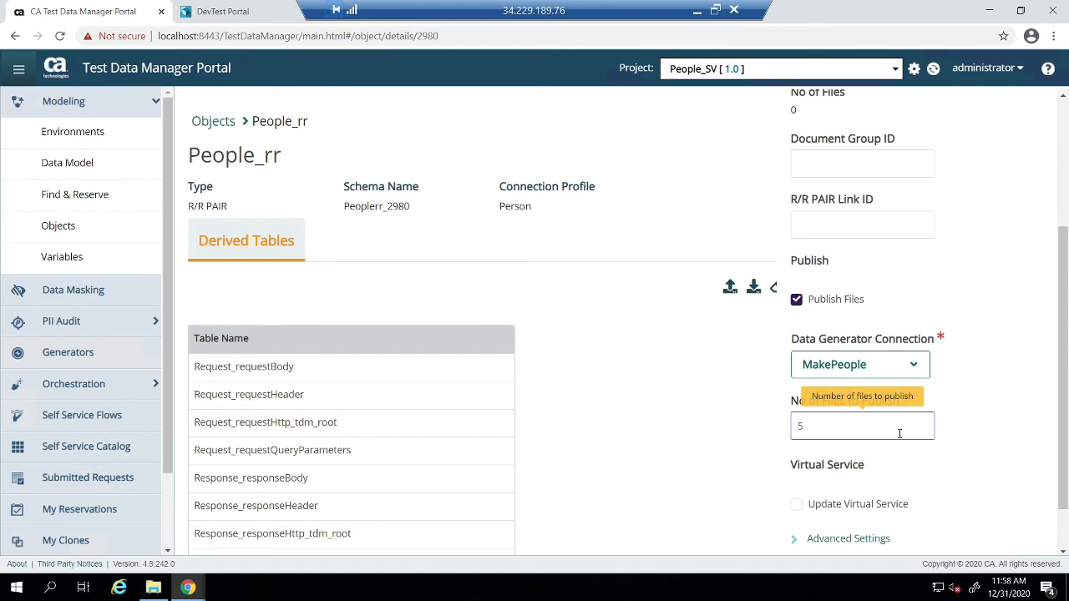
left_click(690, 449)
Enable updating the People_rr virtual service in the VSE environment and compare it with the service listed in the DevTest Portal.
scroll(703, 456, "down", 1)
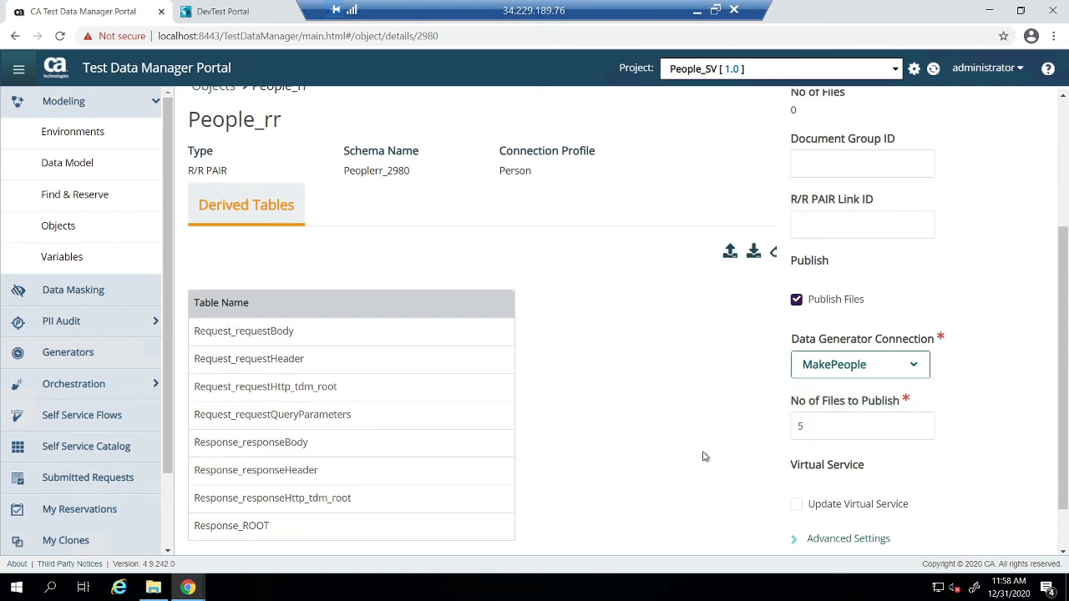
scroll(997, 436, "down", 2)
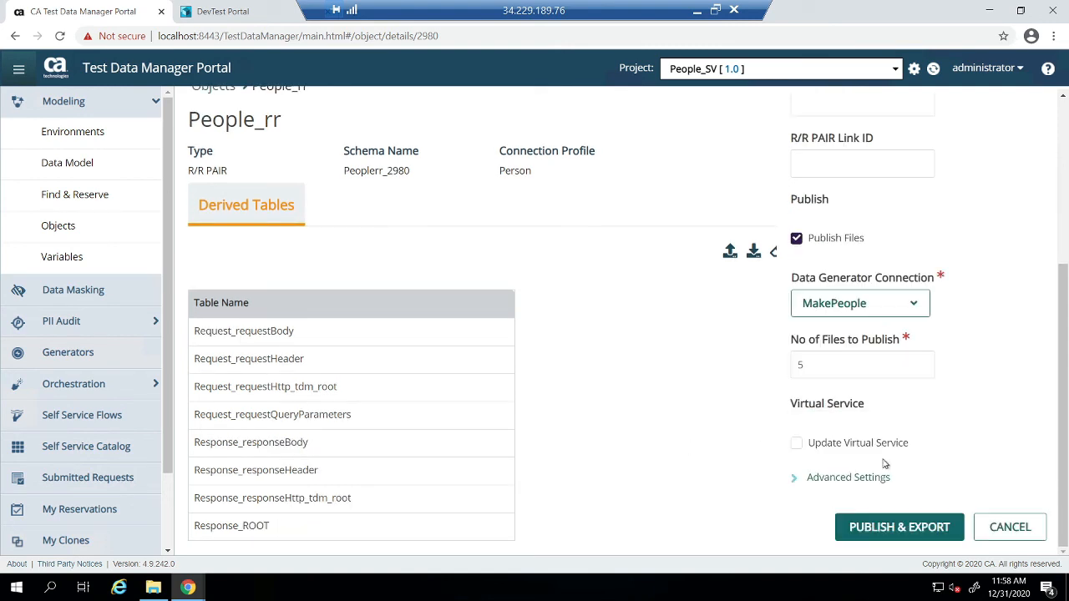
left_click(798, 451)
scroll(963, 433, "down", 3)
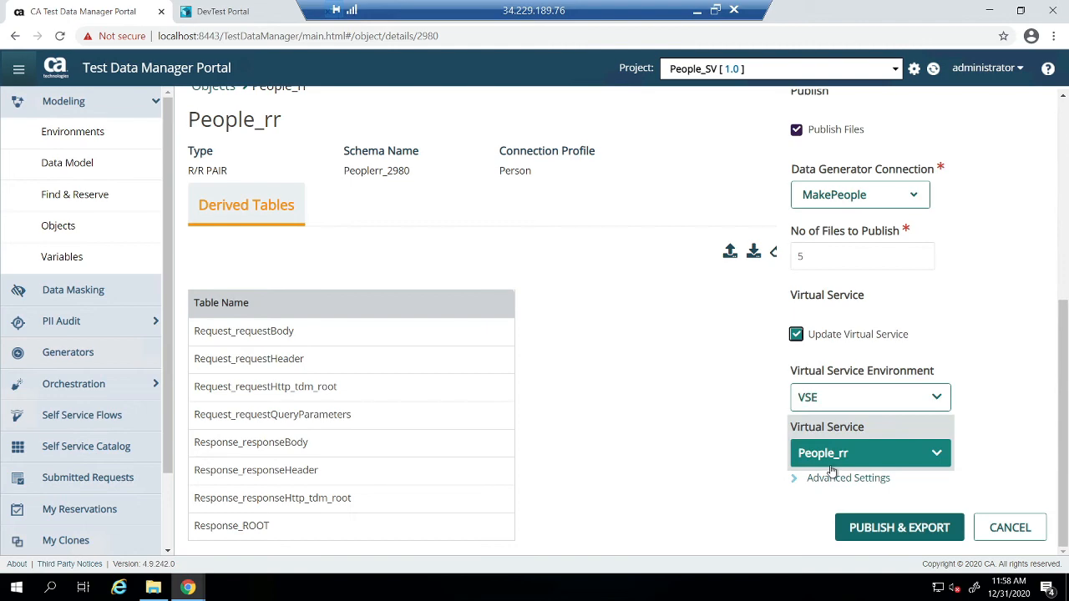
left_click(242, 11)
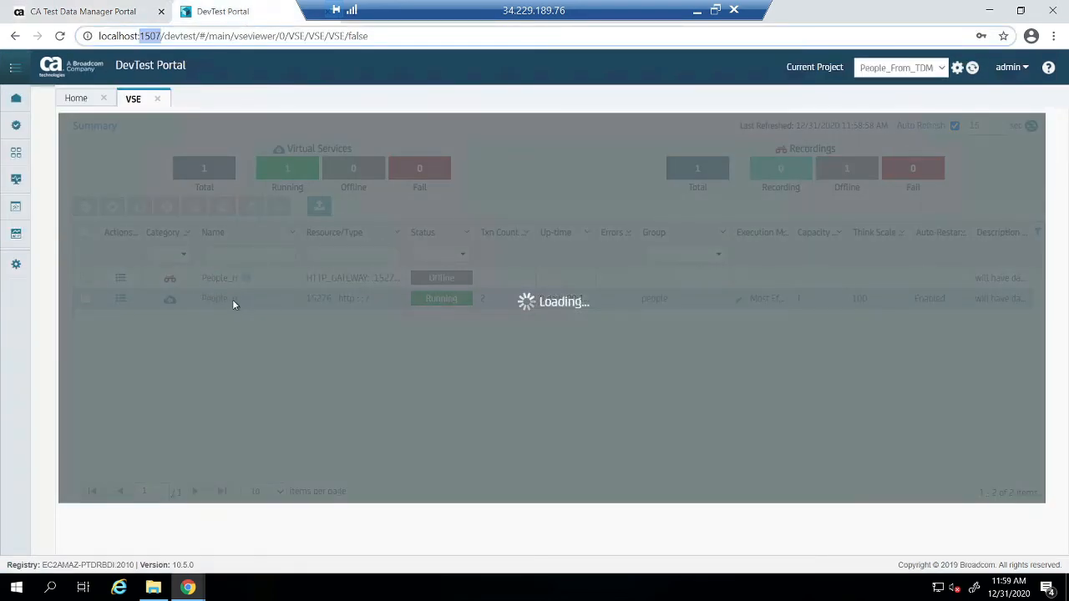
left_click(95, 8)
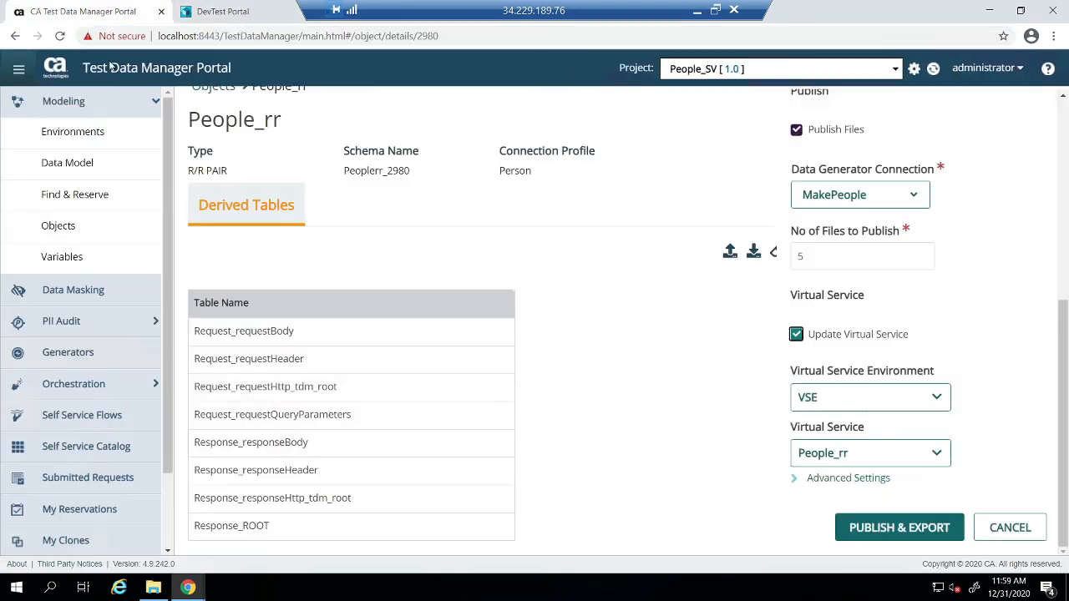
Review the advanced export settings for data encoding and base file name, and submit the publish and export.
left_click(797, 477)
scroll(1043, 334, "down", 2)
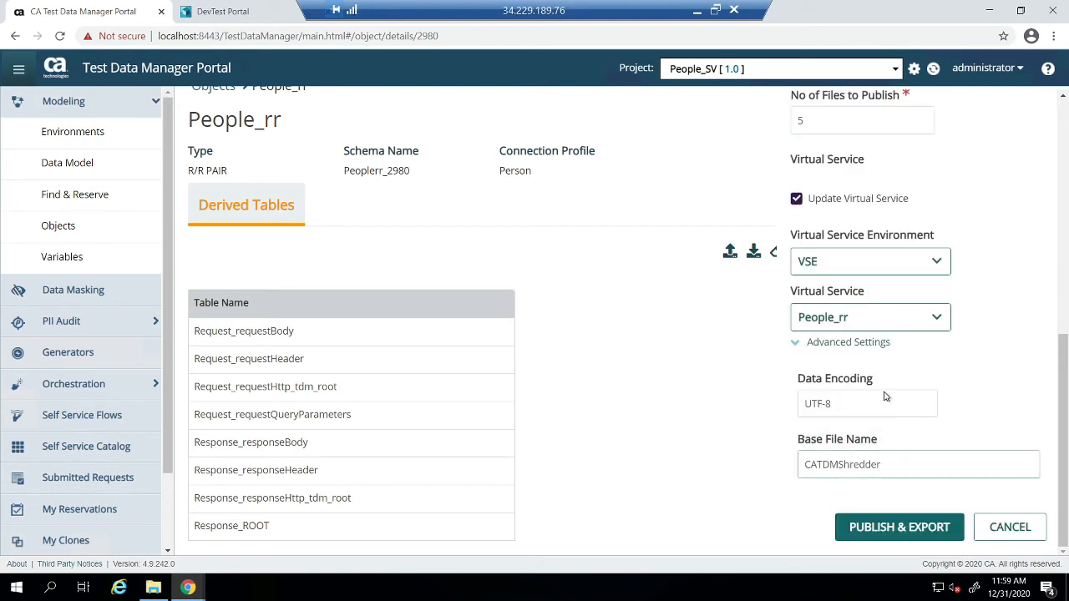
left_click(794, 344)
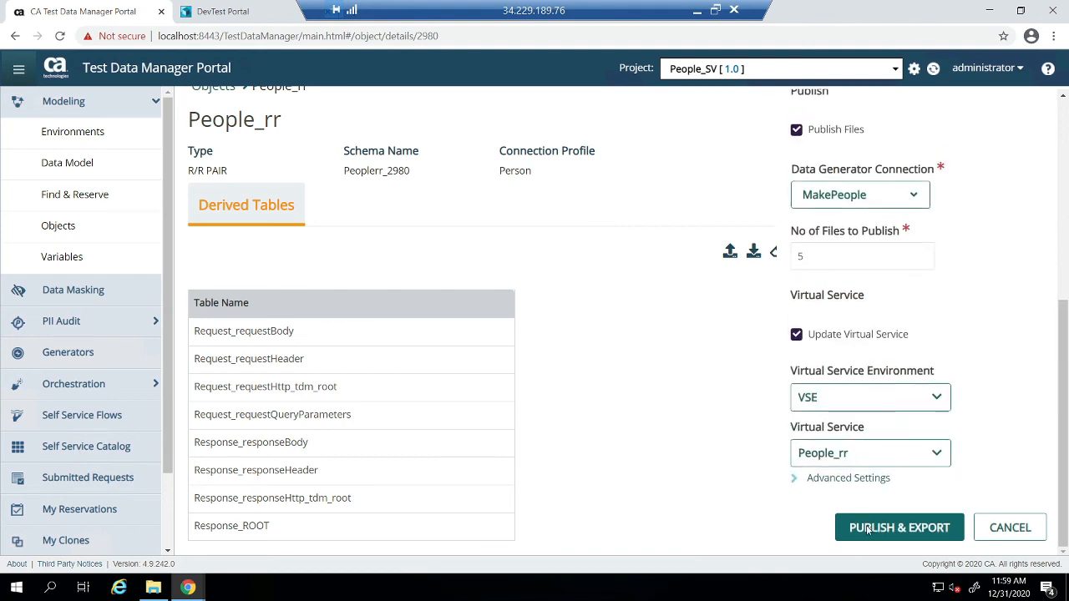
left_click(899, 527)
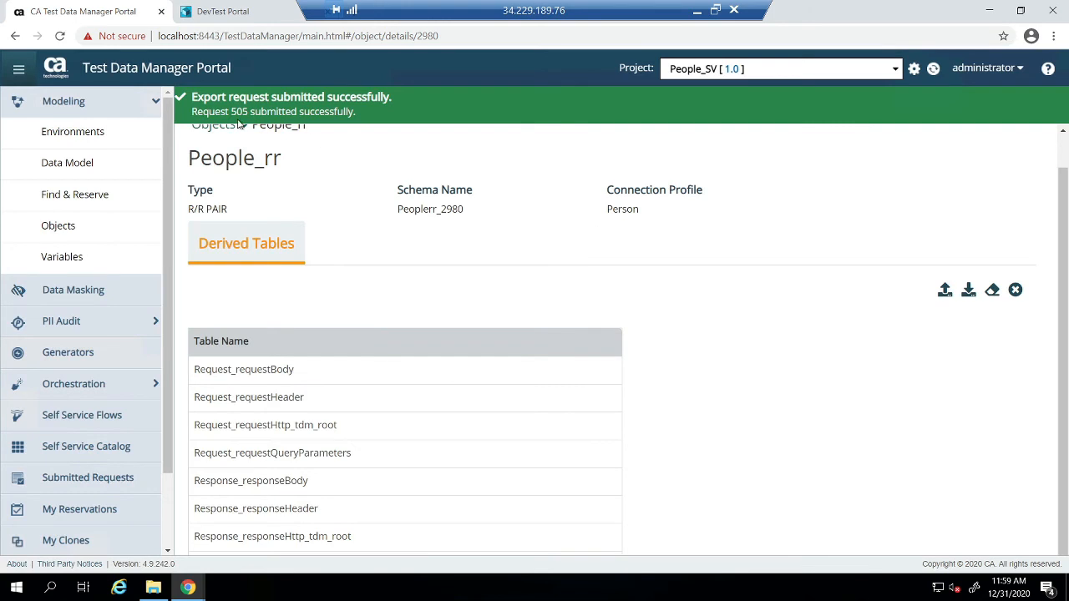
Check the progress of the publish and export jobs within the newly submitted group request.
left_click(243, 114)
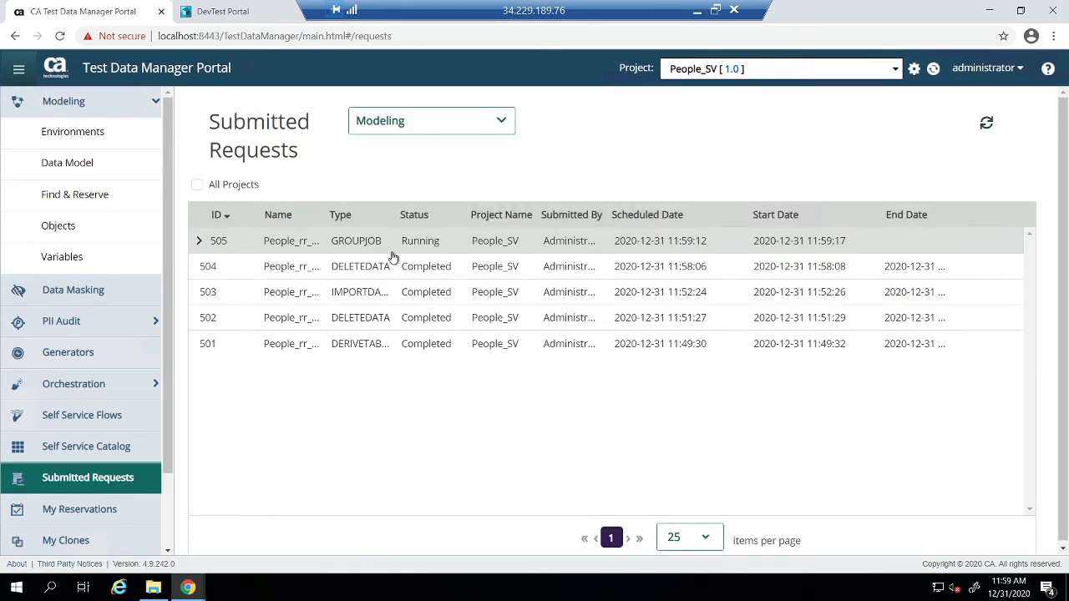
left_click(199, 242)
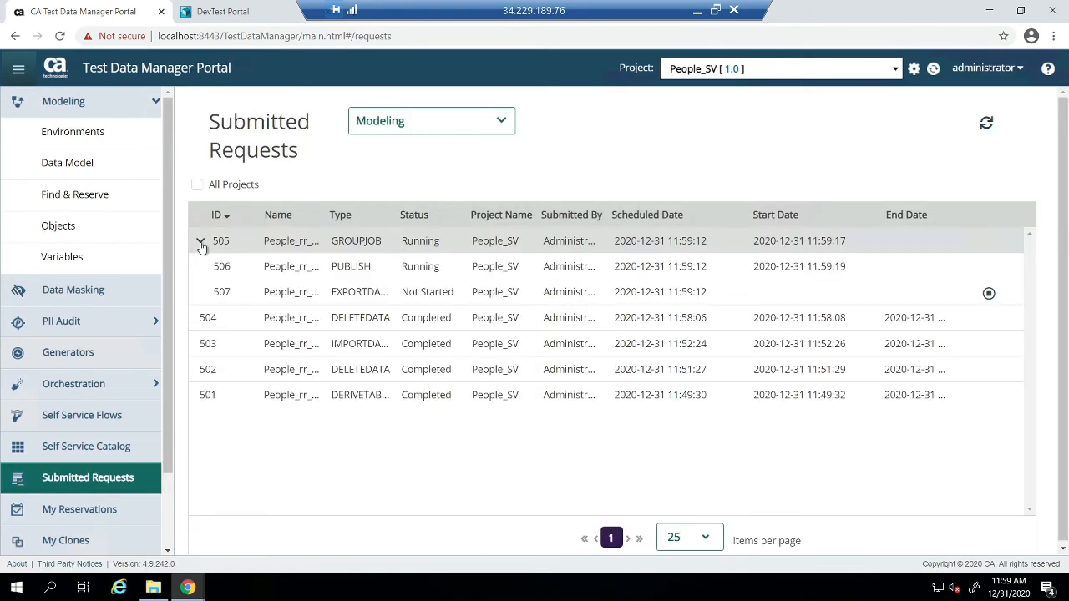
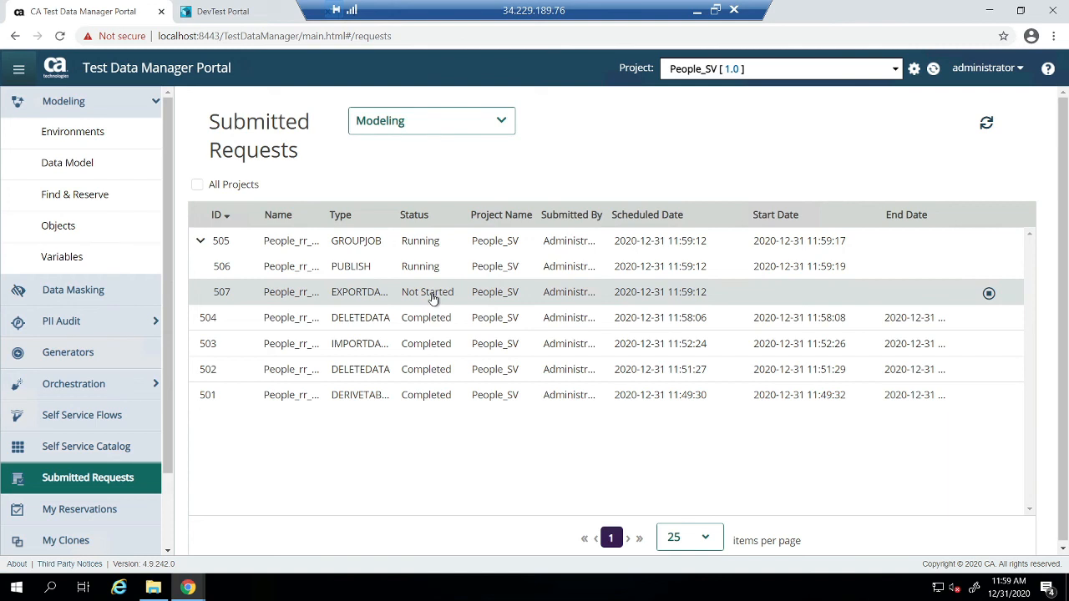
left_click(987, 124)
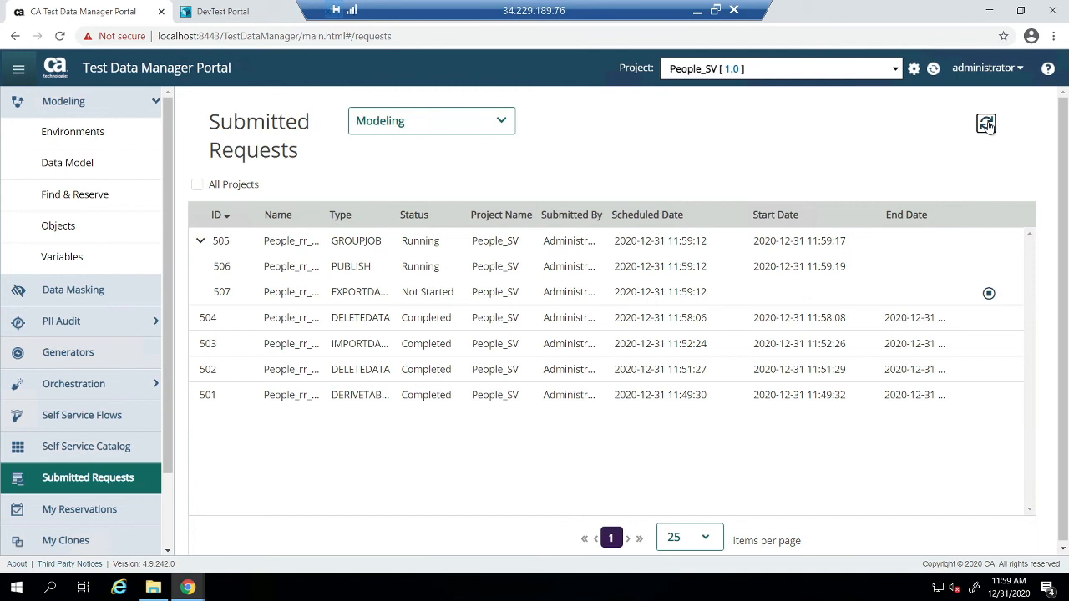
left_click(986, 123)
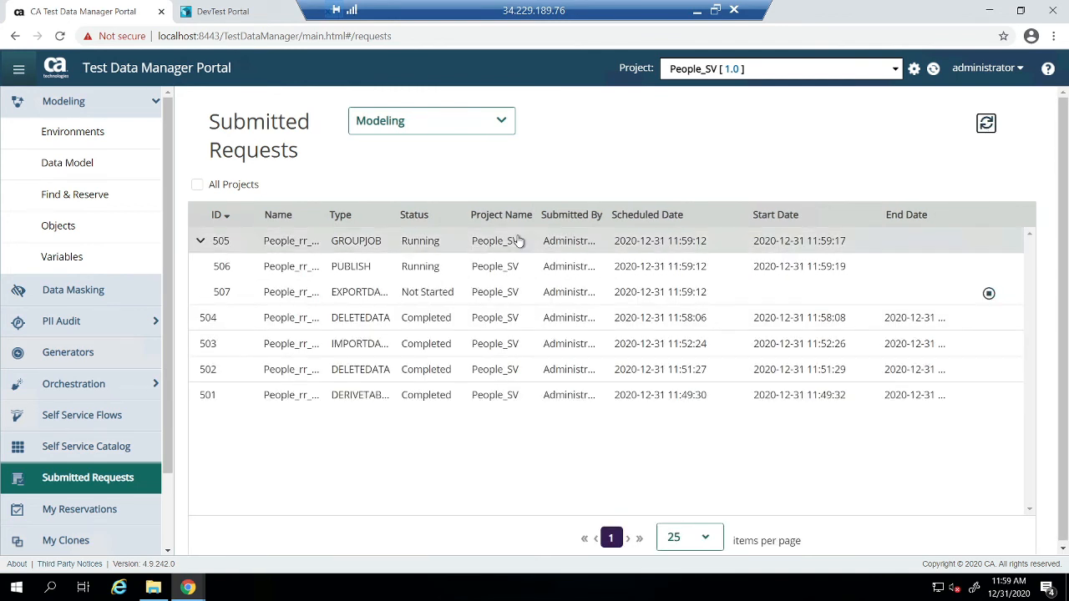
Switch to SQL Server Management Studio and close all open query documents.
left_click_drag(0, 226, 521, 0)
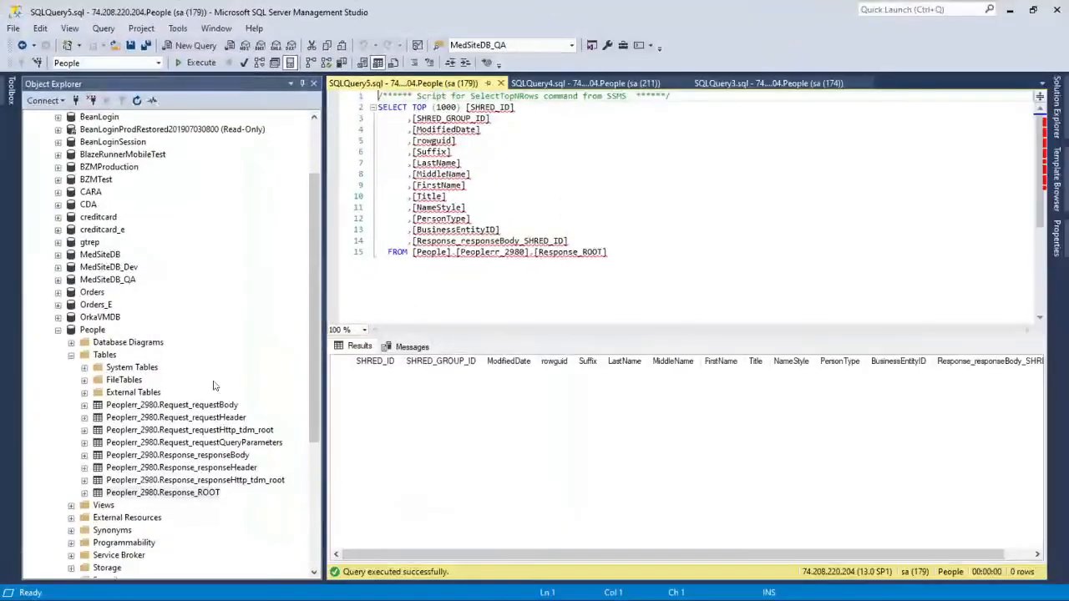
right_click(441, 87)
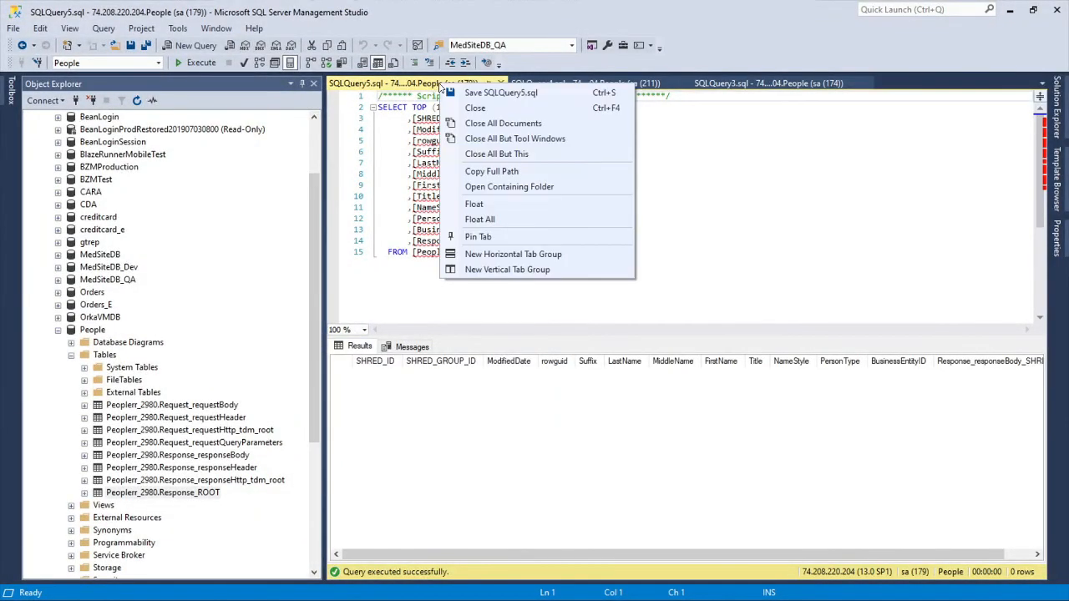
left_click(547, 125)
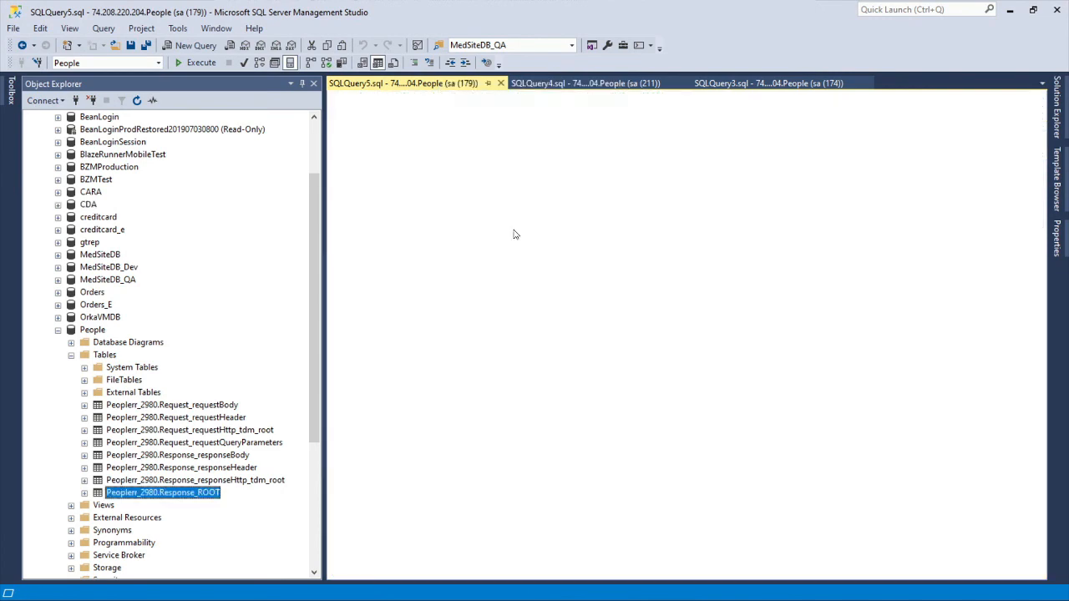
Query the top 1000 rows of the Peoplerr_2980.Response_ROOT table and rerun the query to check for newly published data.
right_click(157, 497)
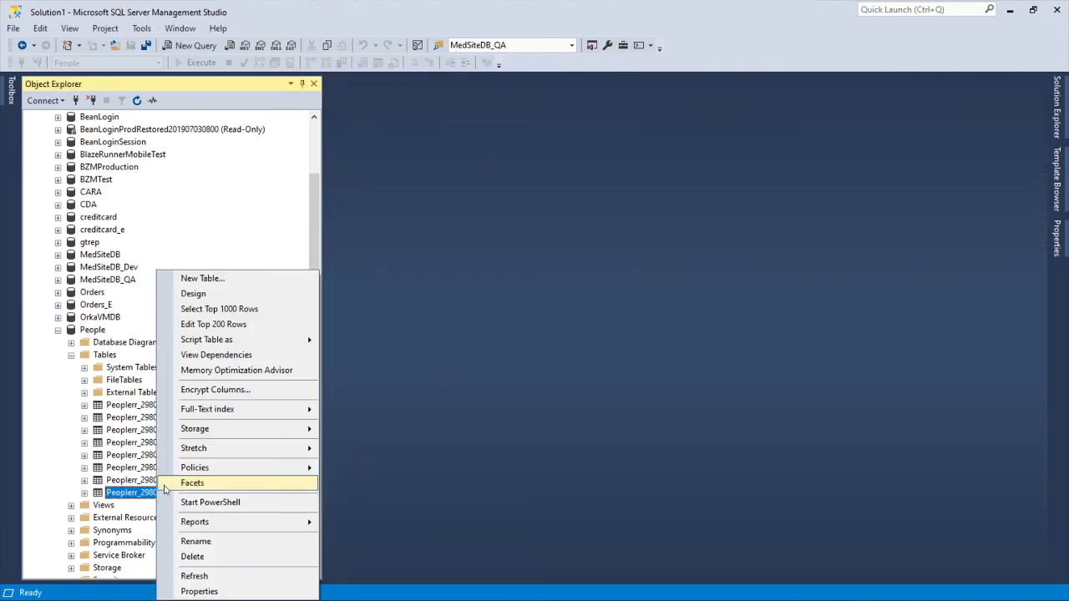
left_click(252, 313)
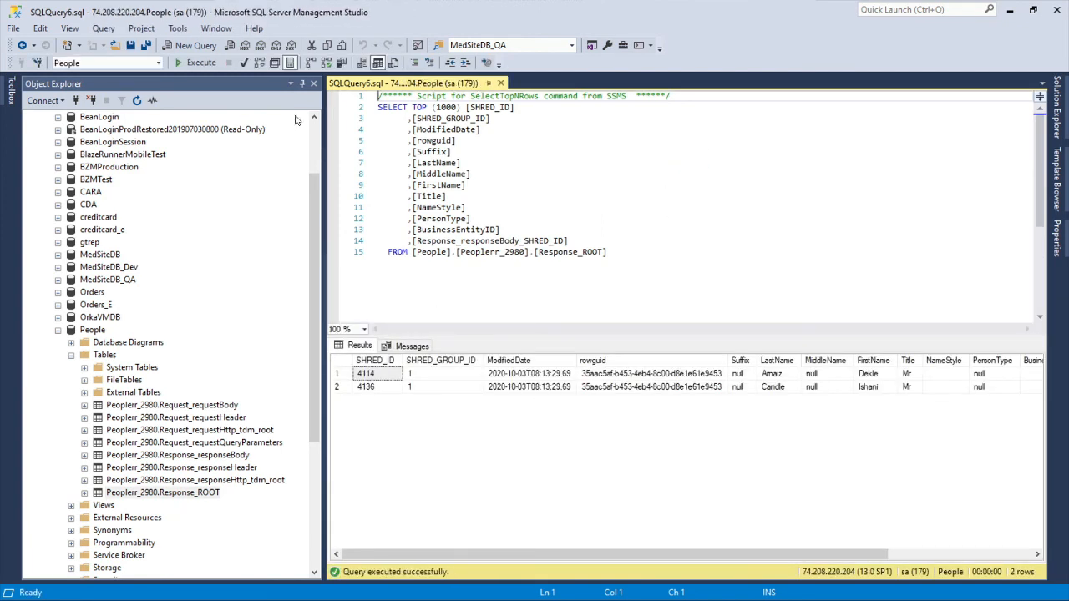
left_click(203, 69)
left_click(203, 69)
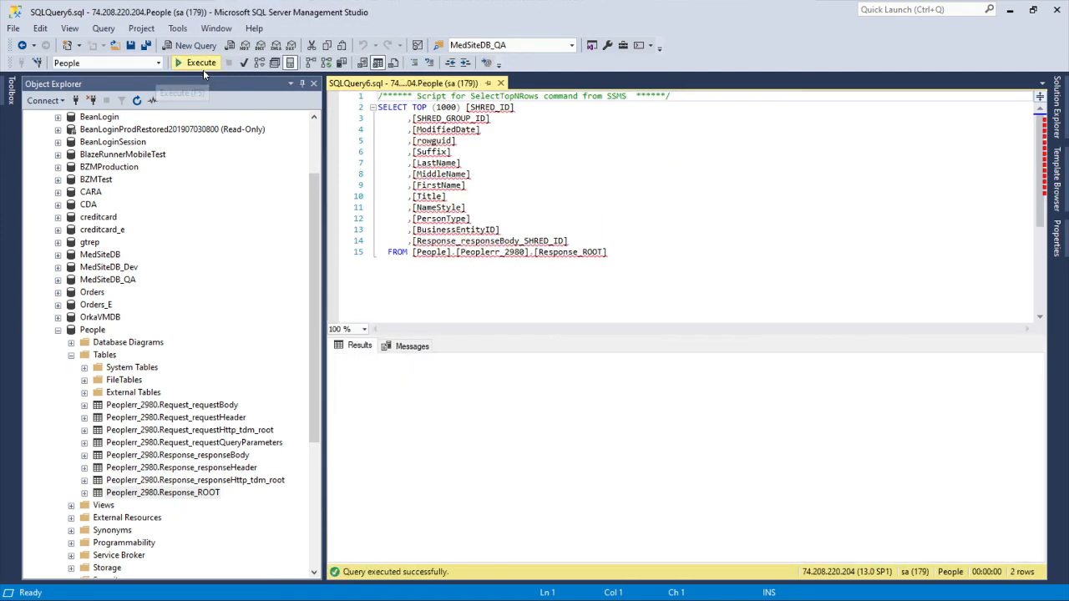
left_click(203, 69)
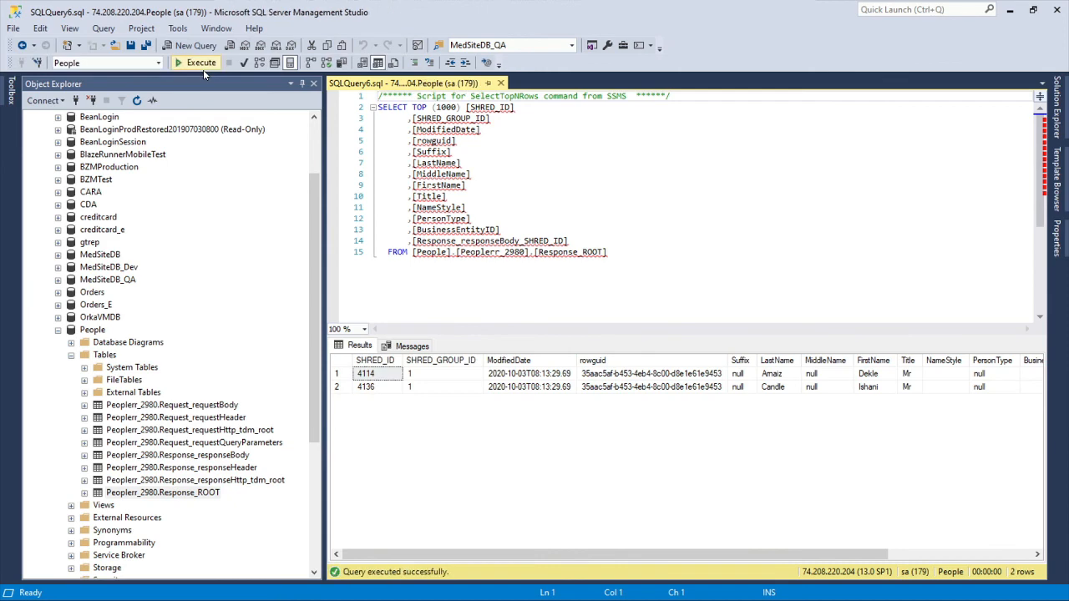
left_click(203, 69)
Switch to the Test Data Manager Portal and refresh the submitted requests to check the publish job's progress.
left_click_drag(803, 12, 568, 600)
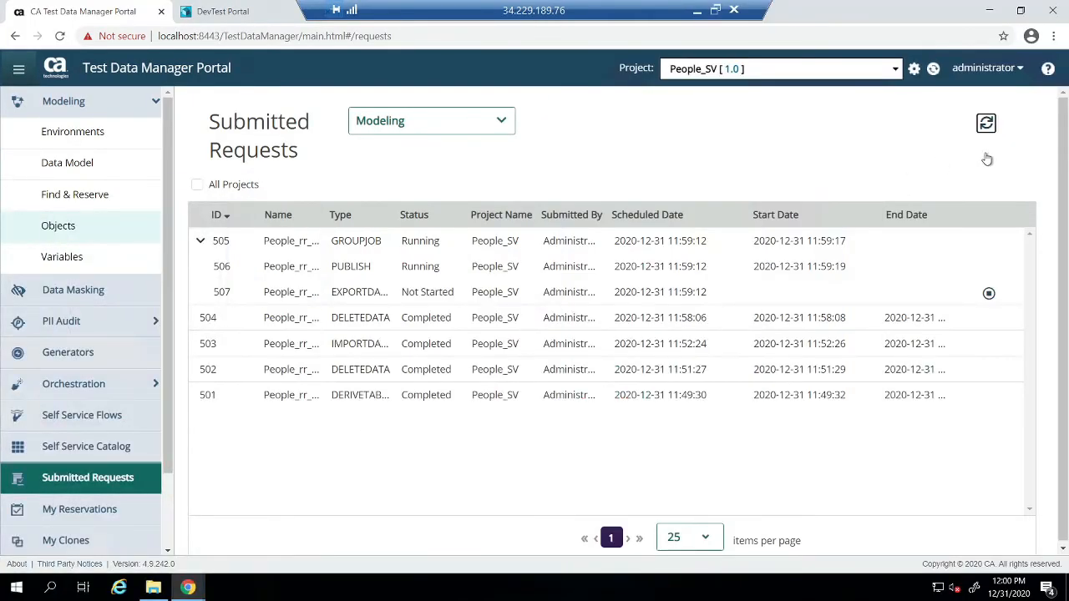
left_click(986, 123)
left_click(986, 123)
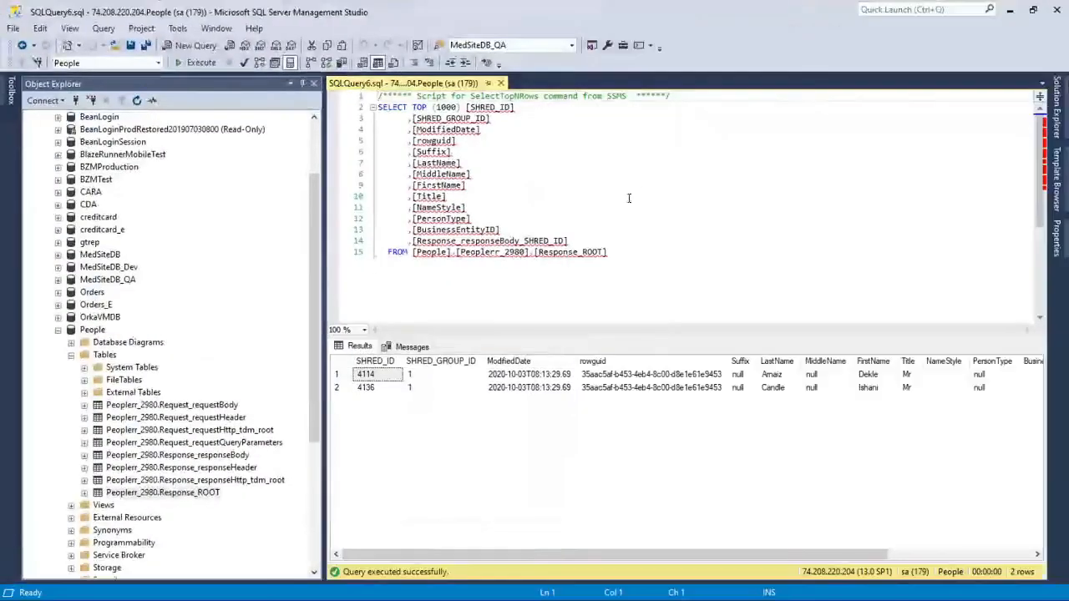
In SQL Server Management Studio, rerun the Response_ROOT query several times and examine the generated values in the LastName and FirstName columns.
left_click(199, 65)
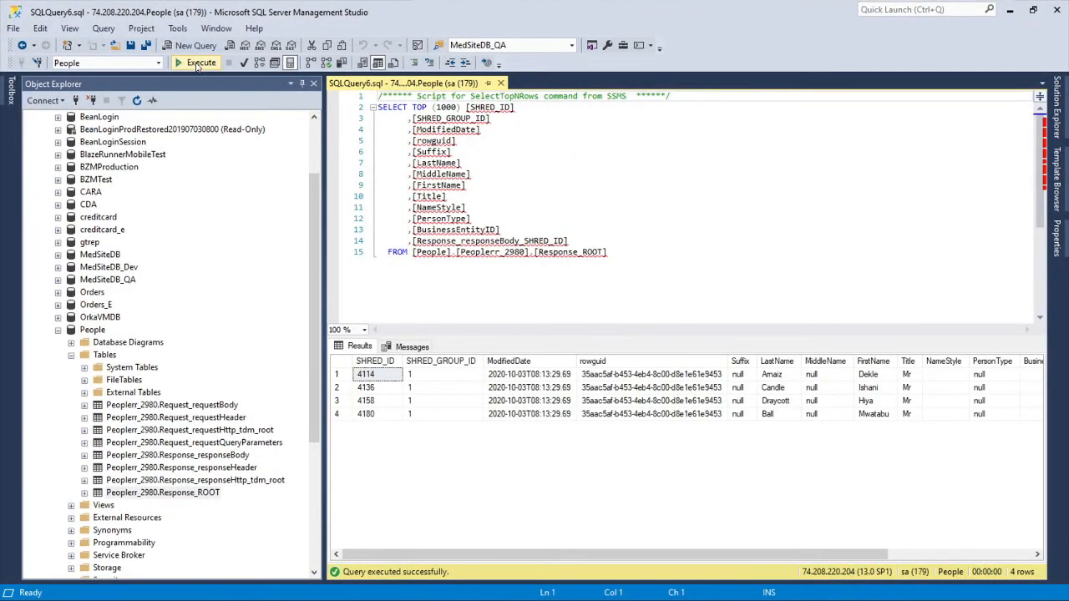
left_click(198, 63)
left_click(199, 64)
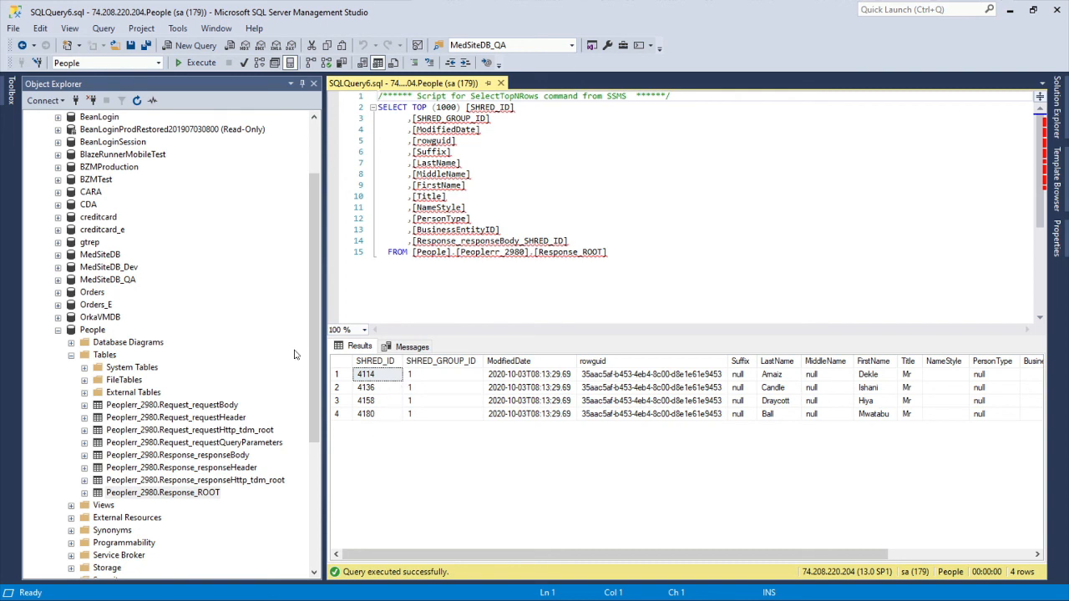
left_click(196, 62)
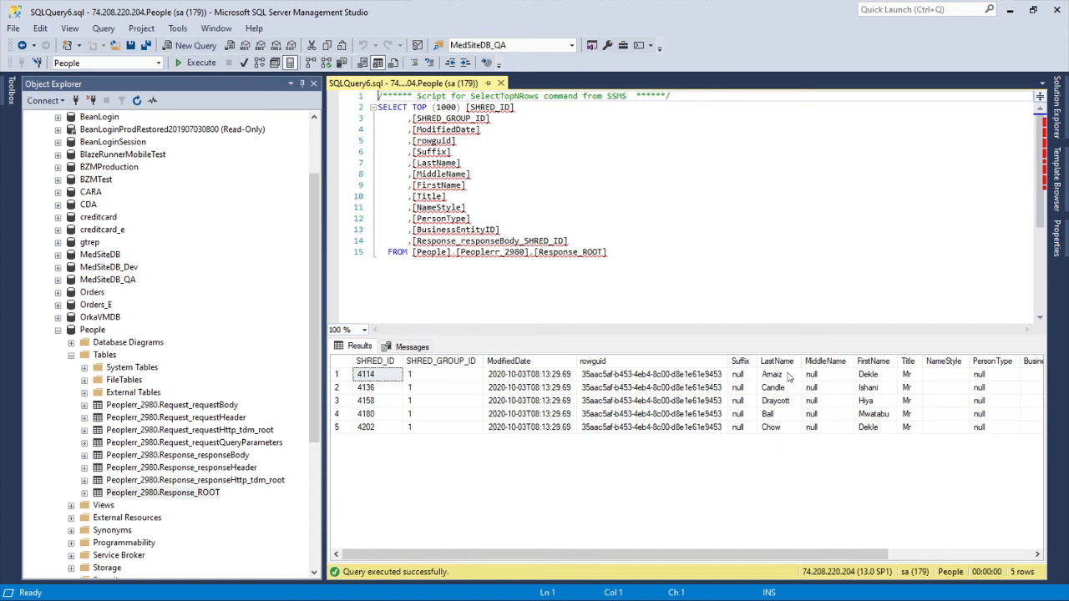
left_click_drag(788, 378, 789, 430)
left_click_drag(872, 432, 876, 382)
left_click_drag(785, 429, 779, 377)
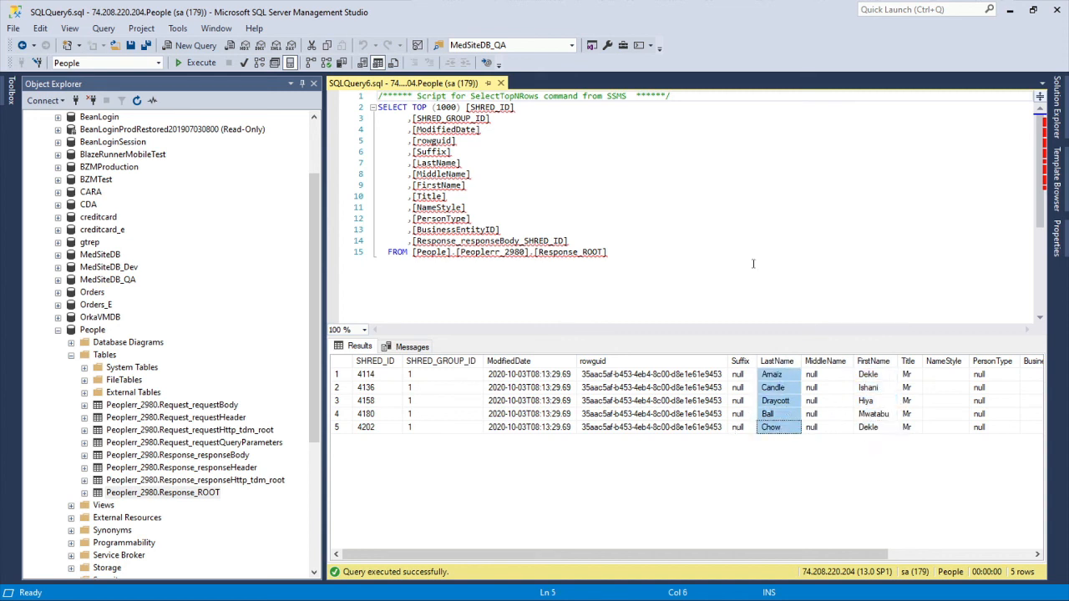
Return to the Test Data Manager Portal, glance at the DevTest Portal's VSE view, and refresh the publish and export request statuses.
left_click_drag(775, 26, 193, 597)
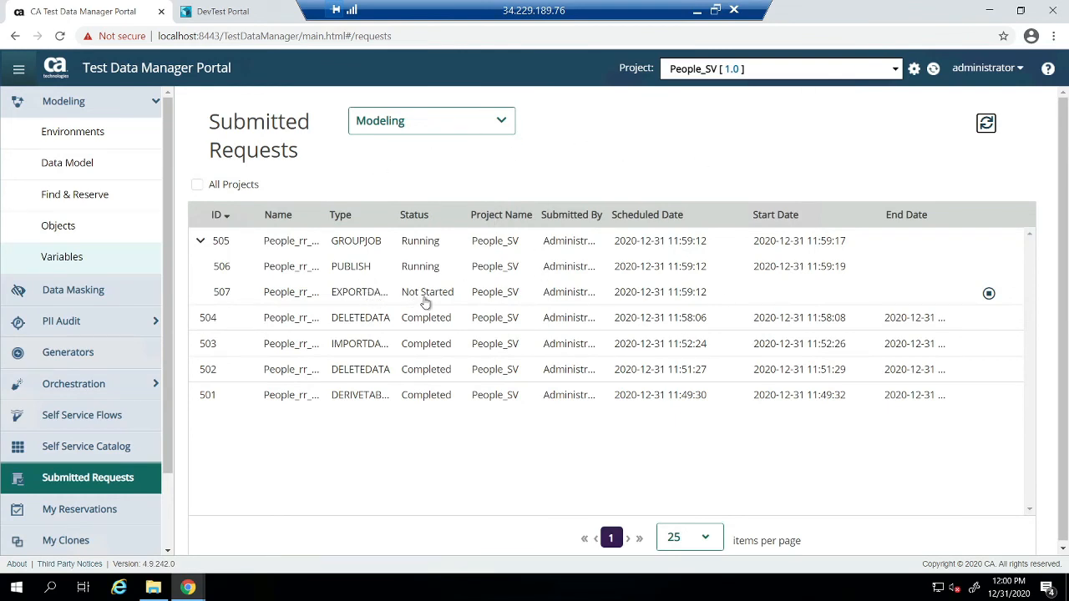
left_click(247, 12)
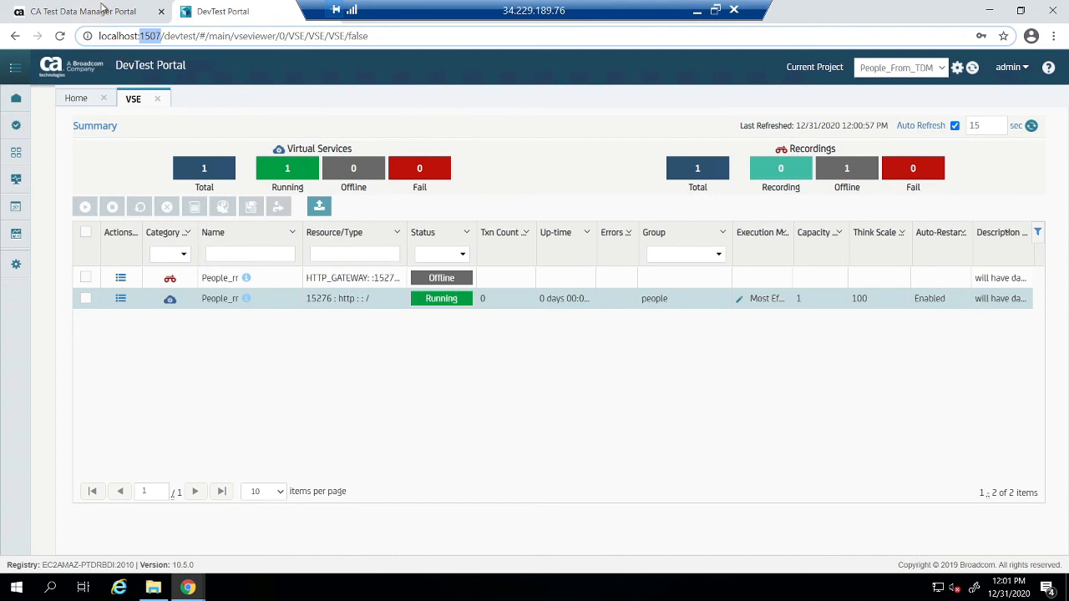
left_click(102, 11)
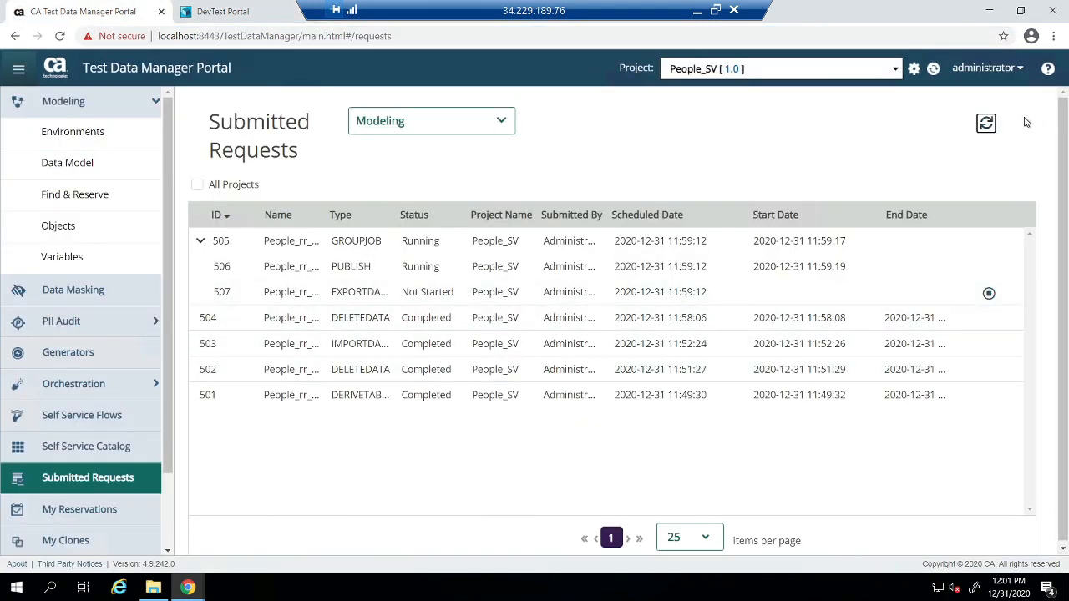
left_click(985, 124)
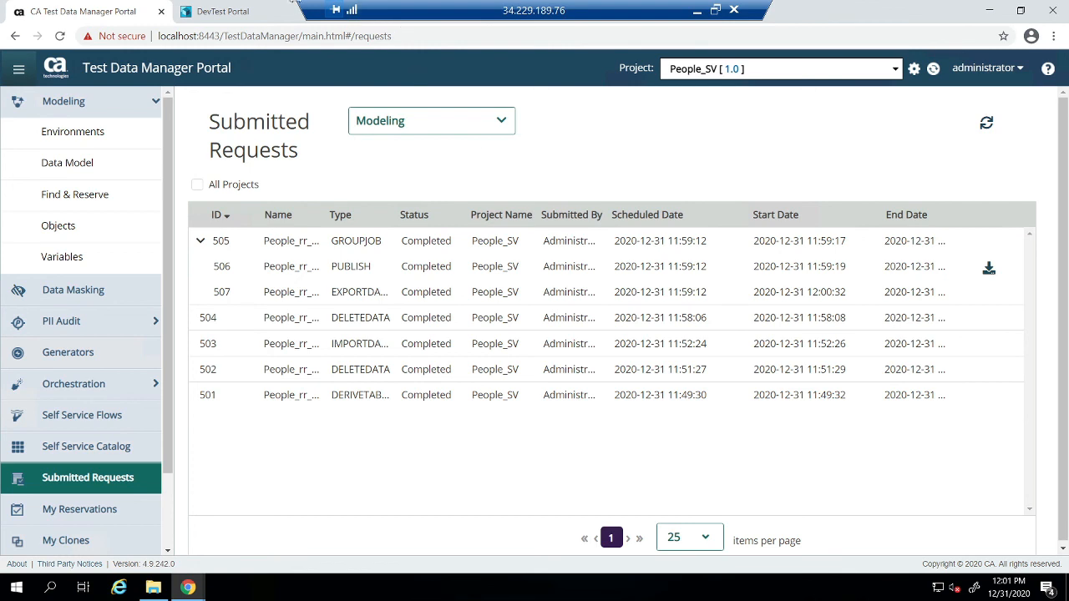
Check the People_rr virtual service in the DevTest Portal's VSE view, and return to the submitted requests.
left_click(266, 12)
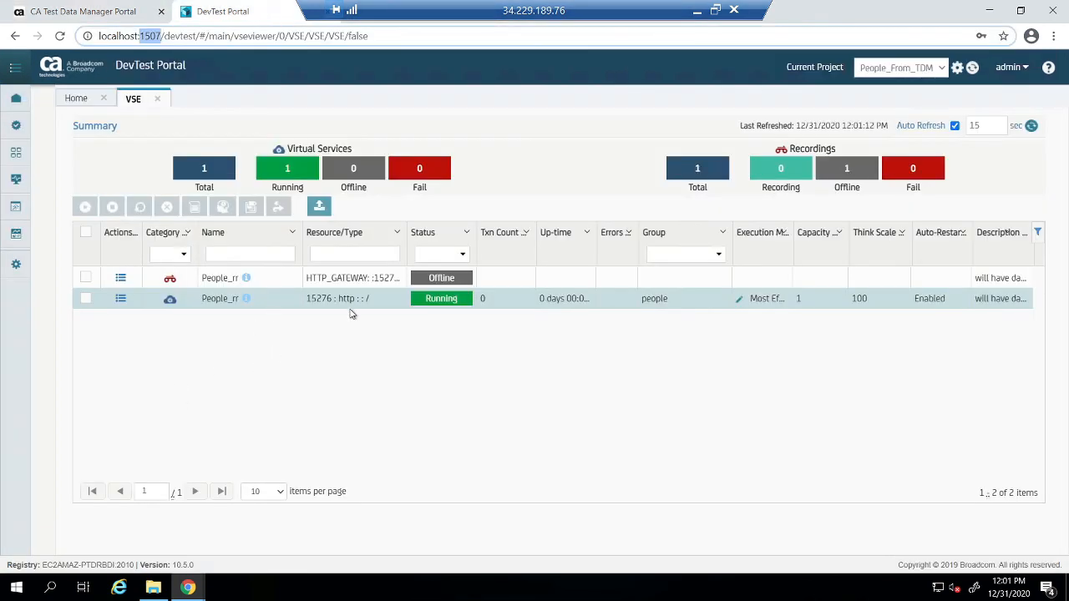
left_click(492, 134)
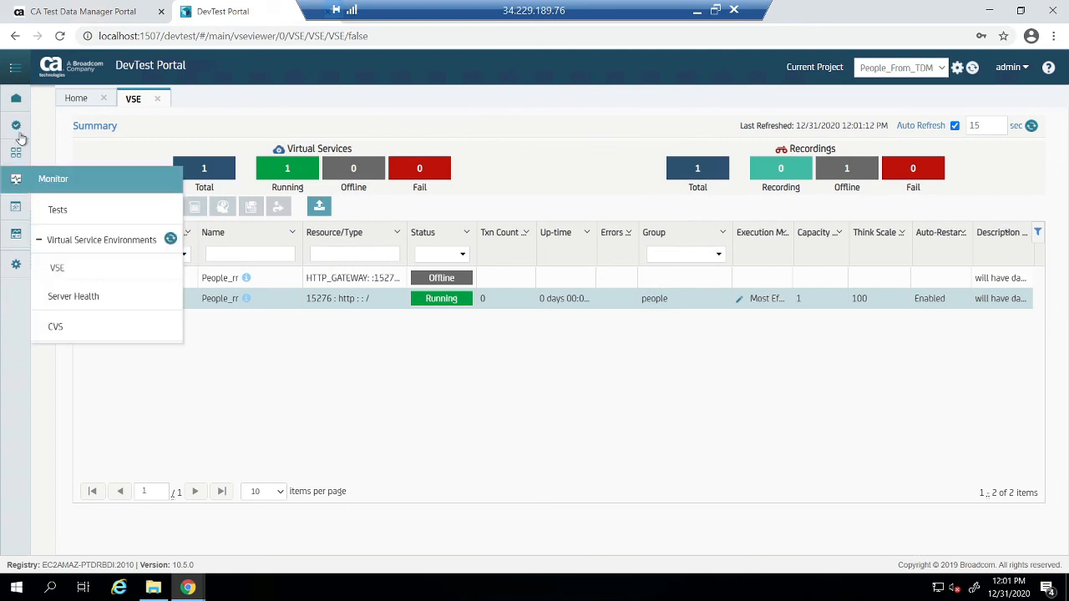
left_click(74, 13)
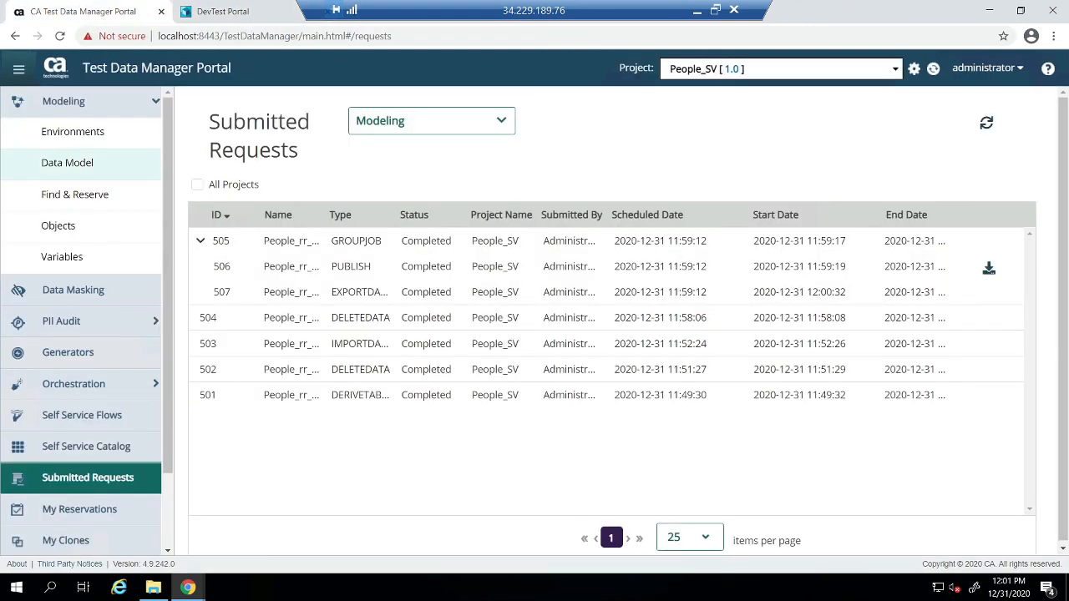
Switch to SQL Server Management Studio, highlight the published Response_ROOT rows from SHRED_ID through FirstName, and minimize the program.
key("alt+Tab")
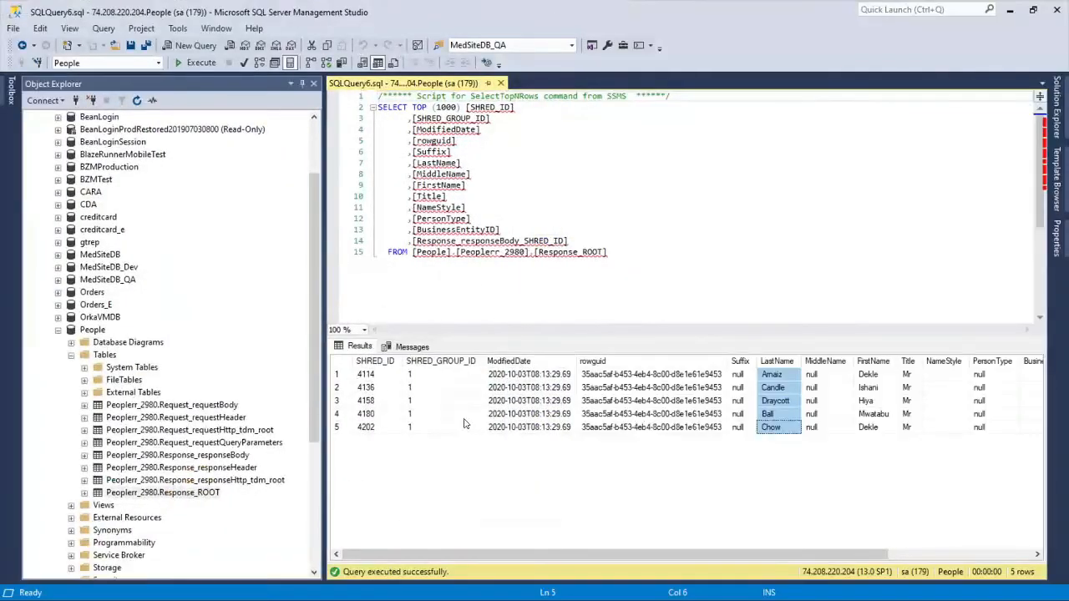
left_click_drag(368, 376, 451, 428)
left_click_drag(572, 451, 996, 451)
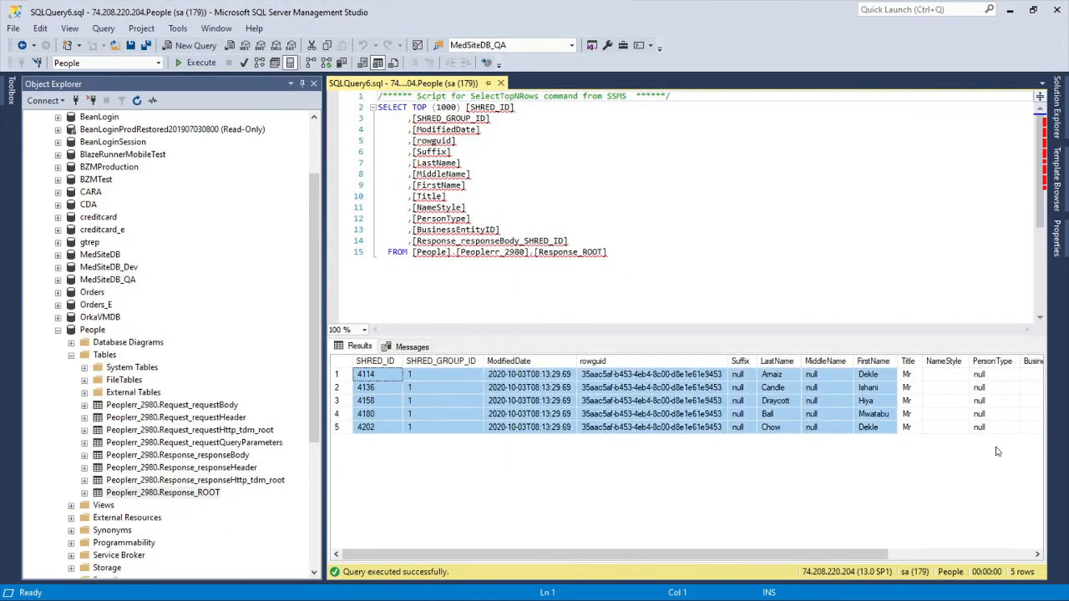
left_click(1011, 11)
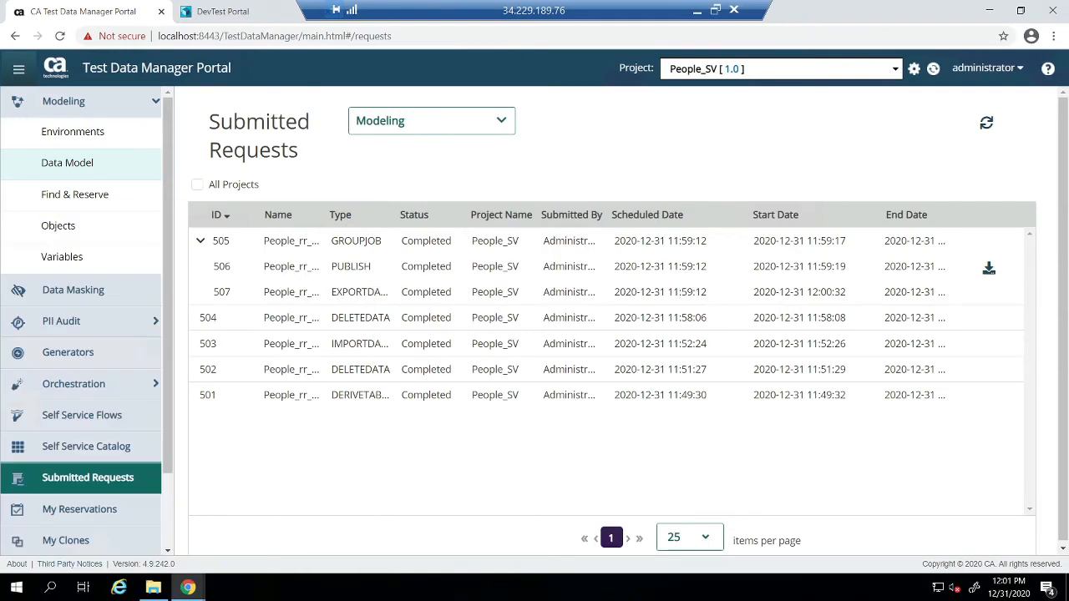
From the DevTest Portal, bring up the PeopleAPI browser window, reload the localhost:15276 response, view the localhost:200 response, and minimize the window.
left_click(240, 11)
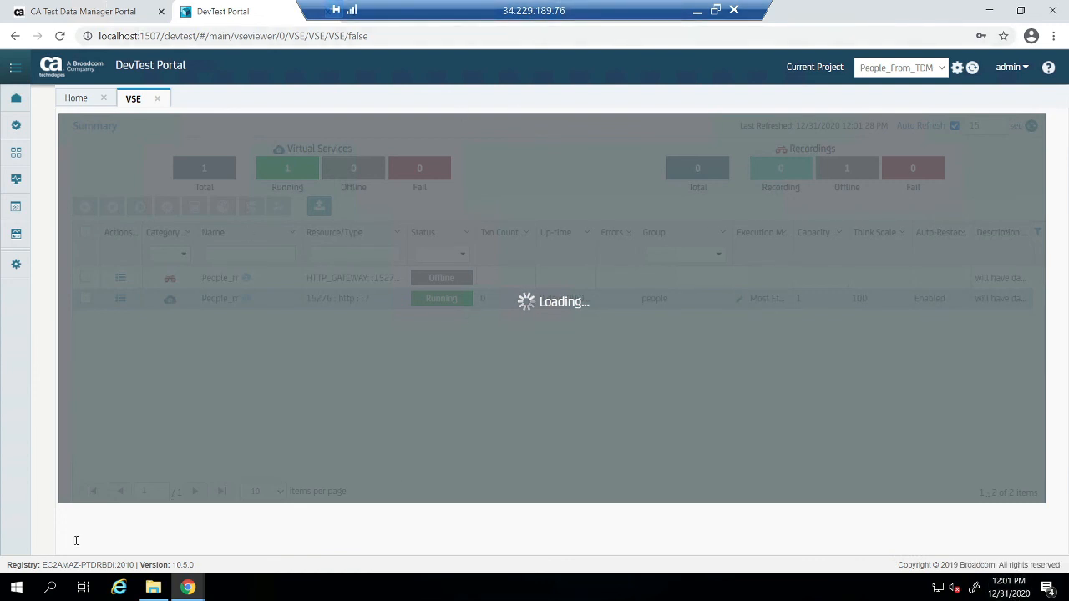
mouse_move(183, 588)
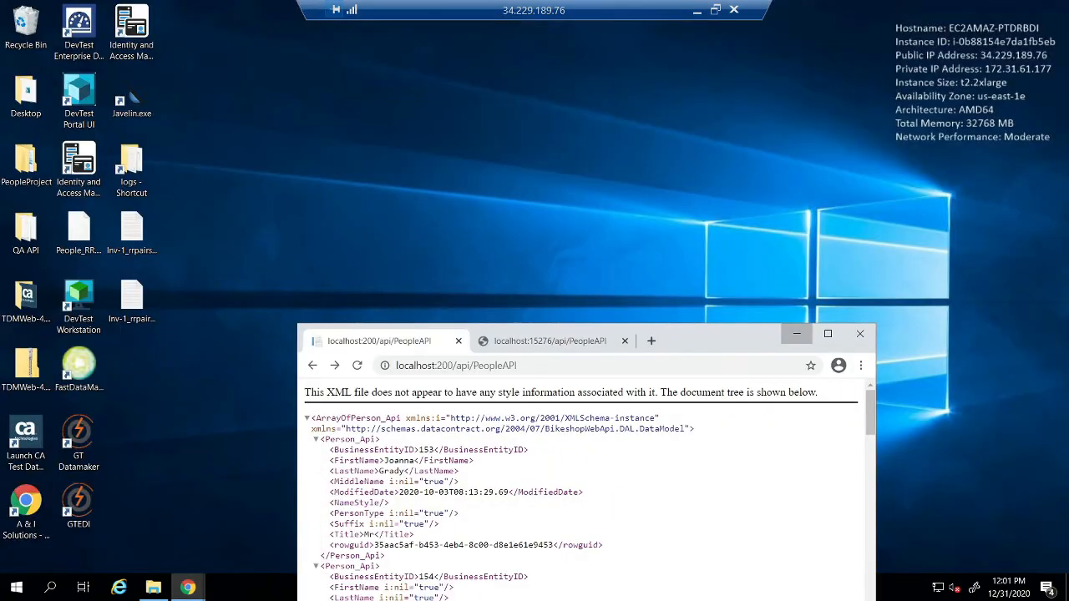
left_click(265, 529)
left_click(528, 344)
left_click_drag(685, 346, 424, 289)
double_click(187, 308)
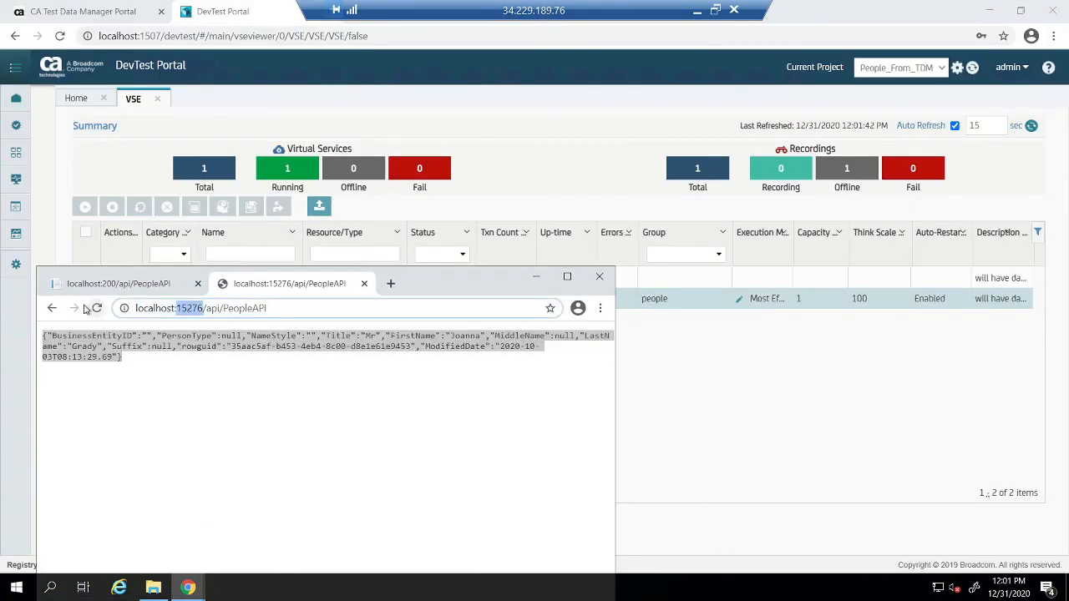
left_click(97, 308)
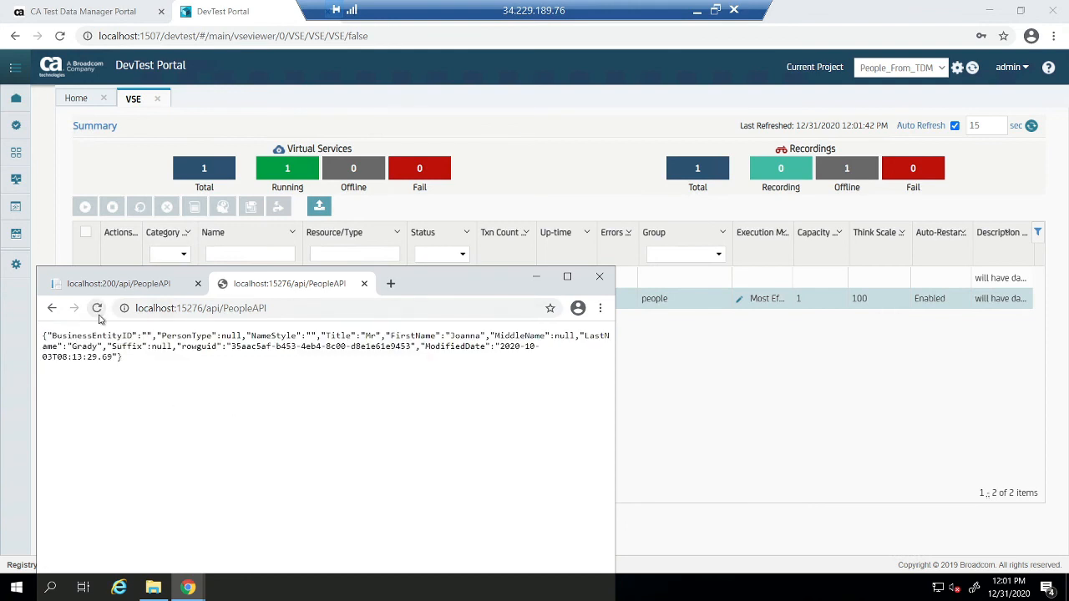
left_click(133, 288)
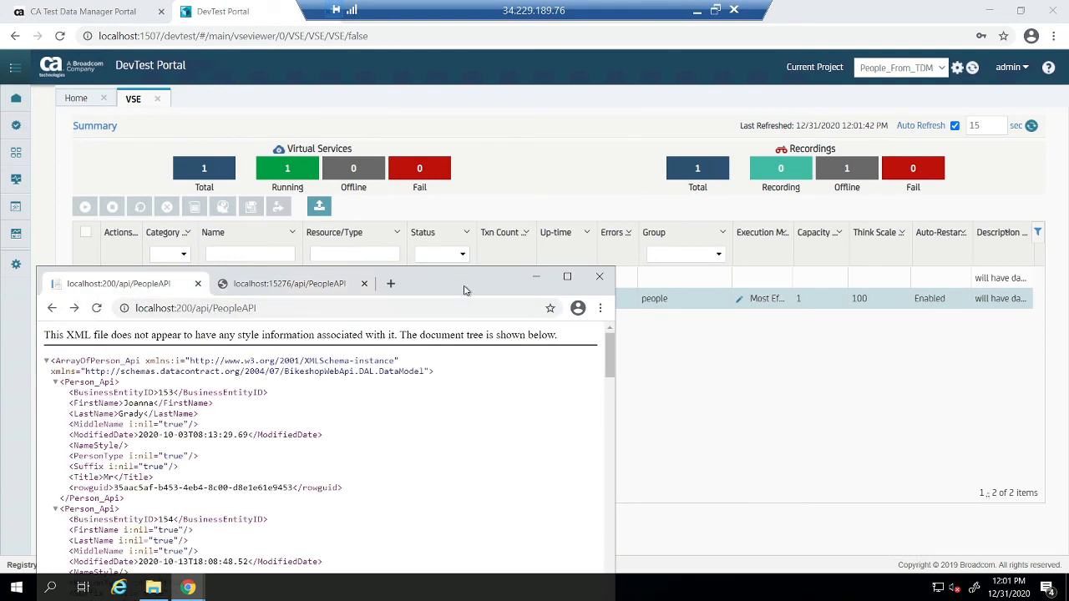
left_click(536, 277)
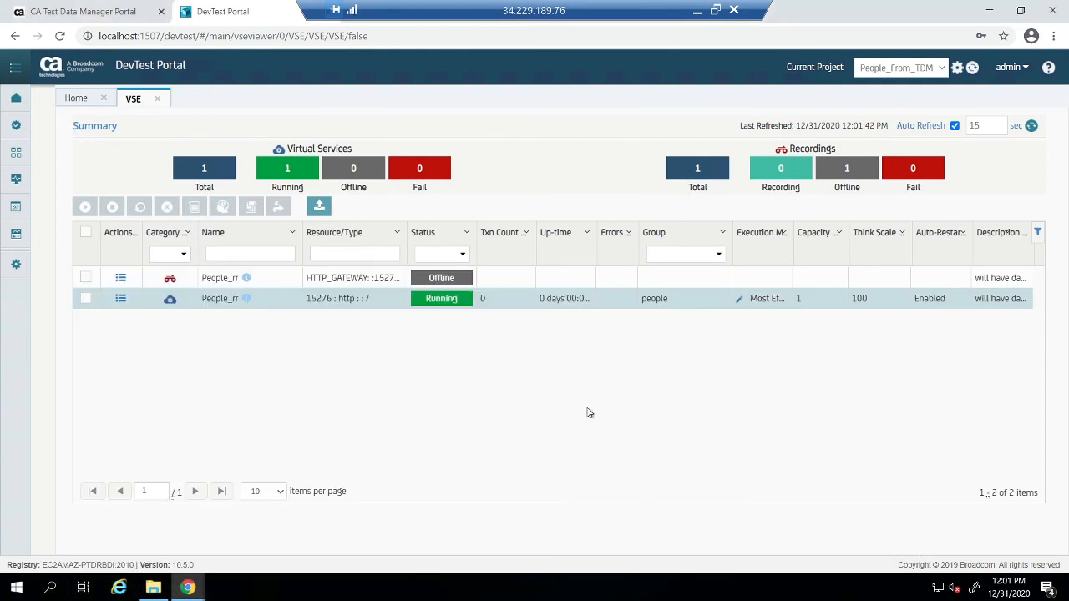